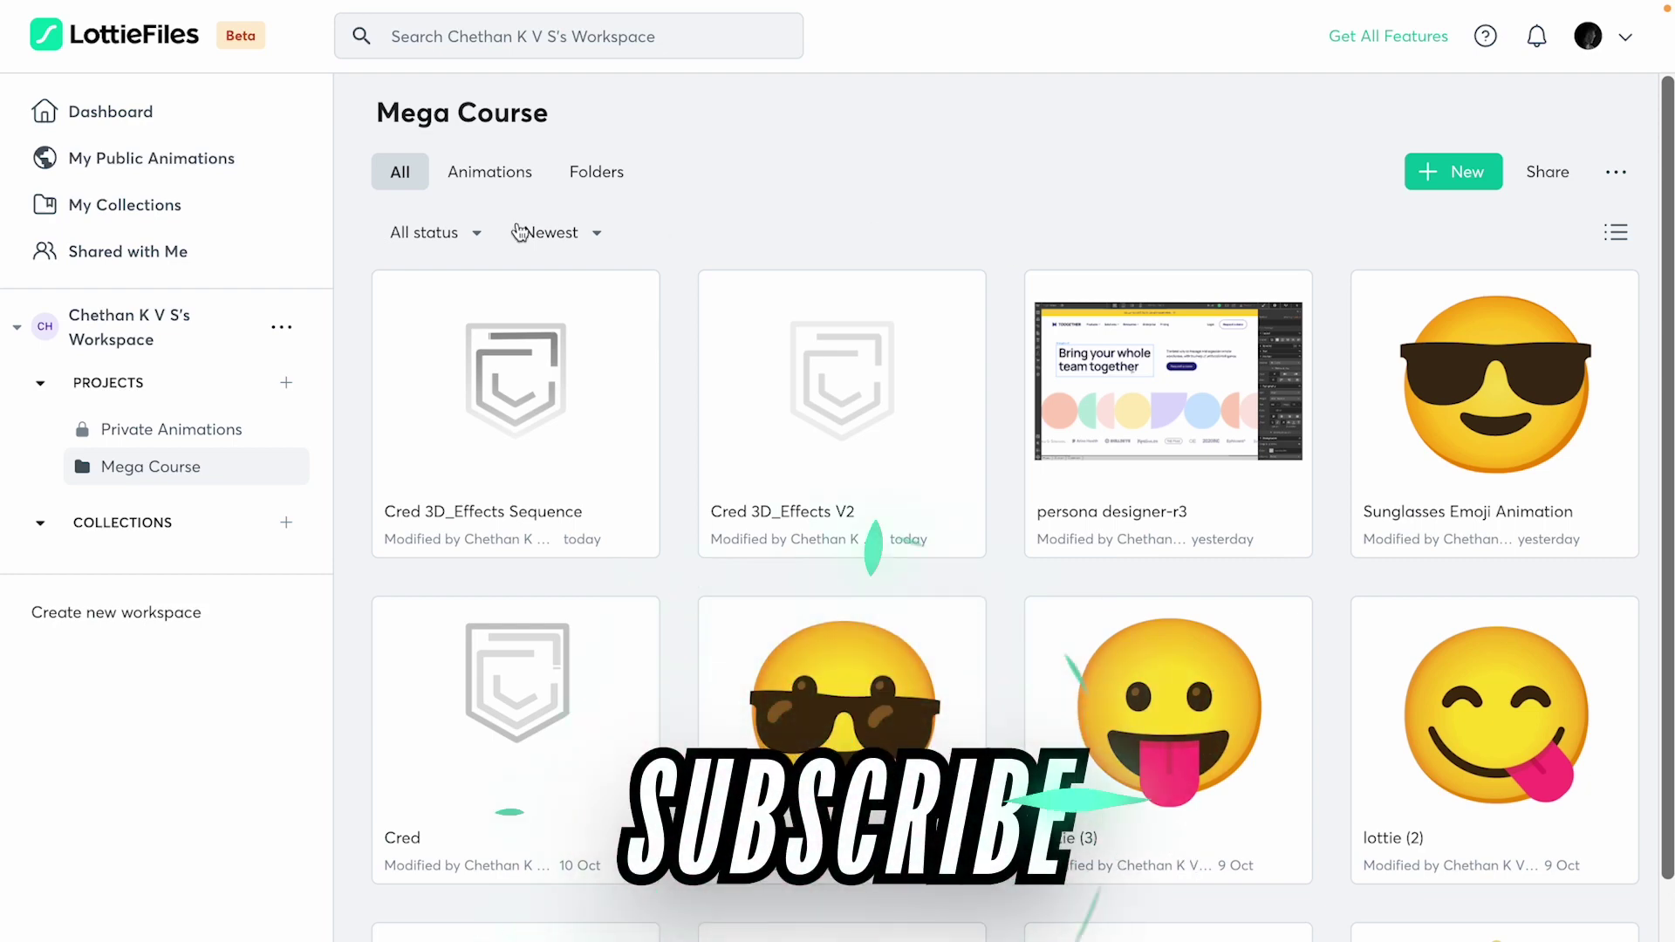
Open Sunglasses Emoji Animation from the Mega Course project and set its status to Needs review.
{"action": "mouse_move", "coordinate": [286, 432]}
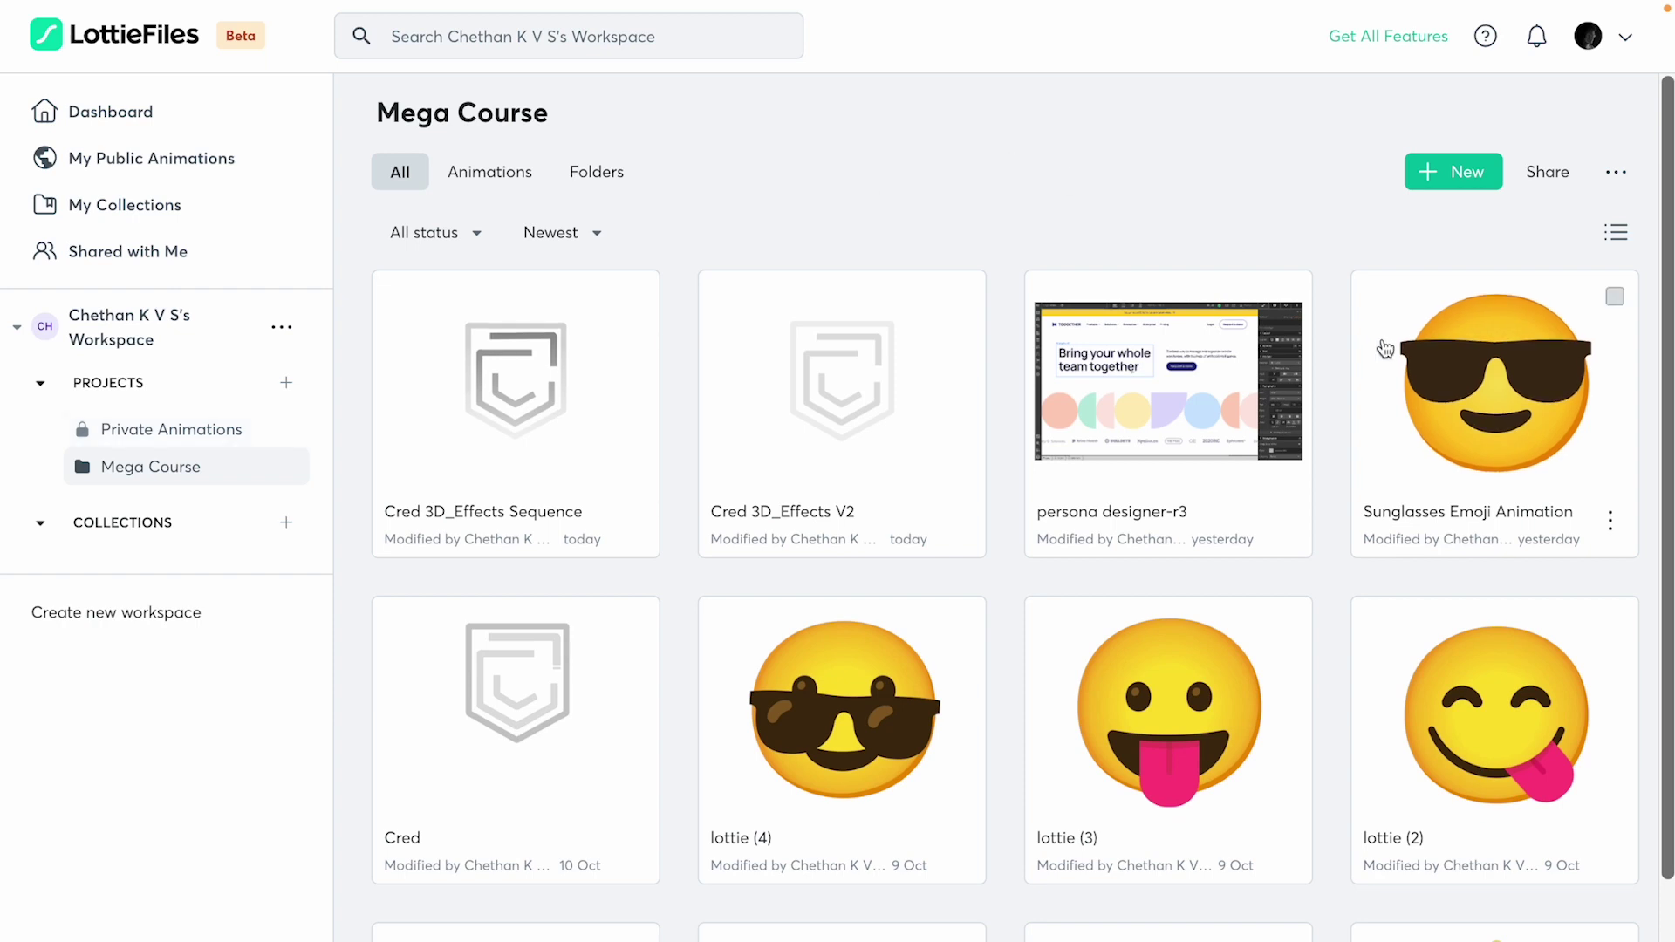
{"action": "left_click", "coordinate": [1492, 407]}
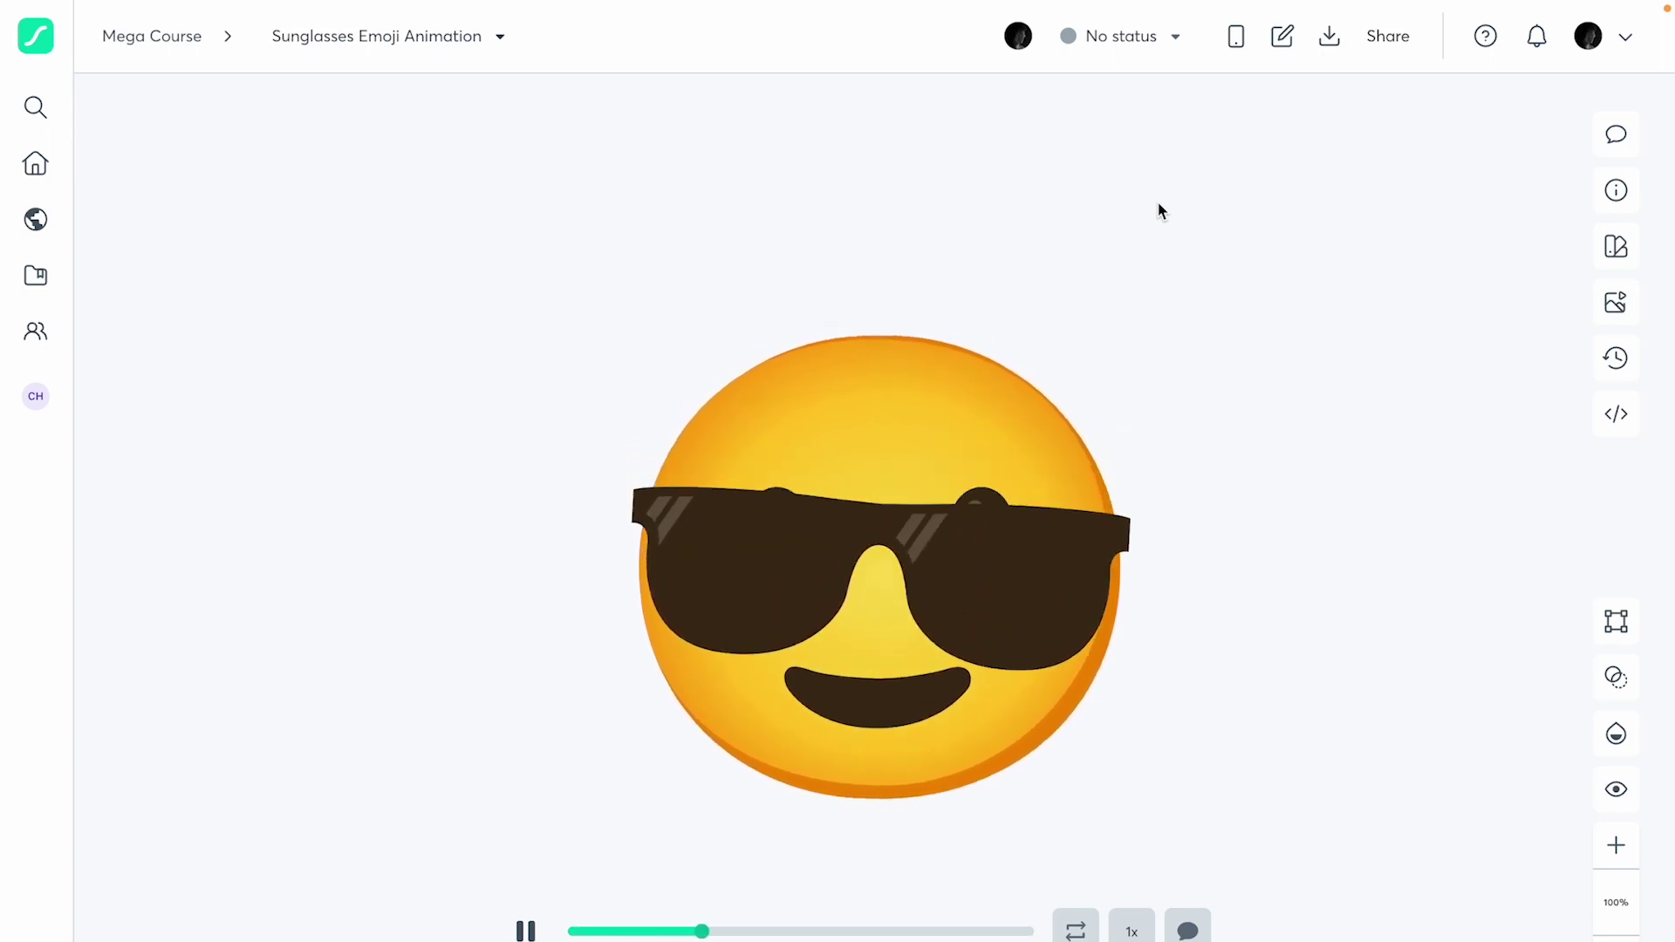
{"action": "left_click", "coordinate": [1131, 49]}
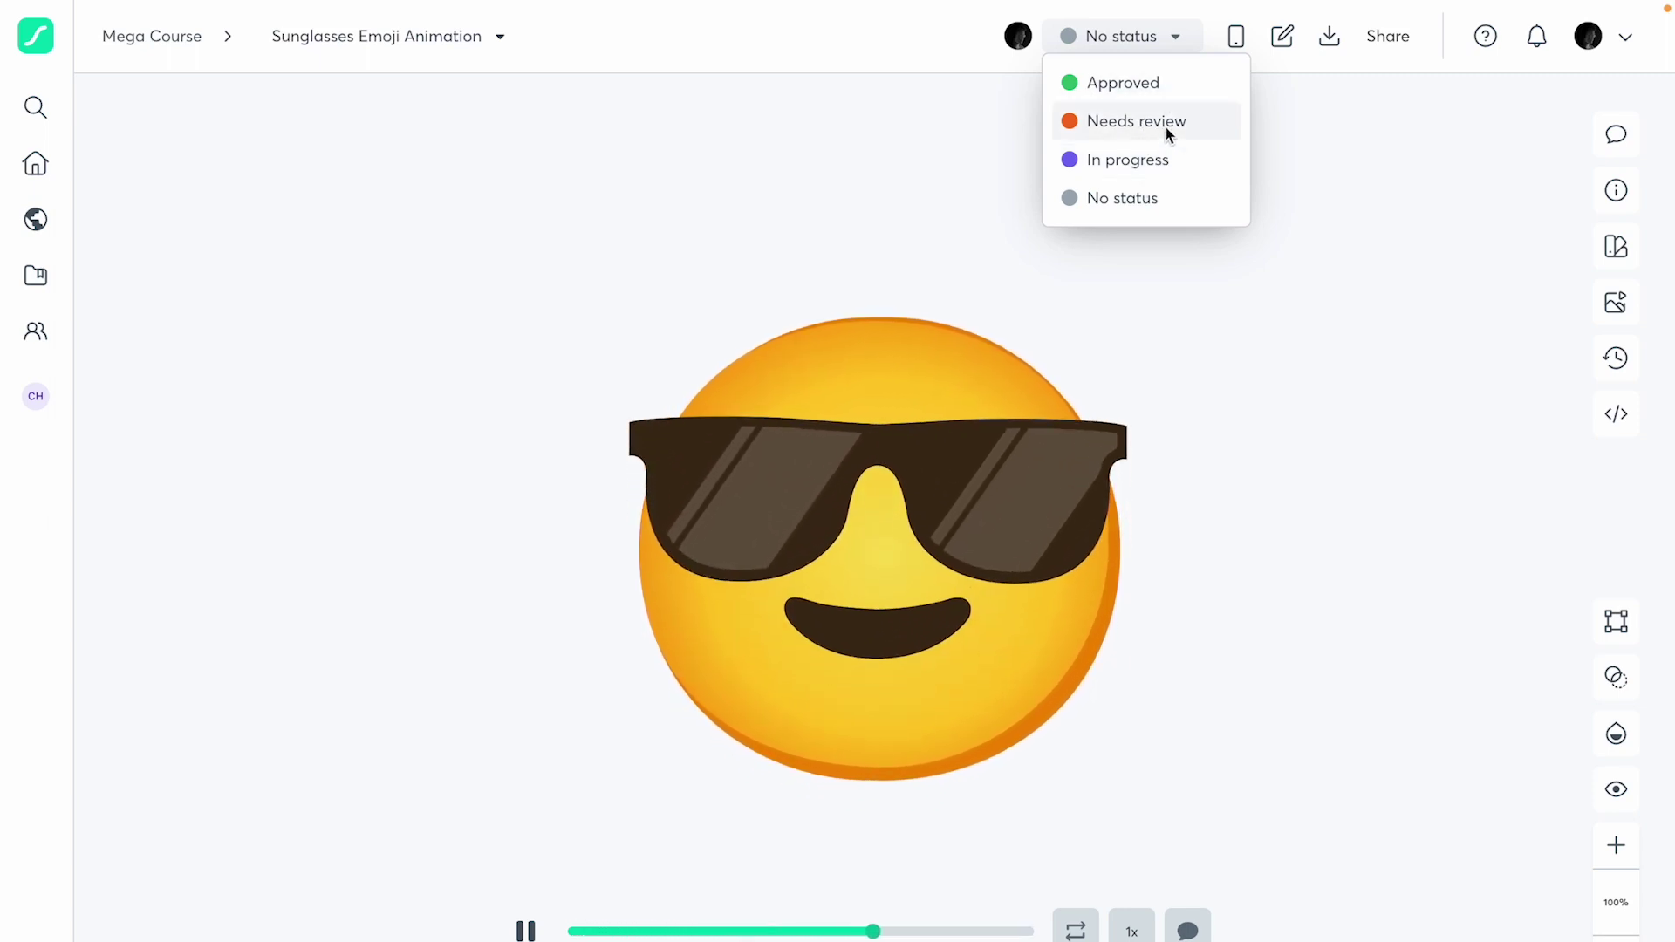
{"action": "left_click", "coordinate": [1168, 132]}
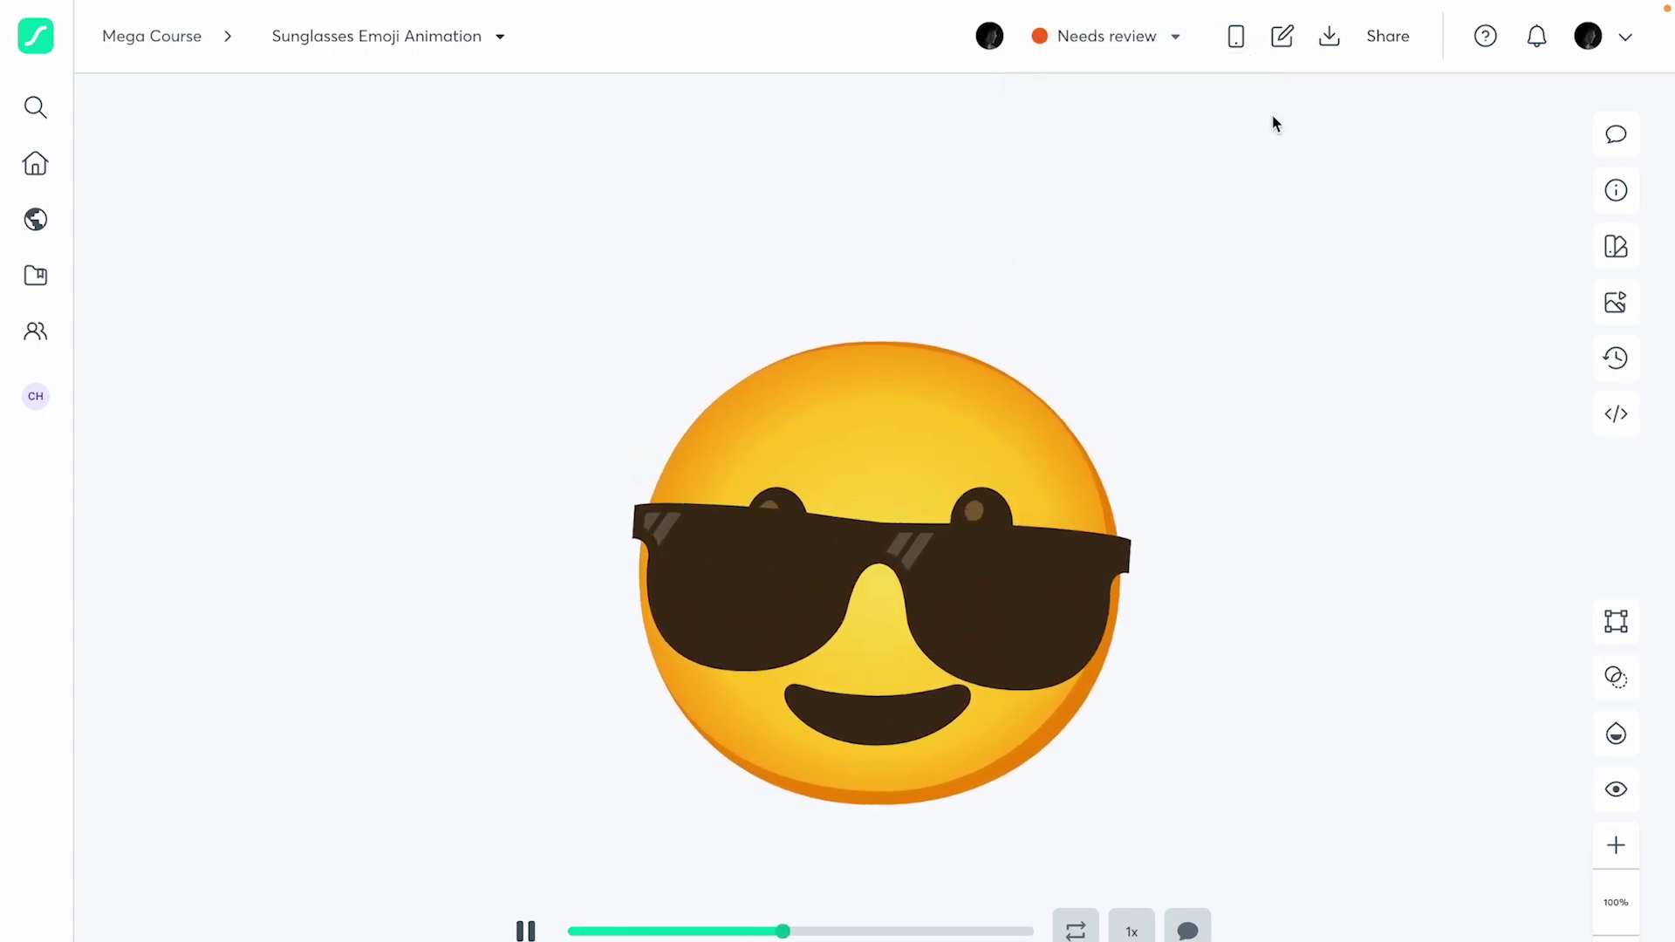
{"action": "left_click", "coordinate": [1235, 45]}
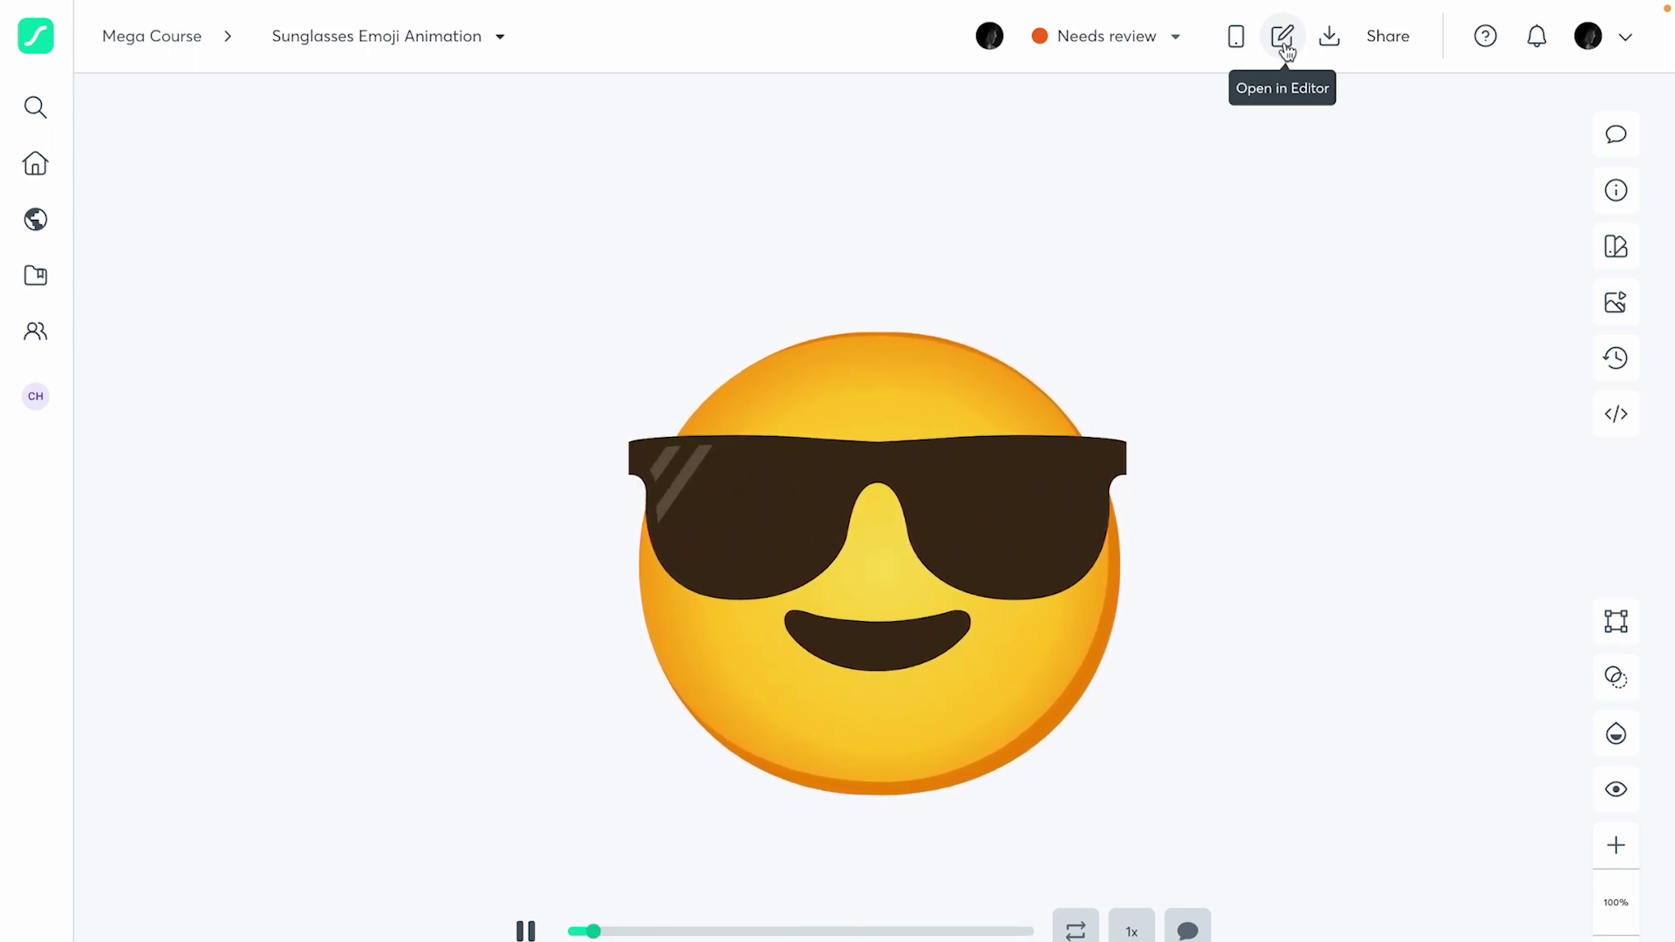
Review the animation's download formats and create an Optimized dotLottie version.
{"action": "left_click", "coordinate": [1329, 37]}
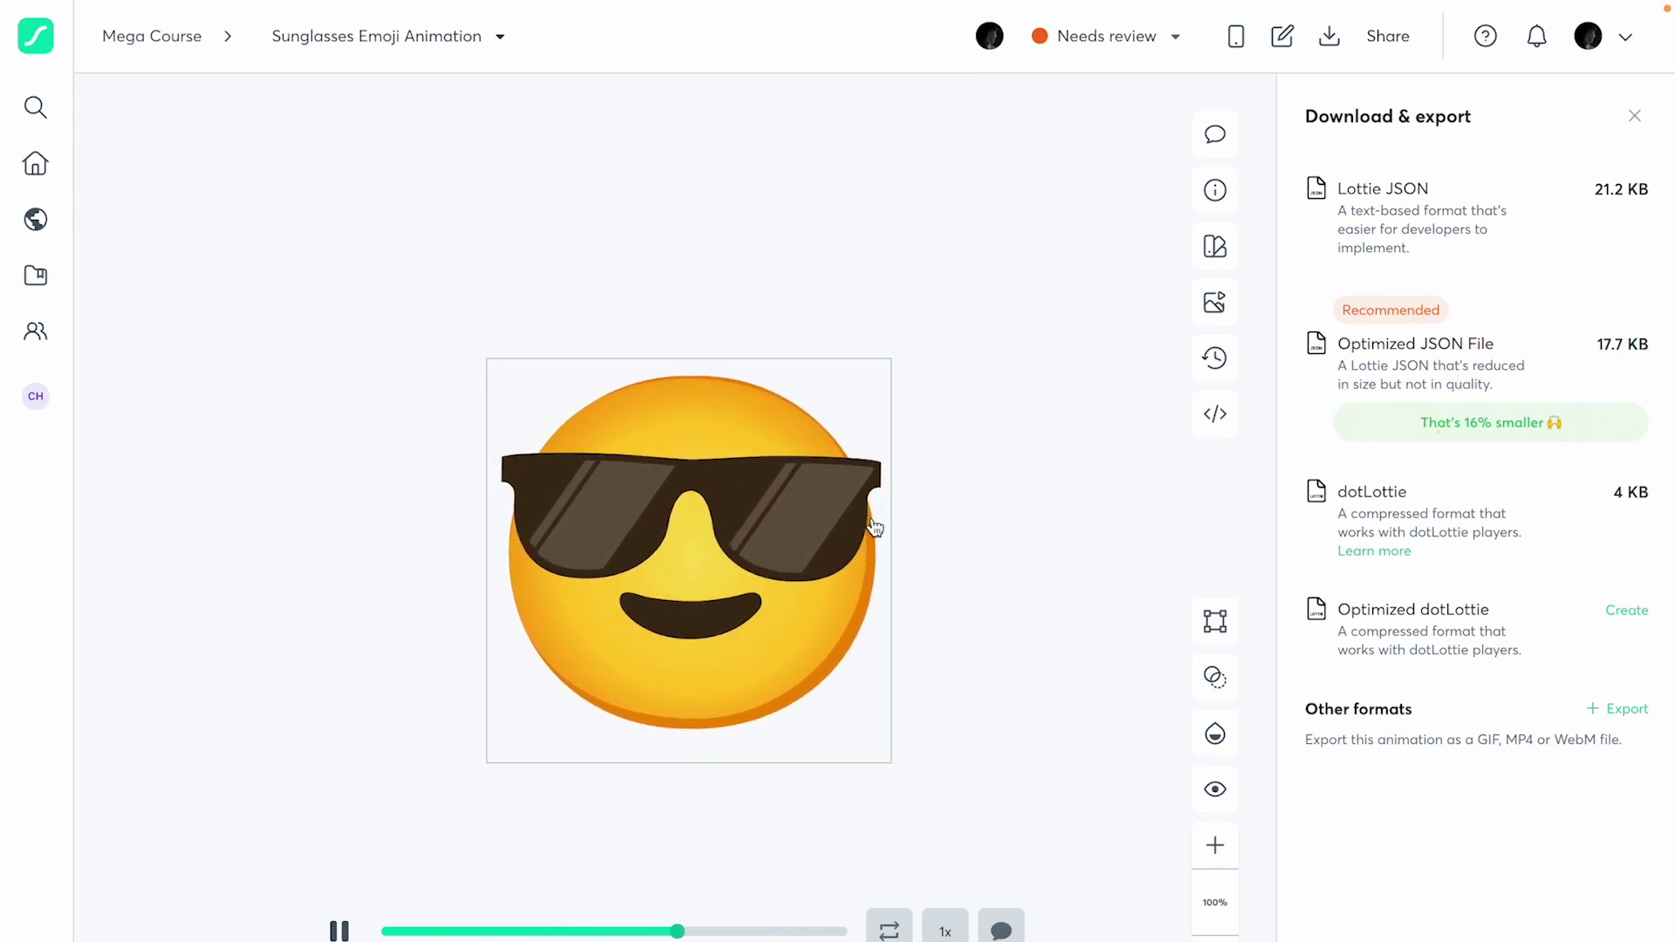
{"action": "mouse_move", "coordinate": [1417, 437]}
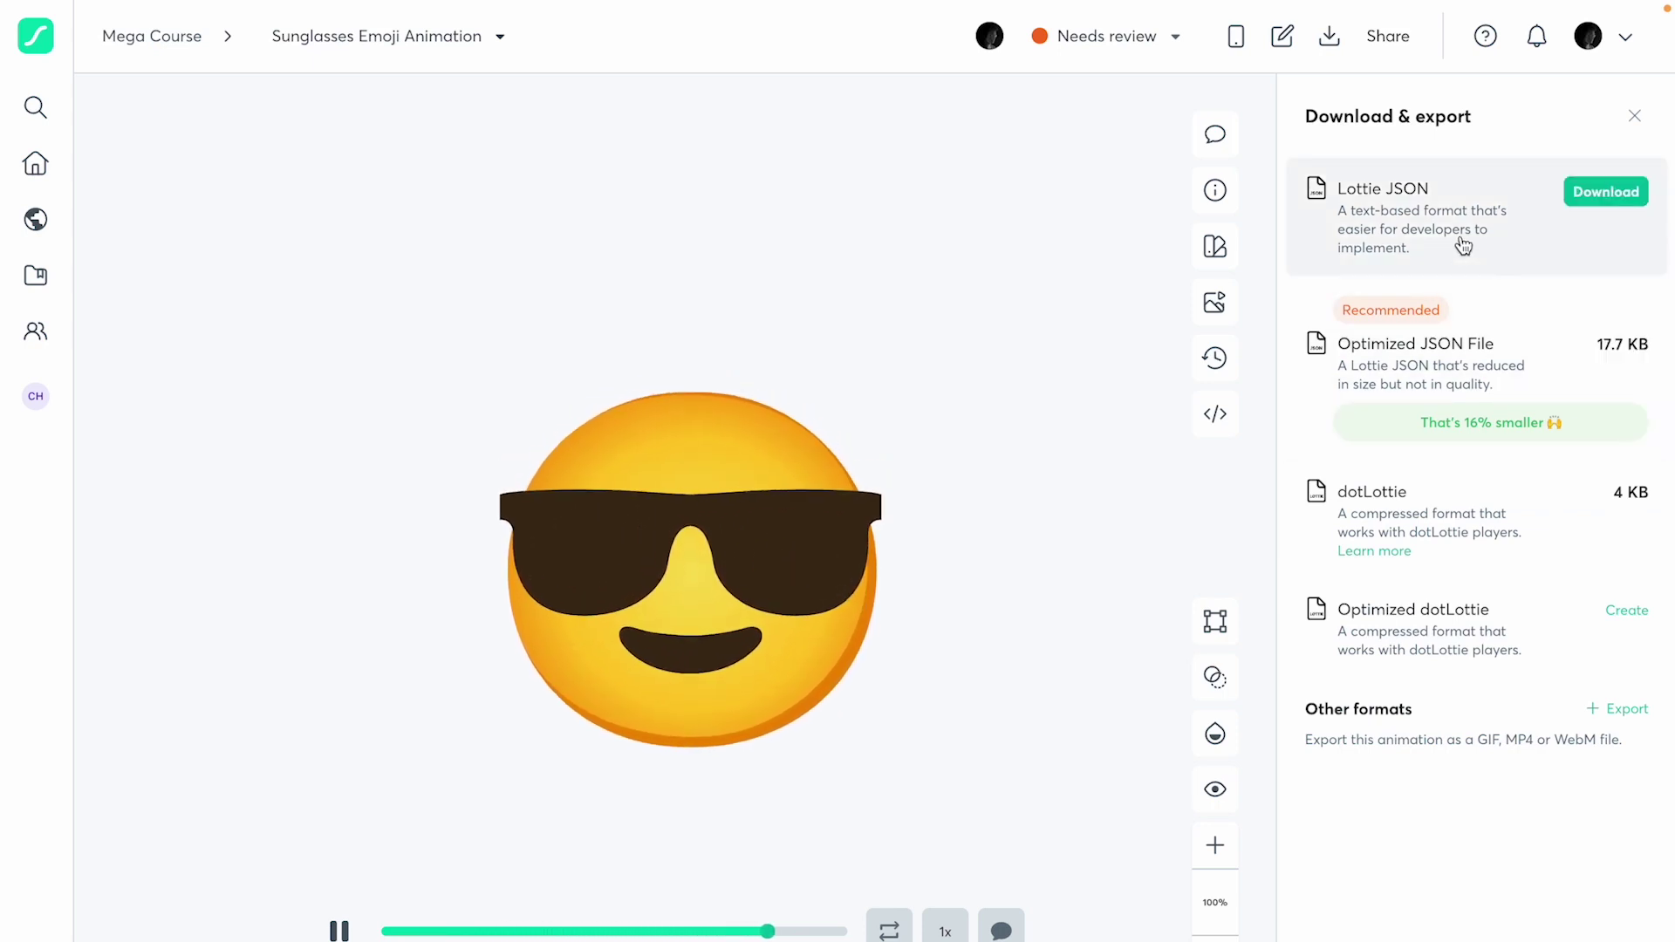
{"action": "mouse_move", "coordinate": [1593, 243]}
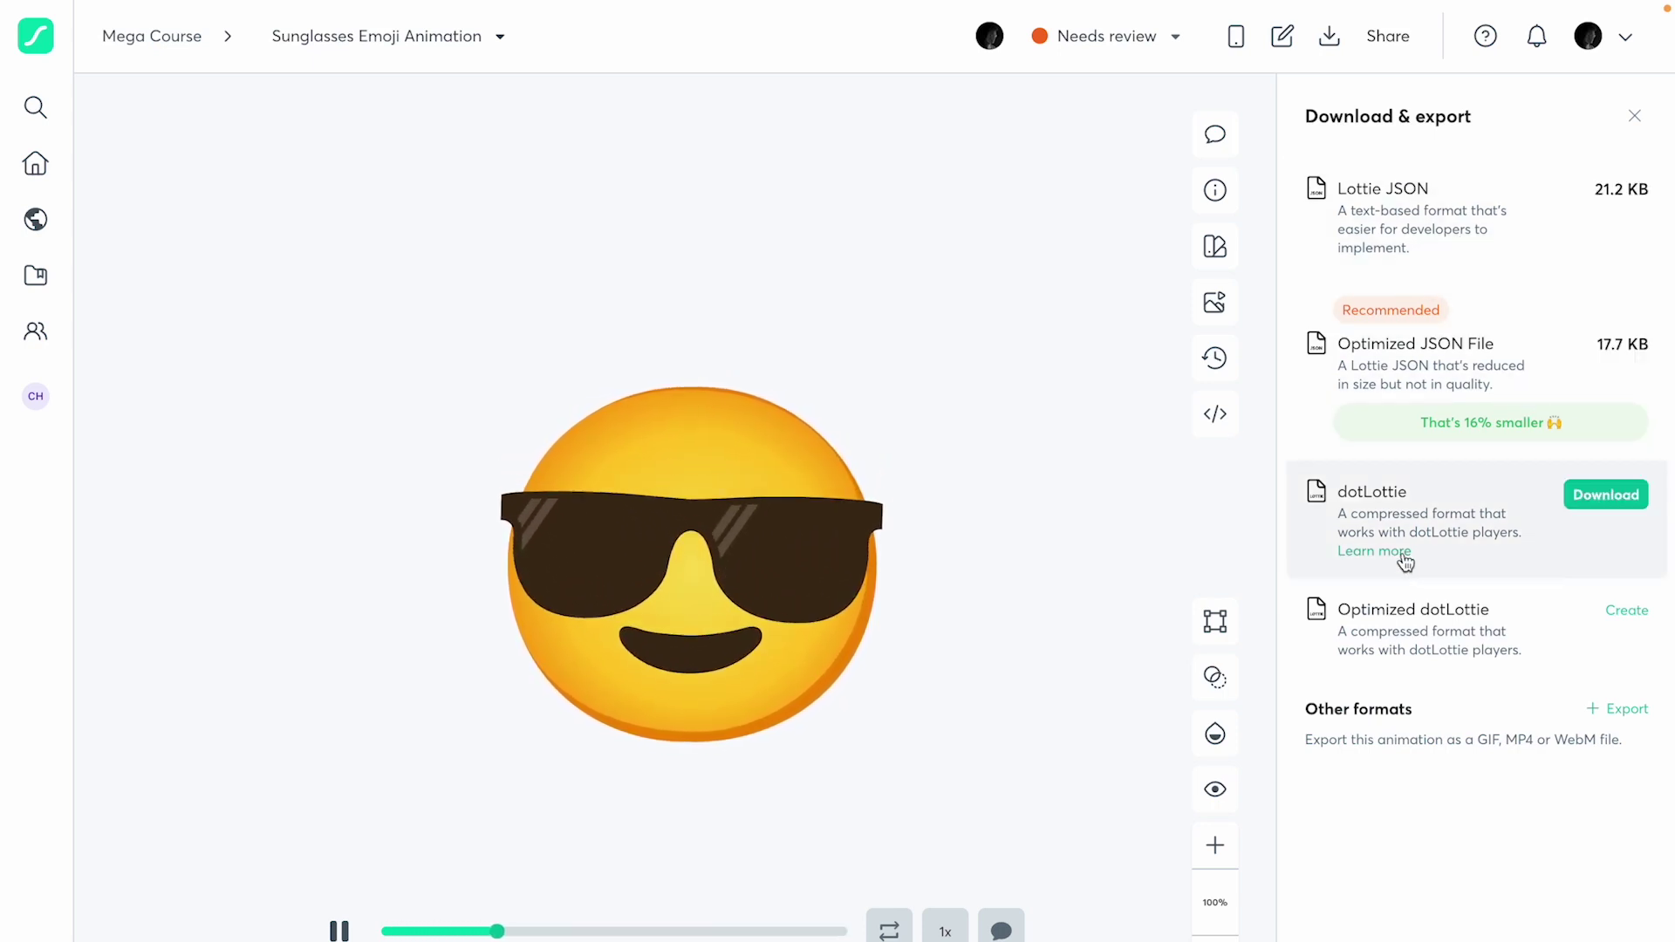
{"action": "mouse_move", "coordinate": [1524, 371]}
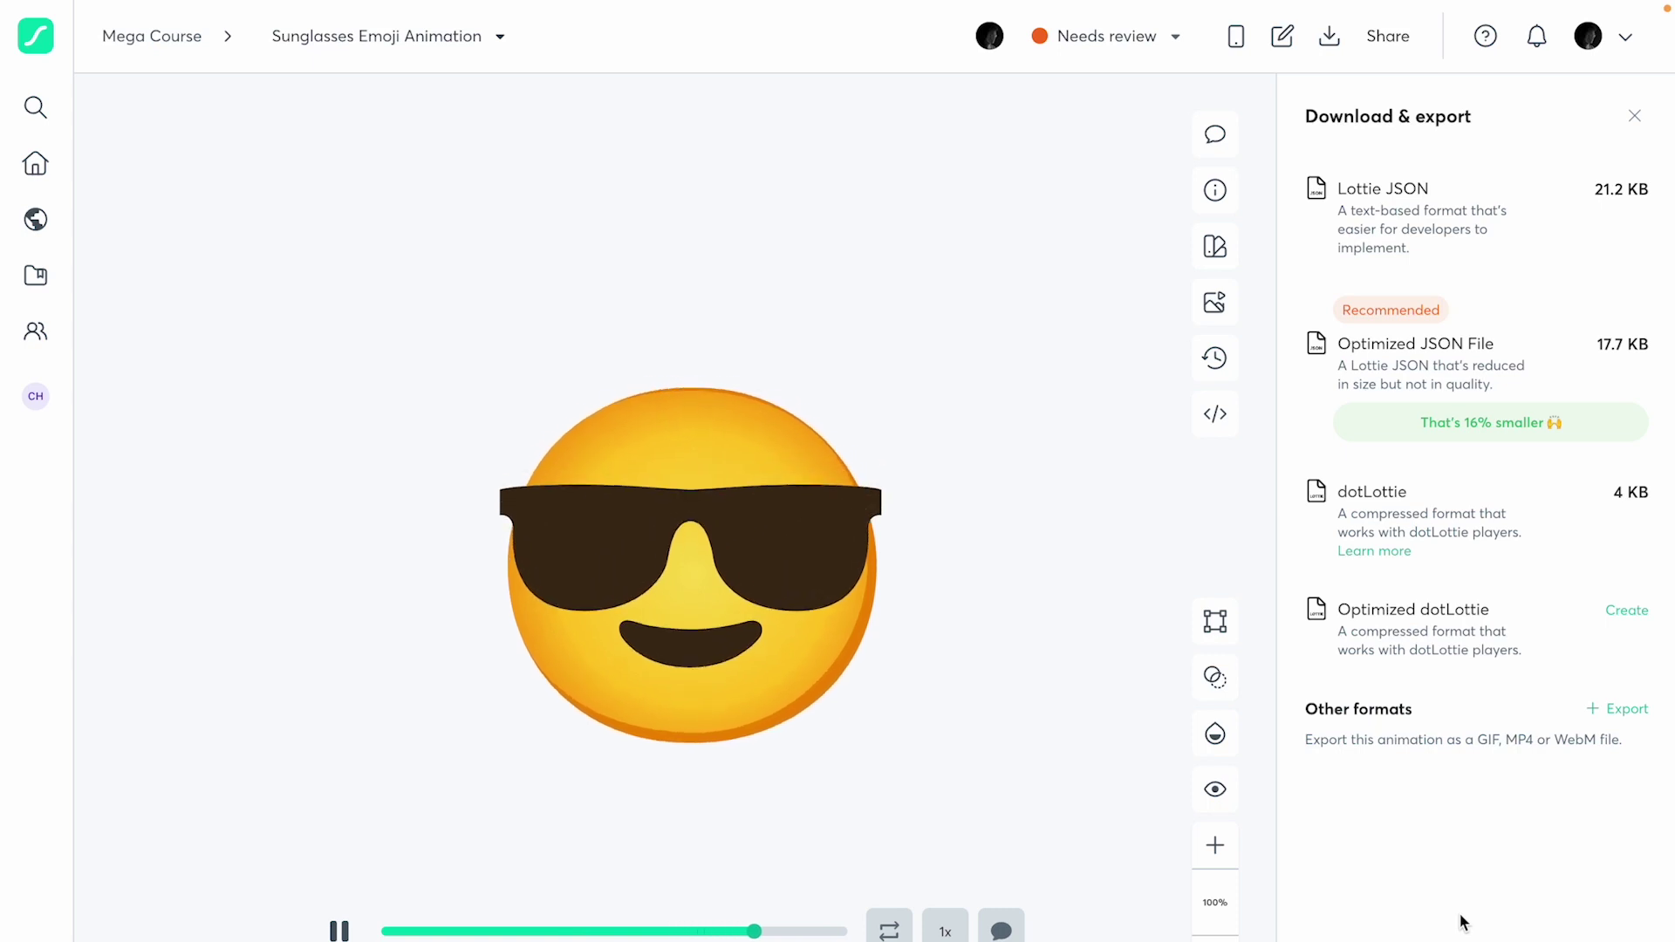
{"action": "mouse_move", "coordinate": [1461, 586]}
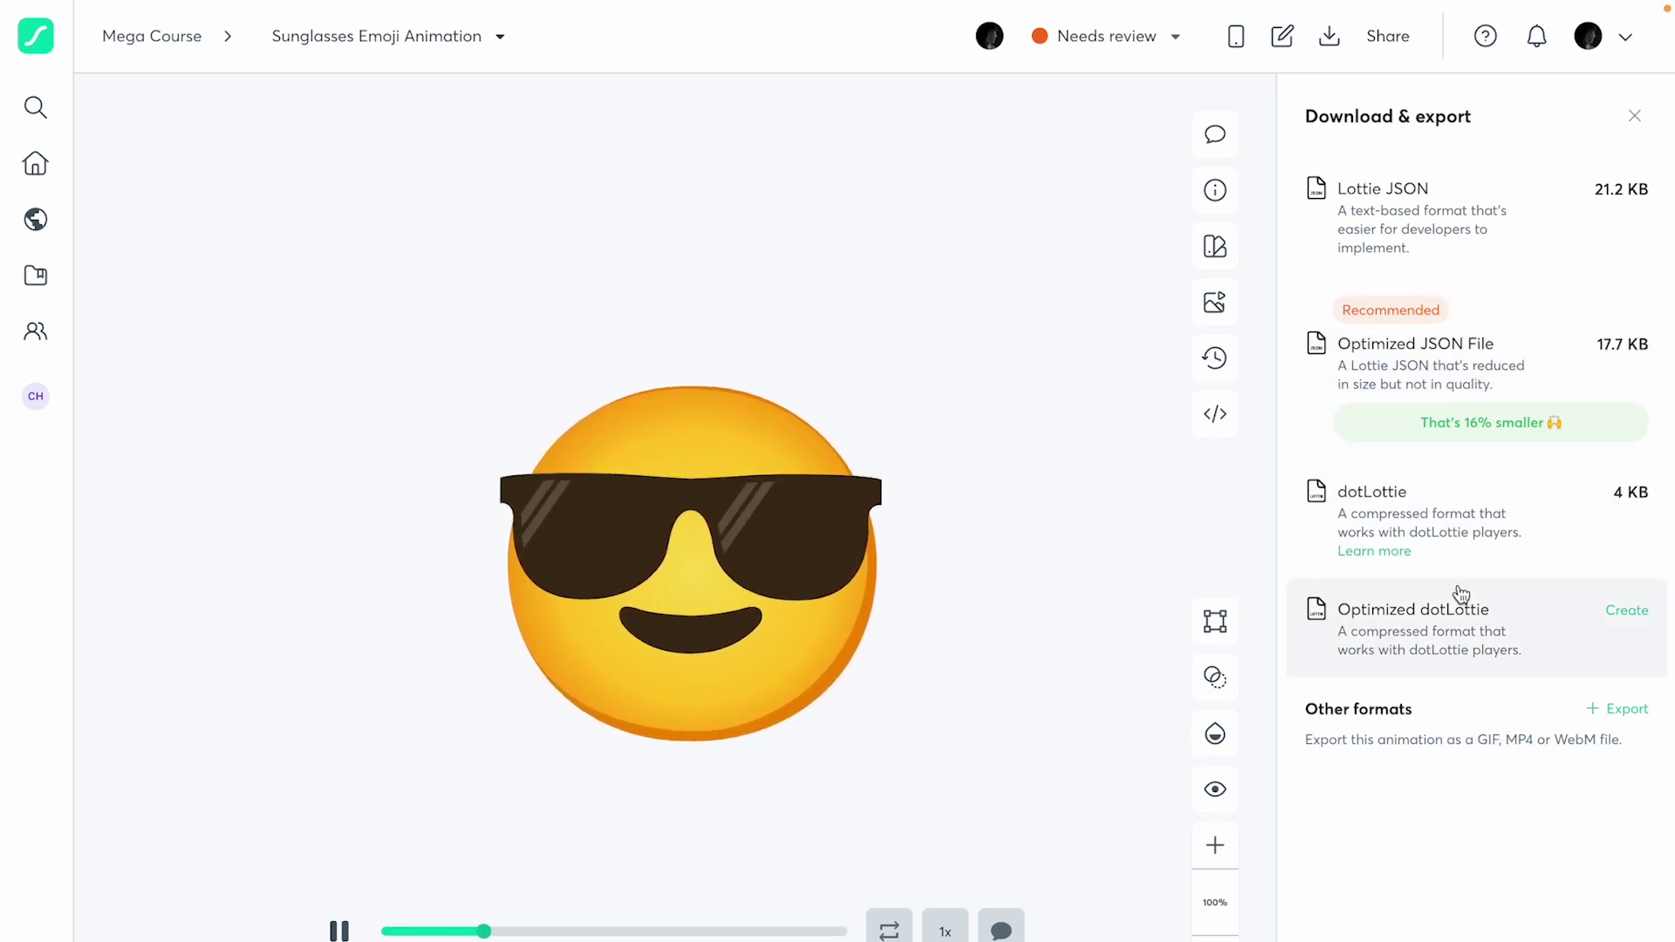
{"action": "left_click", "coordinate": [1635, 612]}
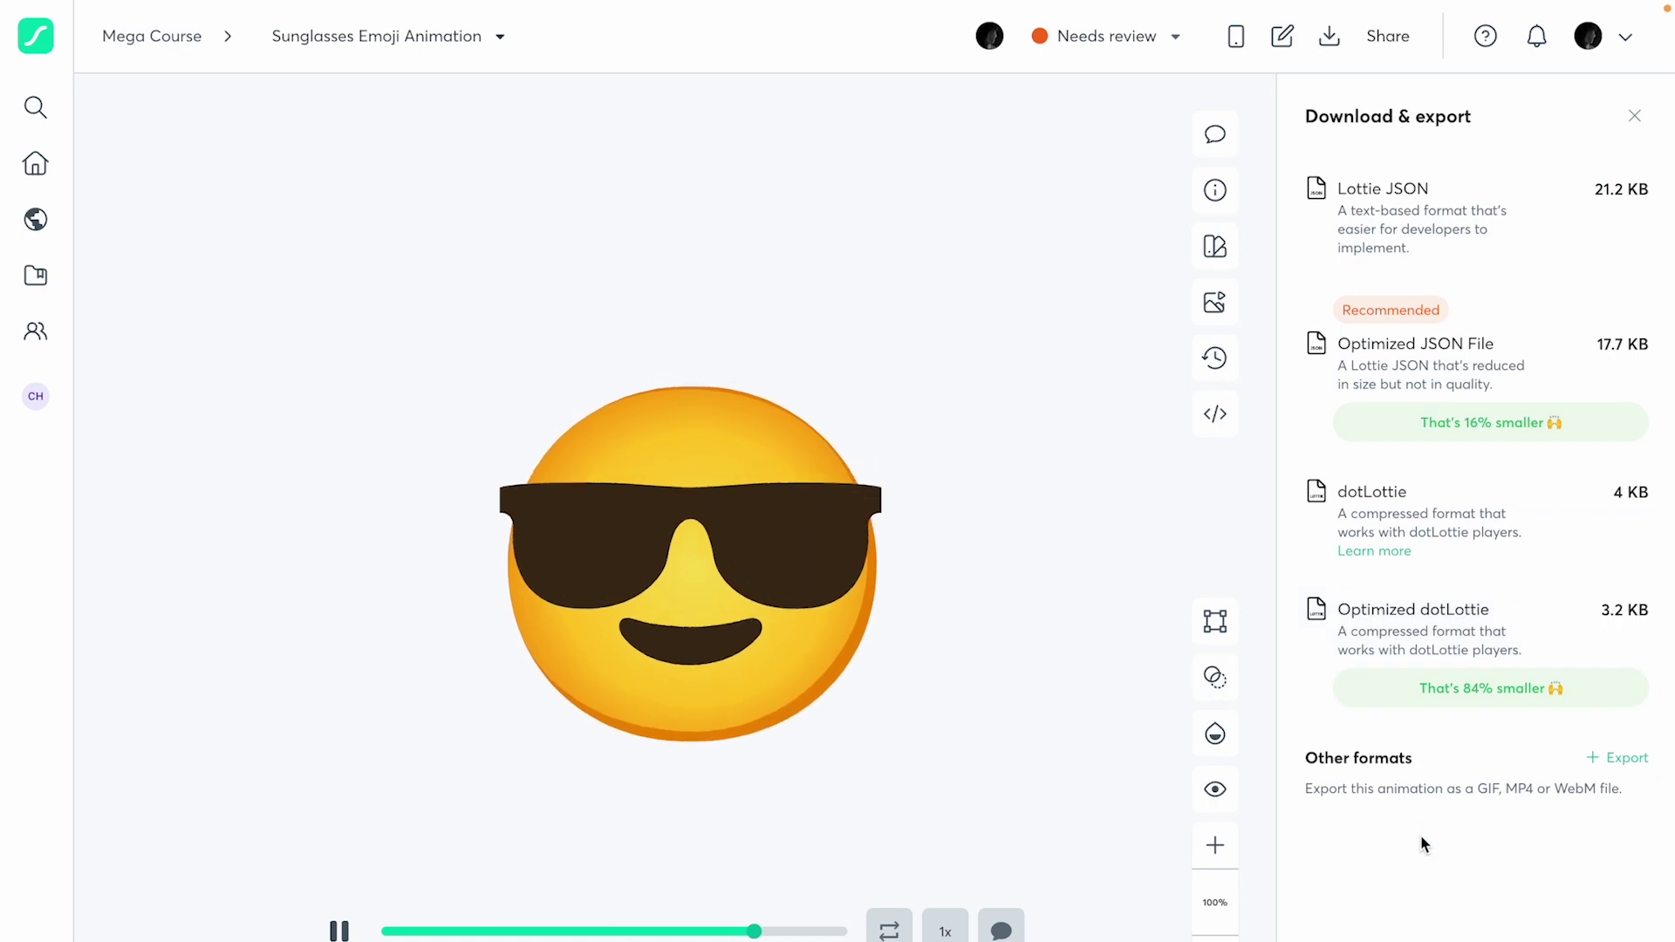
Examine the format and size choices for exporting the animation to other formats, and leave without exporting.
{"action": "left_click", "coordinate": [1619, 759]}
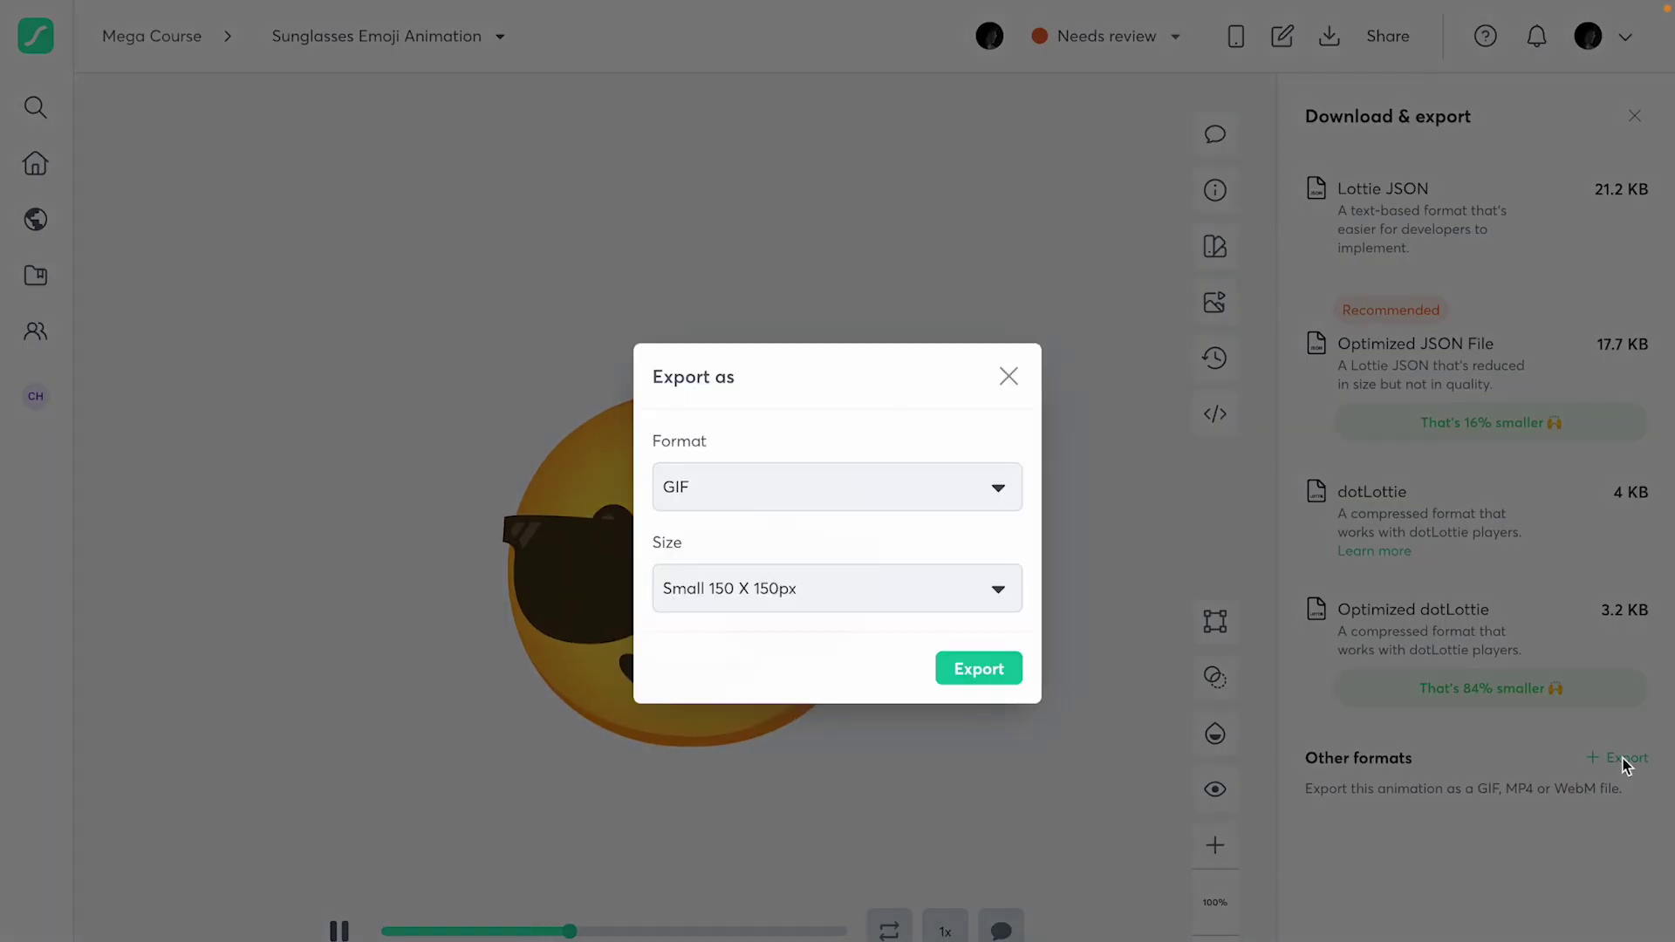
{"action": "left_click", "coordinate": [873, 511]}
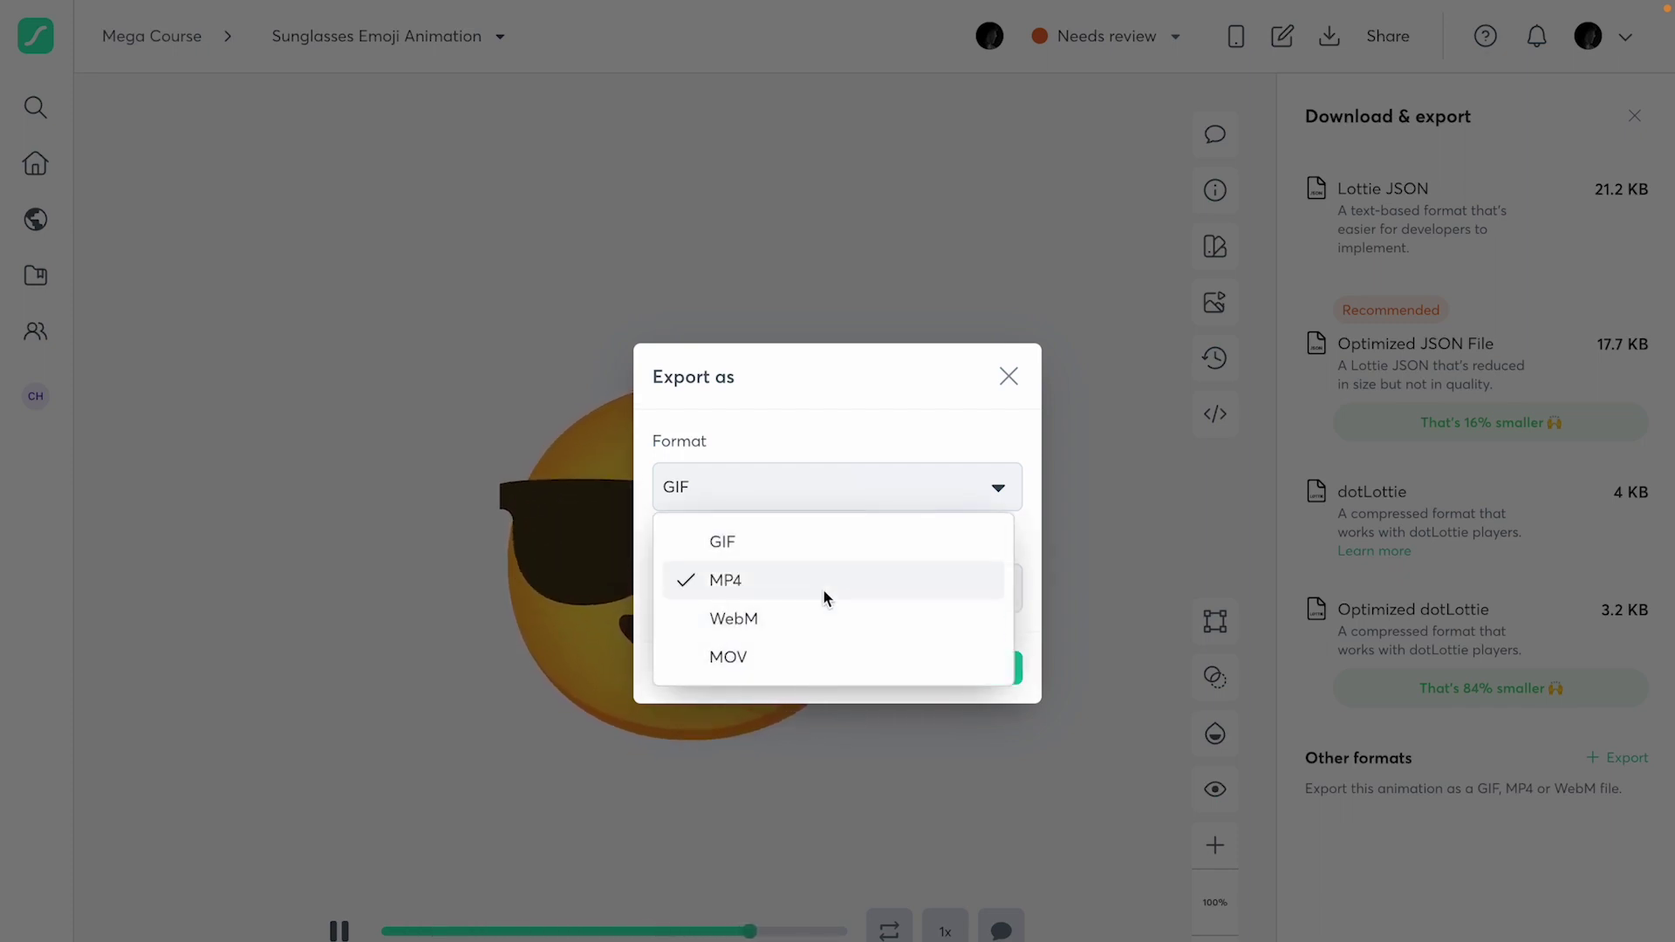
{"action": "left_click", "coordinate": [844, 437]}
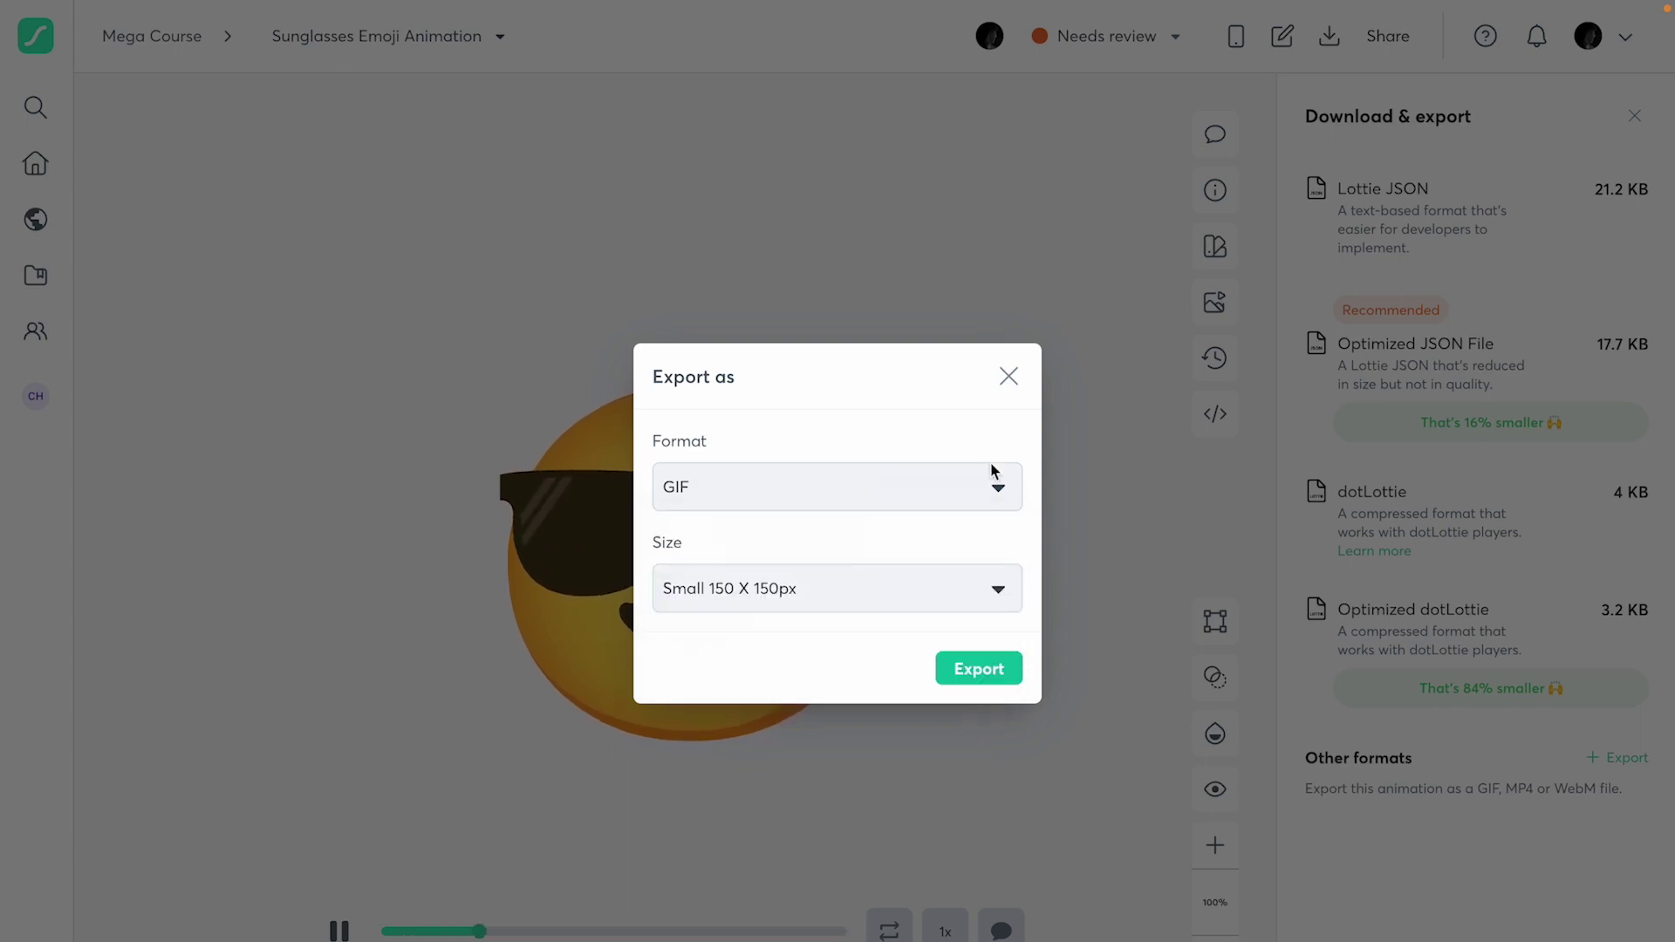
{"action": "left_click", "coordinate": [890, 590]}
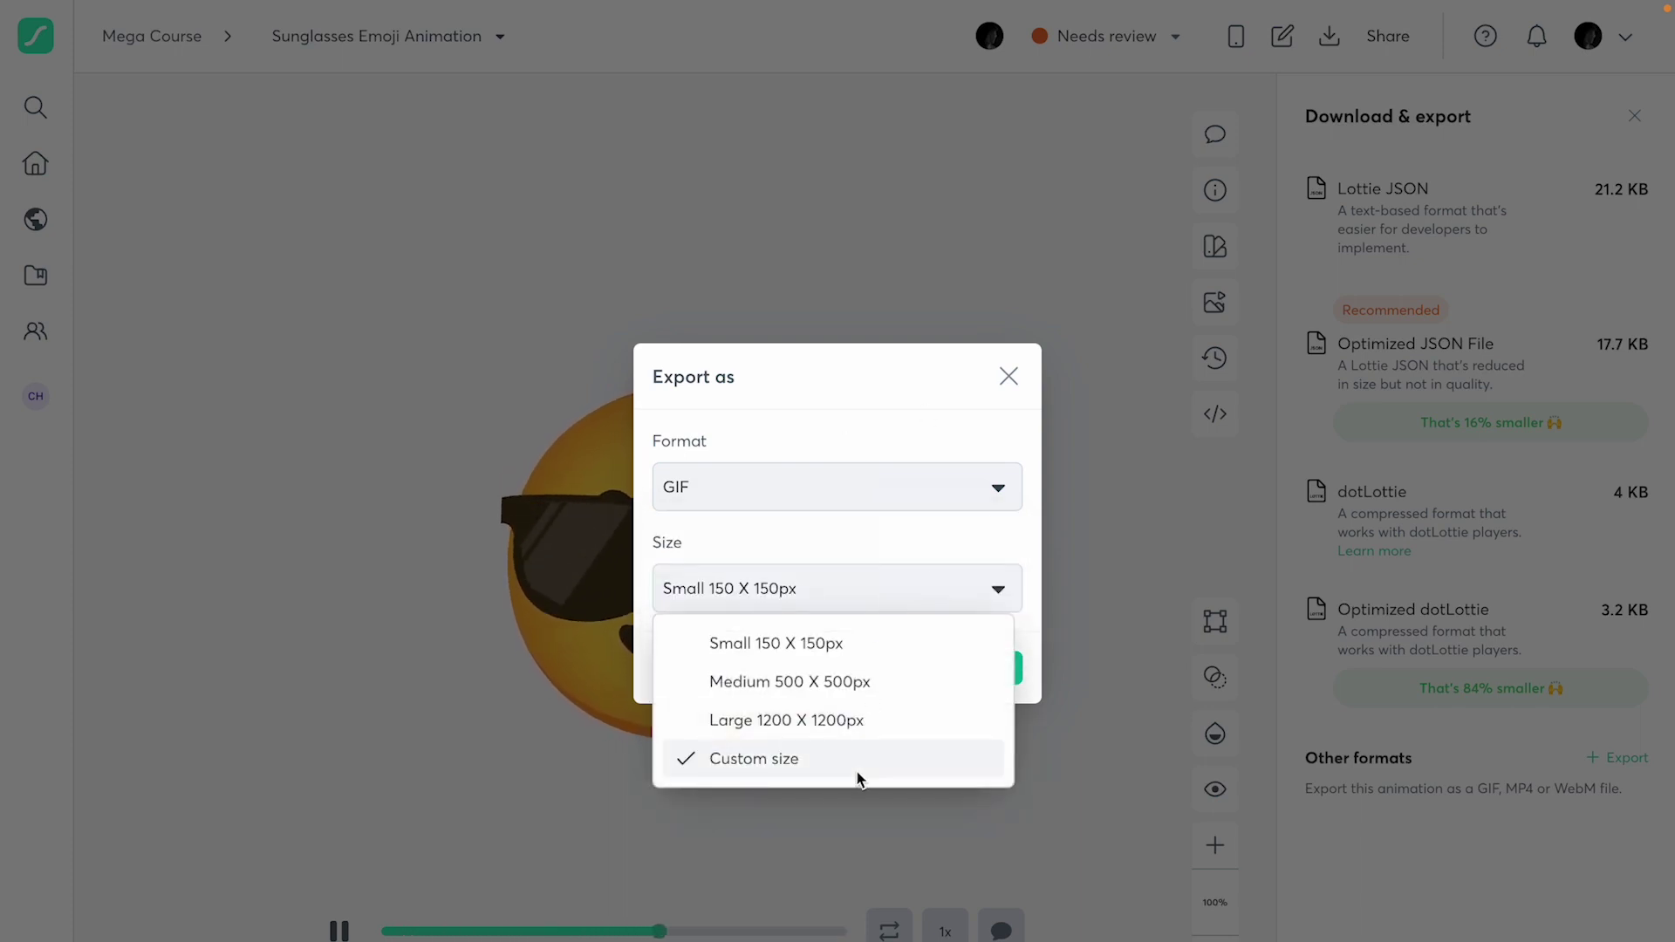
{"action": "left_click", "coordinate": [1008, 377]}
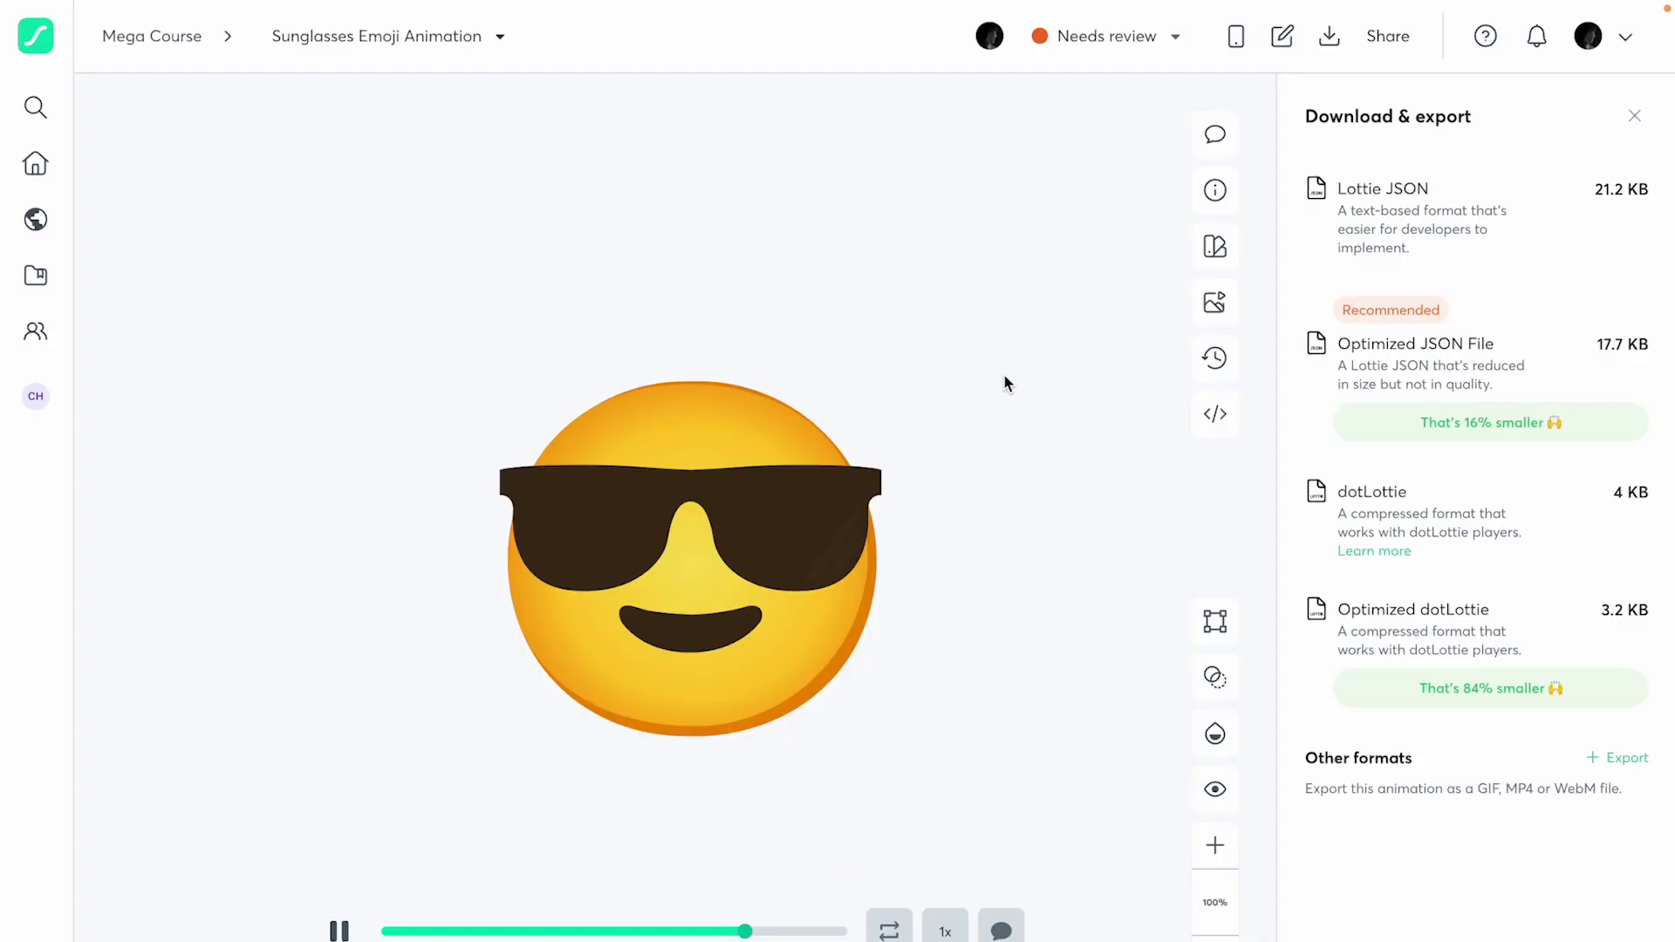
{"action": "left_click", "coordinate": [1634, 116]}
Check the option for publishing the animation publicly, and enable its sharing link with downloads not allowed.
{"action": "left_click", "coordinate": [1386, 37]}
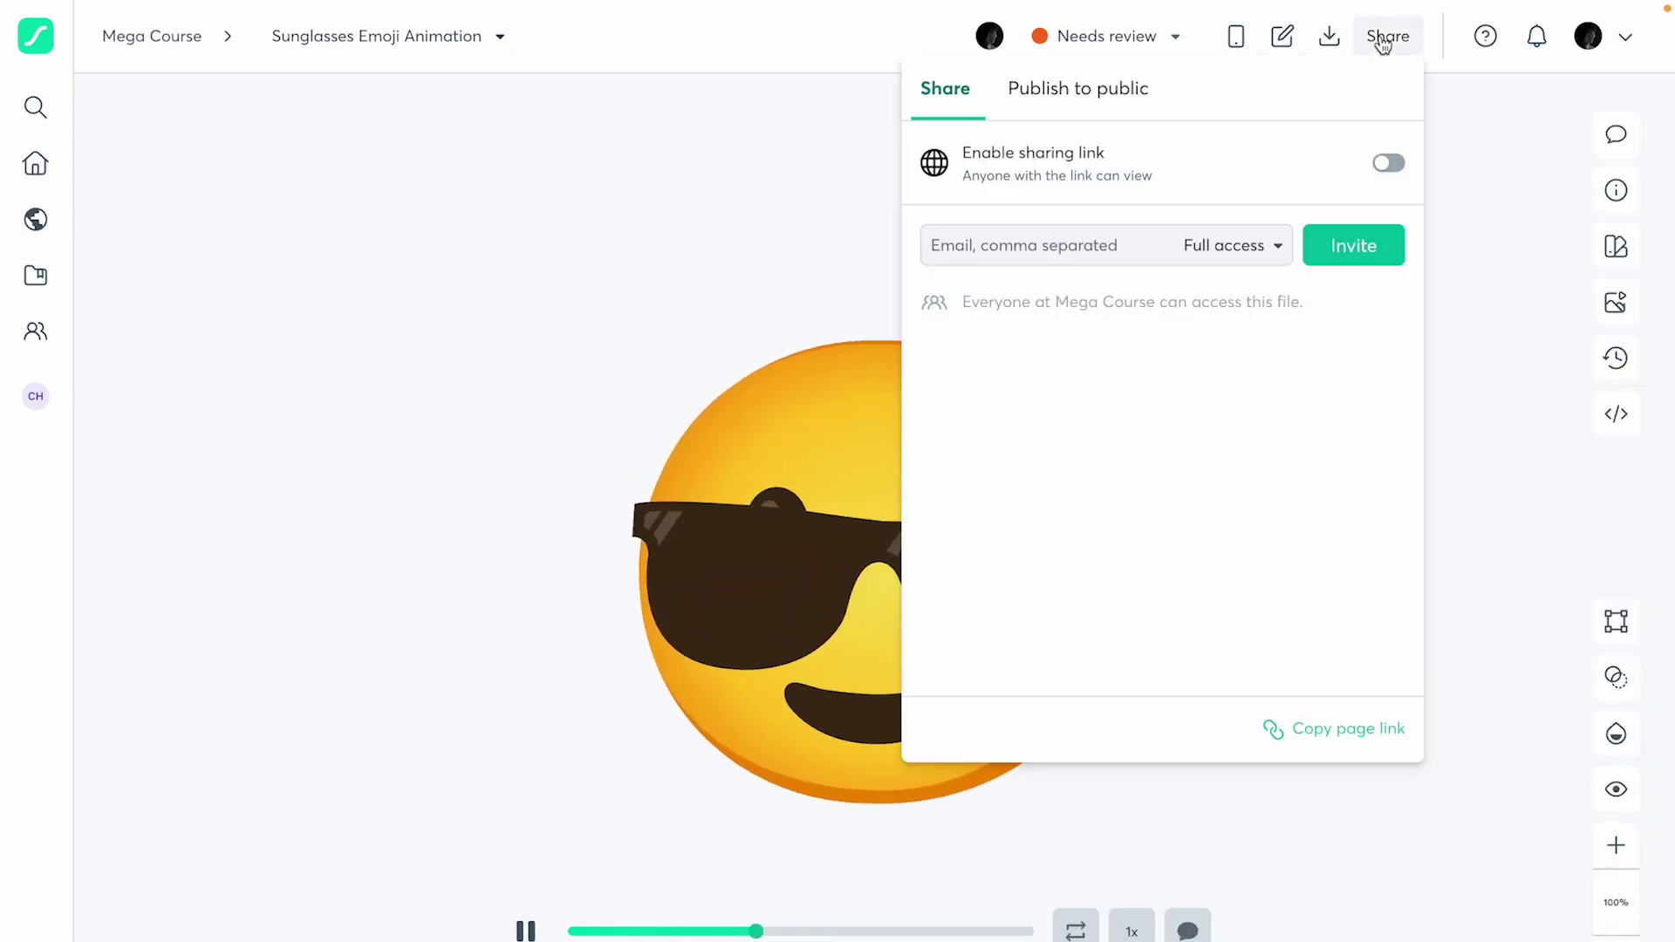
{"action": "left_click", "coordinate": [1095, 100]}
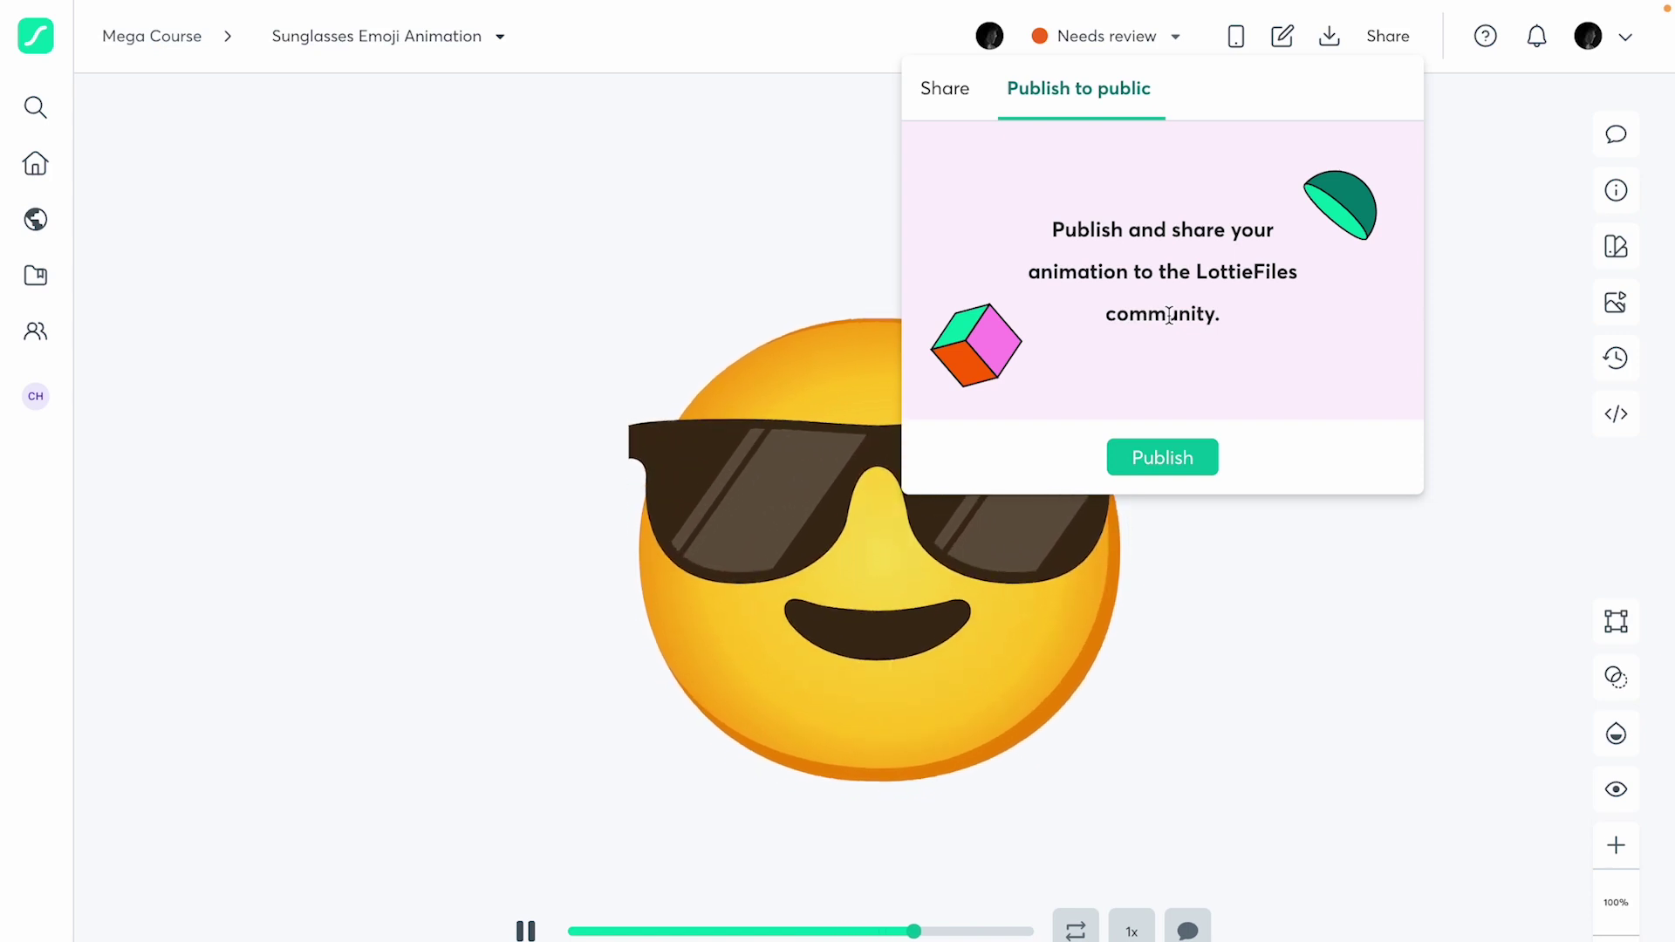
{"action": "left_click", "coordinate": [968, 94]}
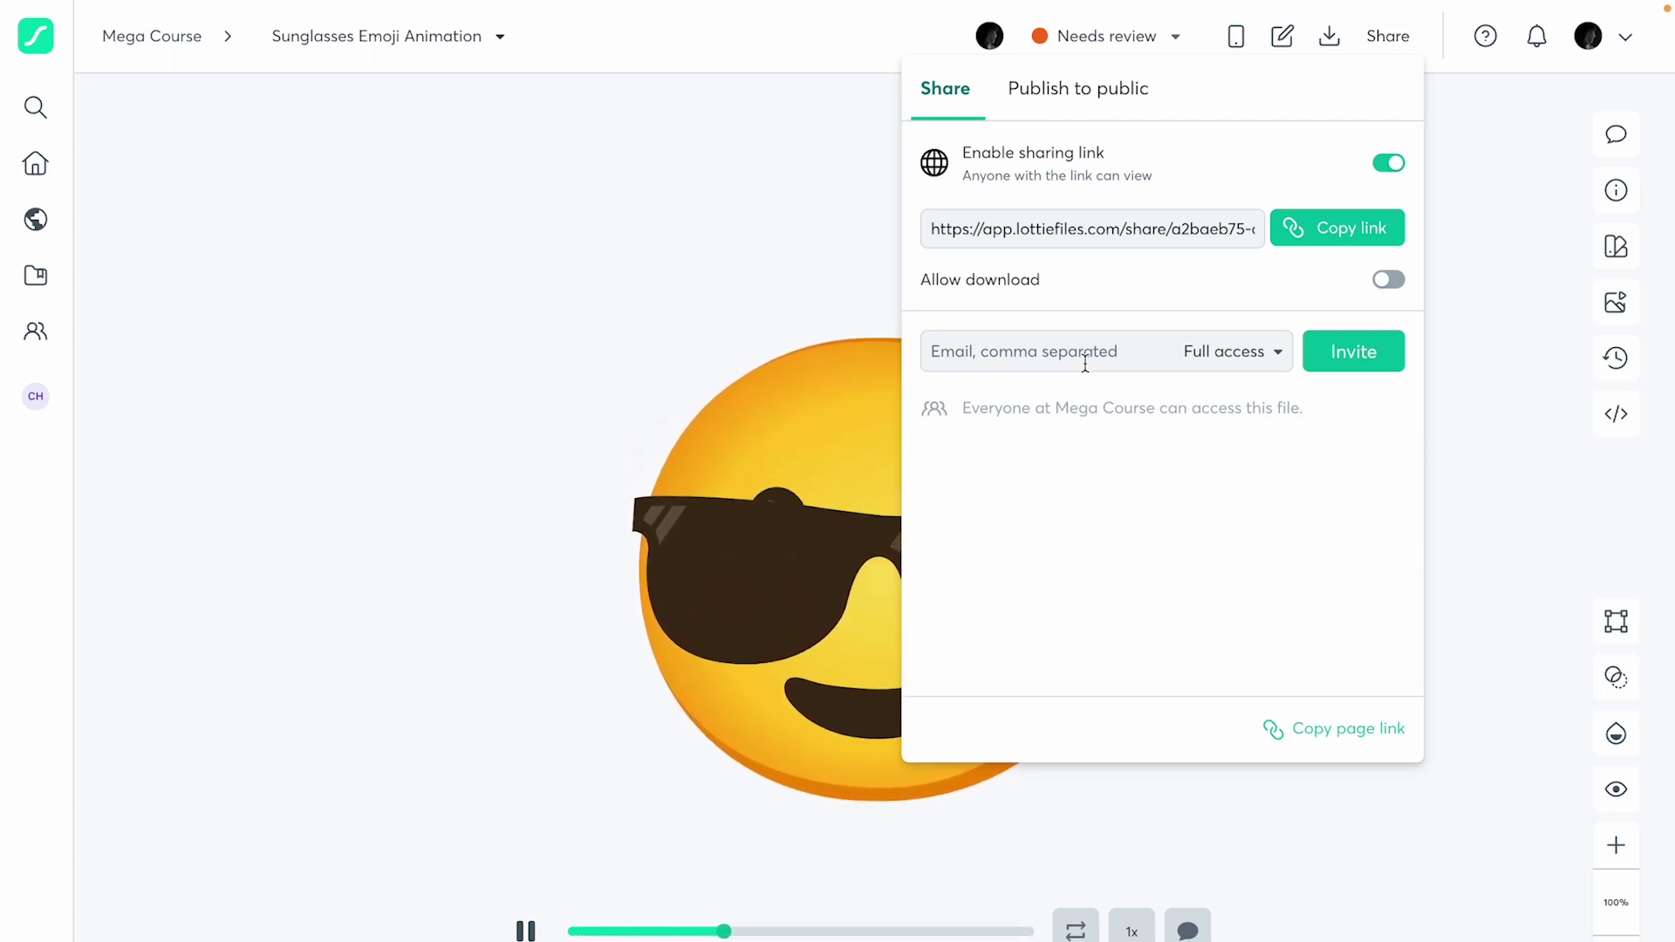
{"action": "left_click", "coordinate": [1435, 275]}
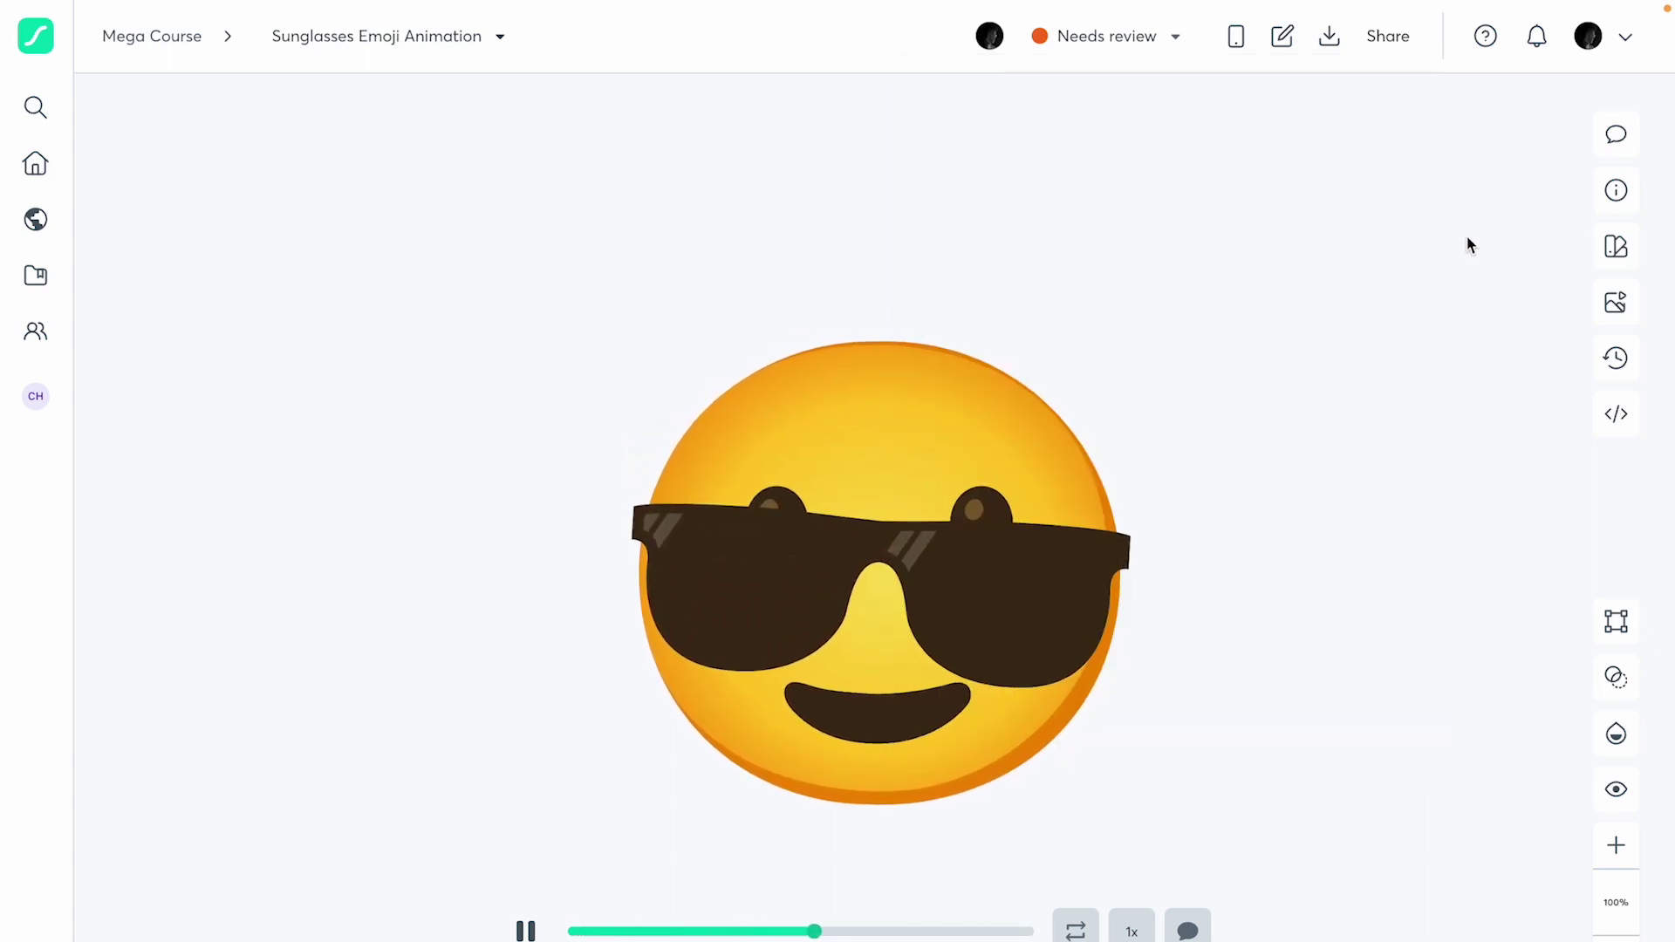
Add the annotated comment "Add a tongue" on the emoji's mouth at frame 233.
{"action": "left_click", "coordinate": [1616, 134]}
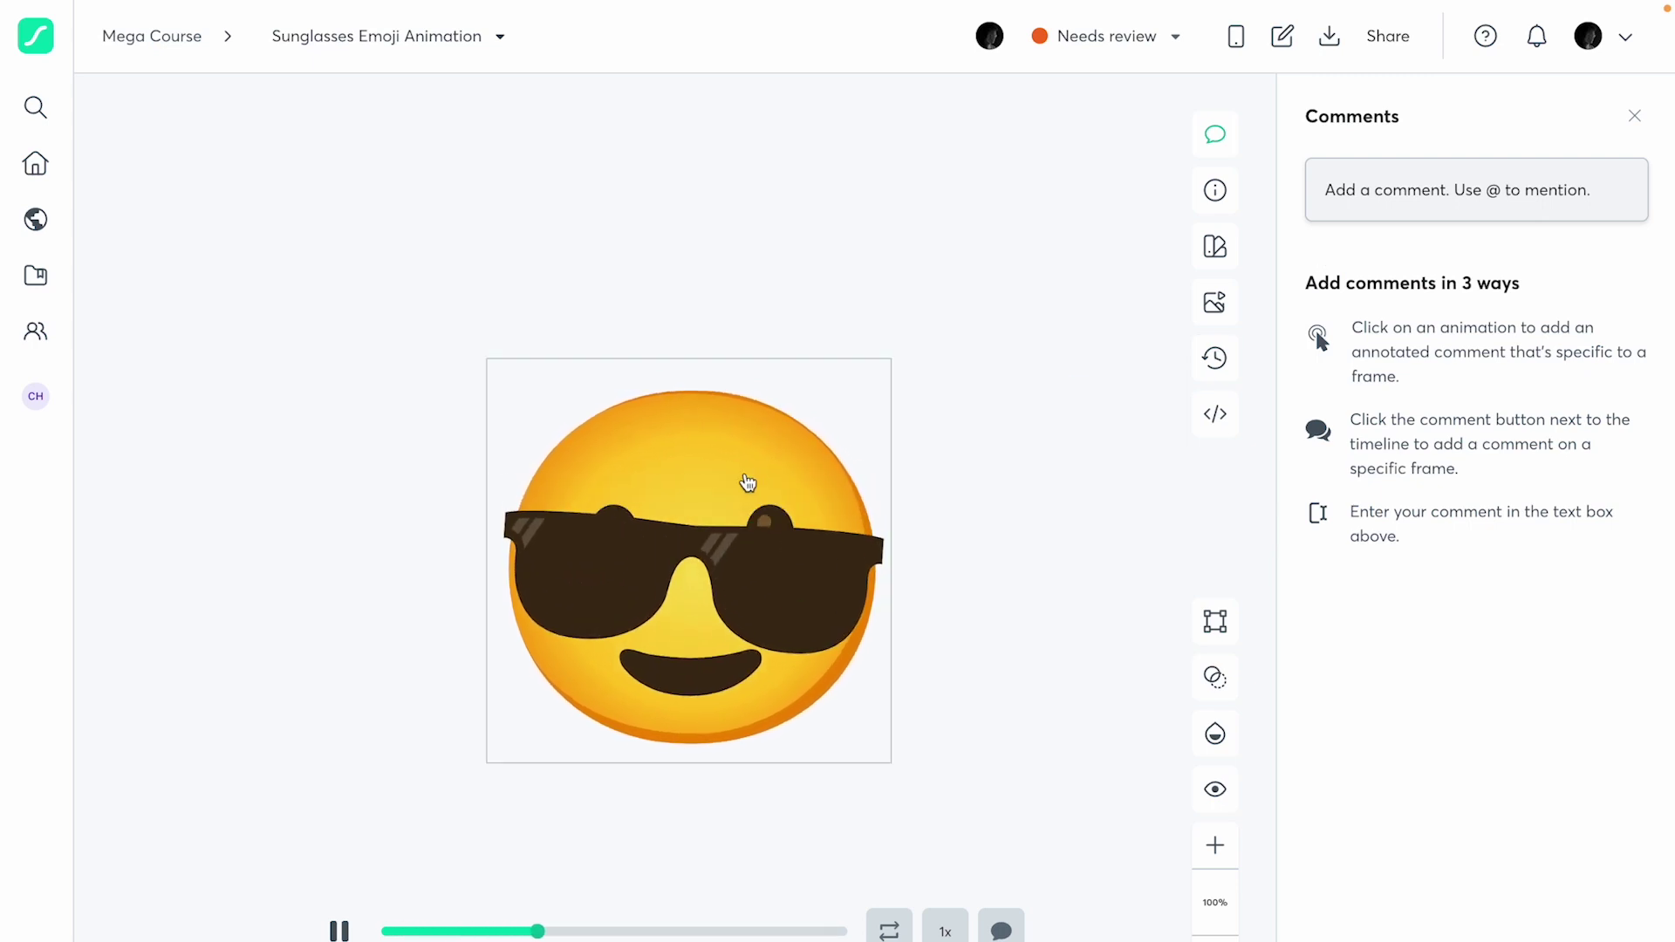
{"action": "left_click", "coordinate": [691, 626]}
{"action": "type", "text": "Add a tongue"}
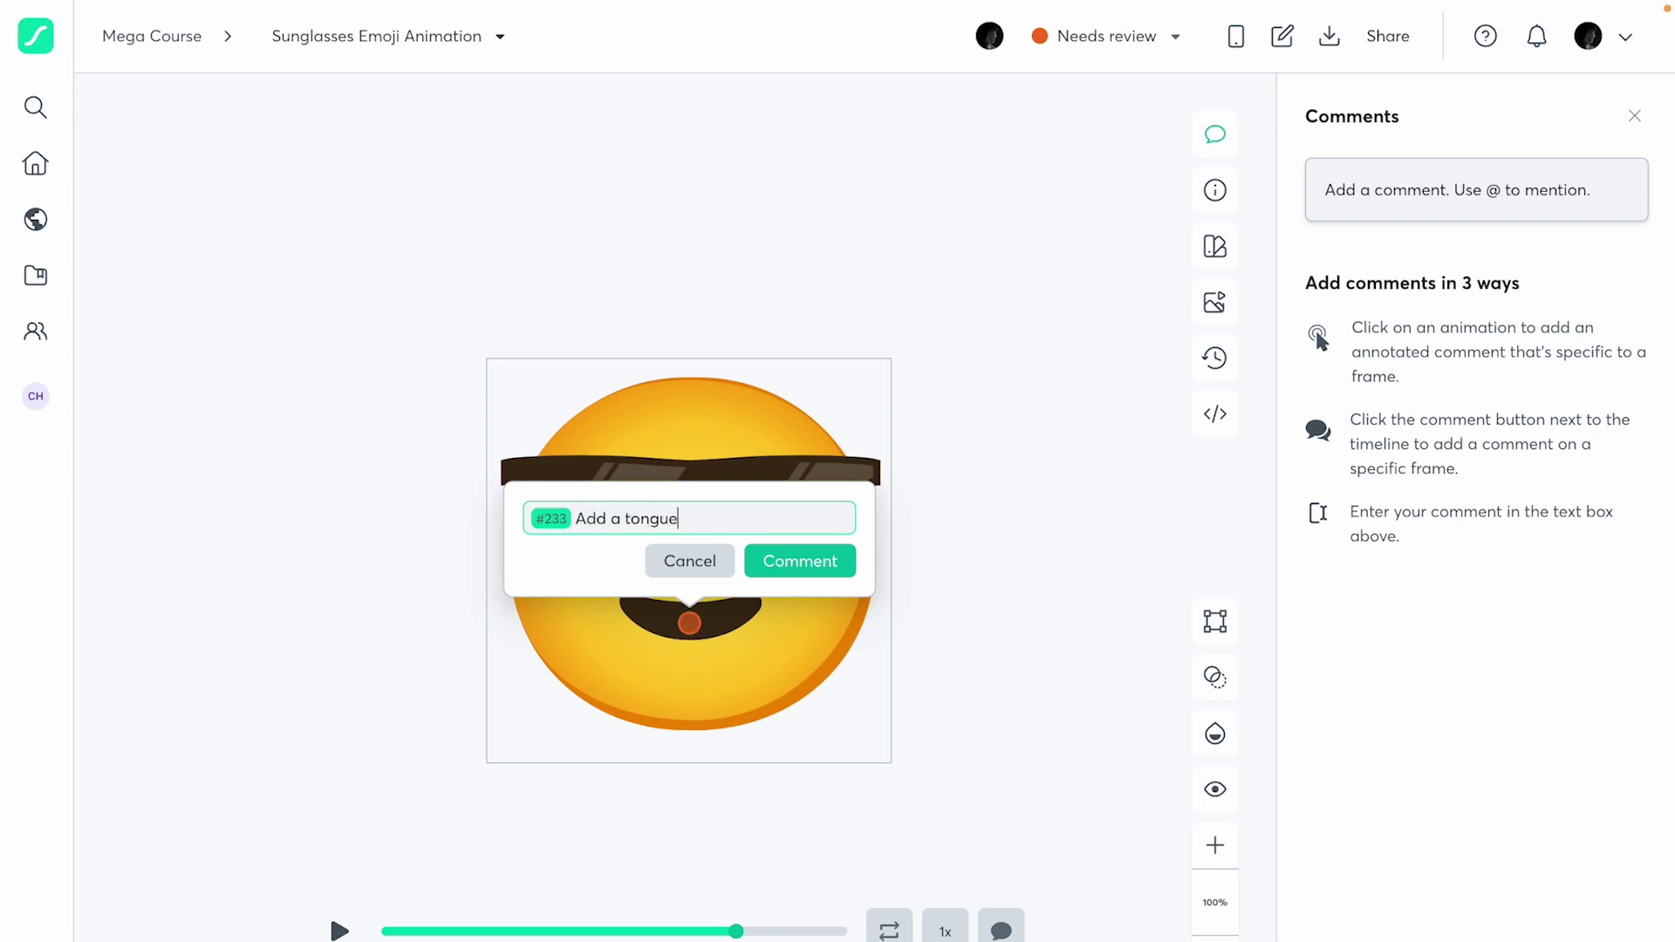
{"action": "left_click", "coordinate": [808, 569]}
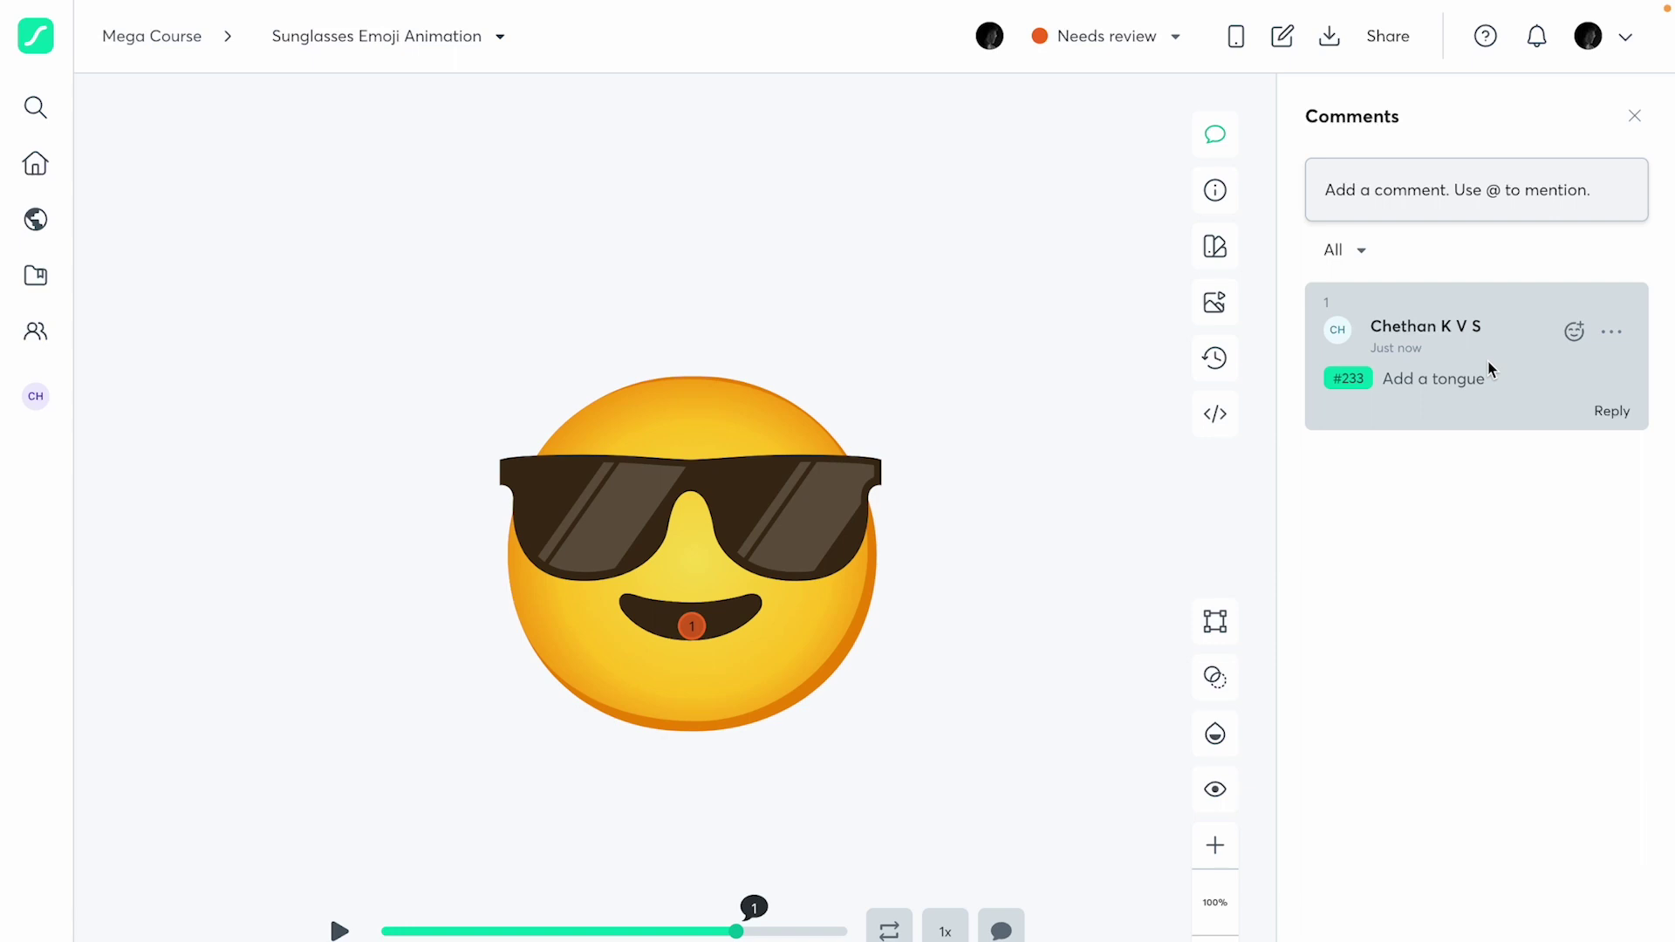
{"action": "left_click", "coordinate": [1631, 121]}
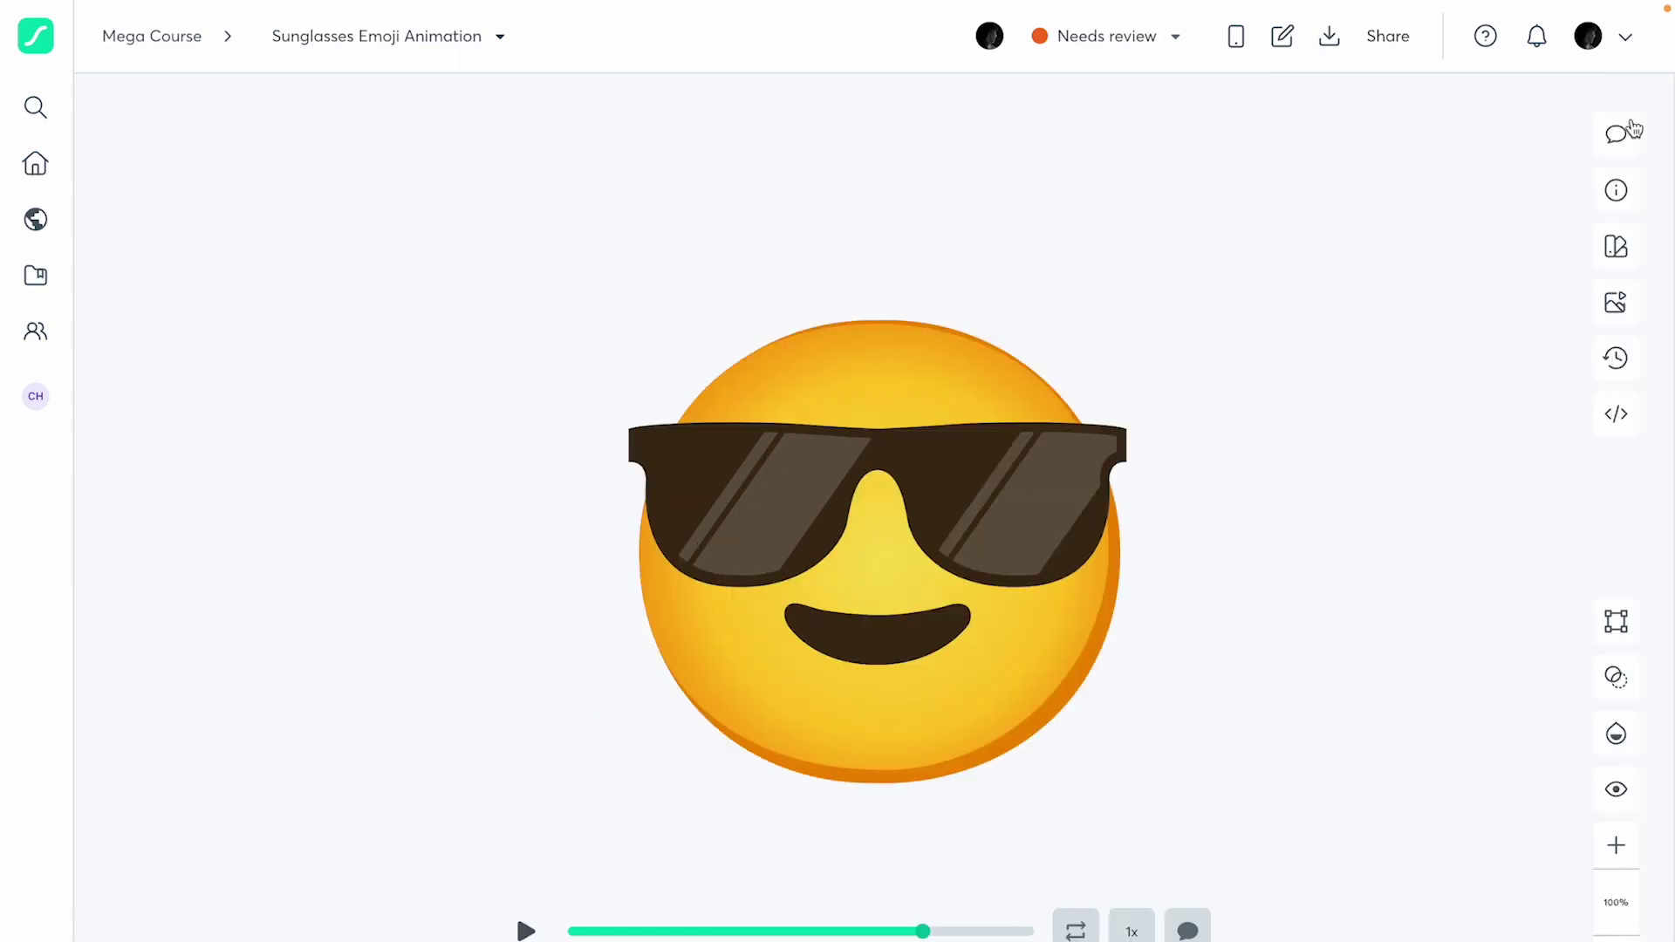
Examine the animation's file info, including its size, dimensions, frame rate, duration, layers and colors.
{"action": "left_click", "coordinate": [1628, 183]}
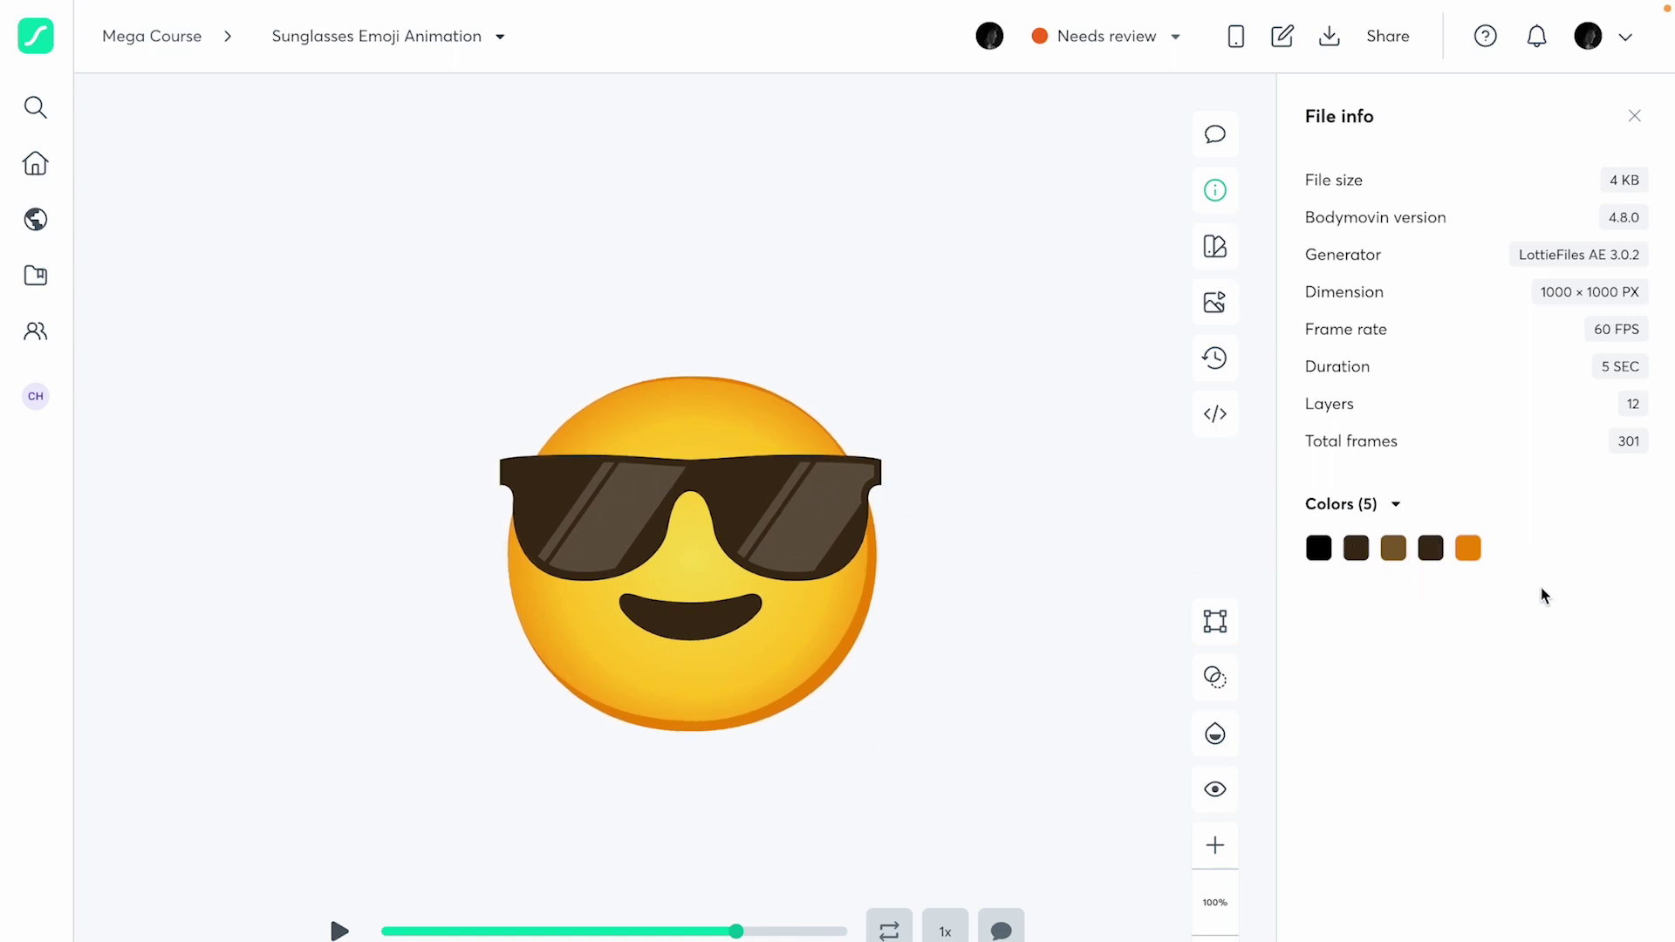
{"action": "left_click_drag", "start_coordinate": [1658, 452], "coordinate": [1558, 157]}
{"action": "left_click", "coordinate": [1581, 311]}
{"action": "left_click", "coordinate": [1634, 117]}
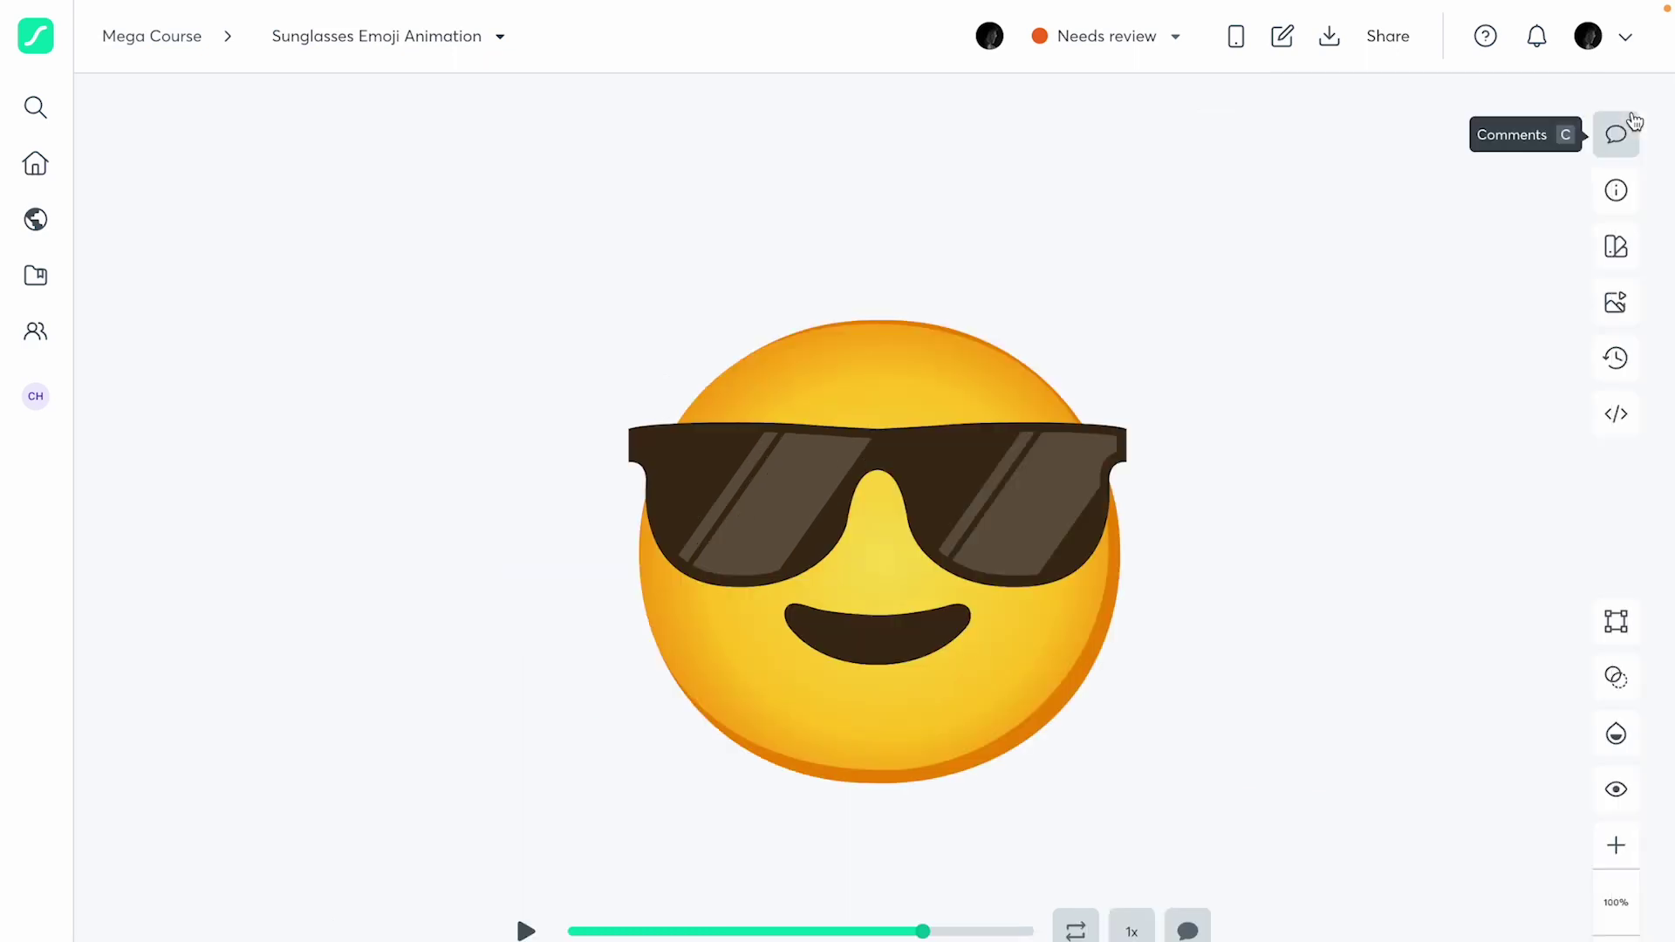
Try several preset color palettes on the emoji animation.
{"action": "left_click", "coordinate": [1616, 245]}
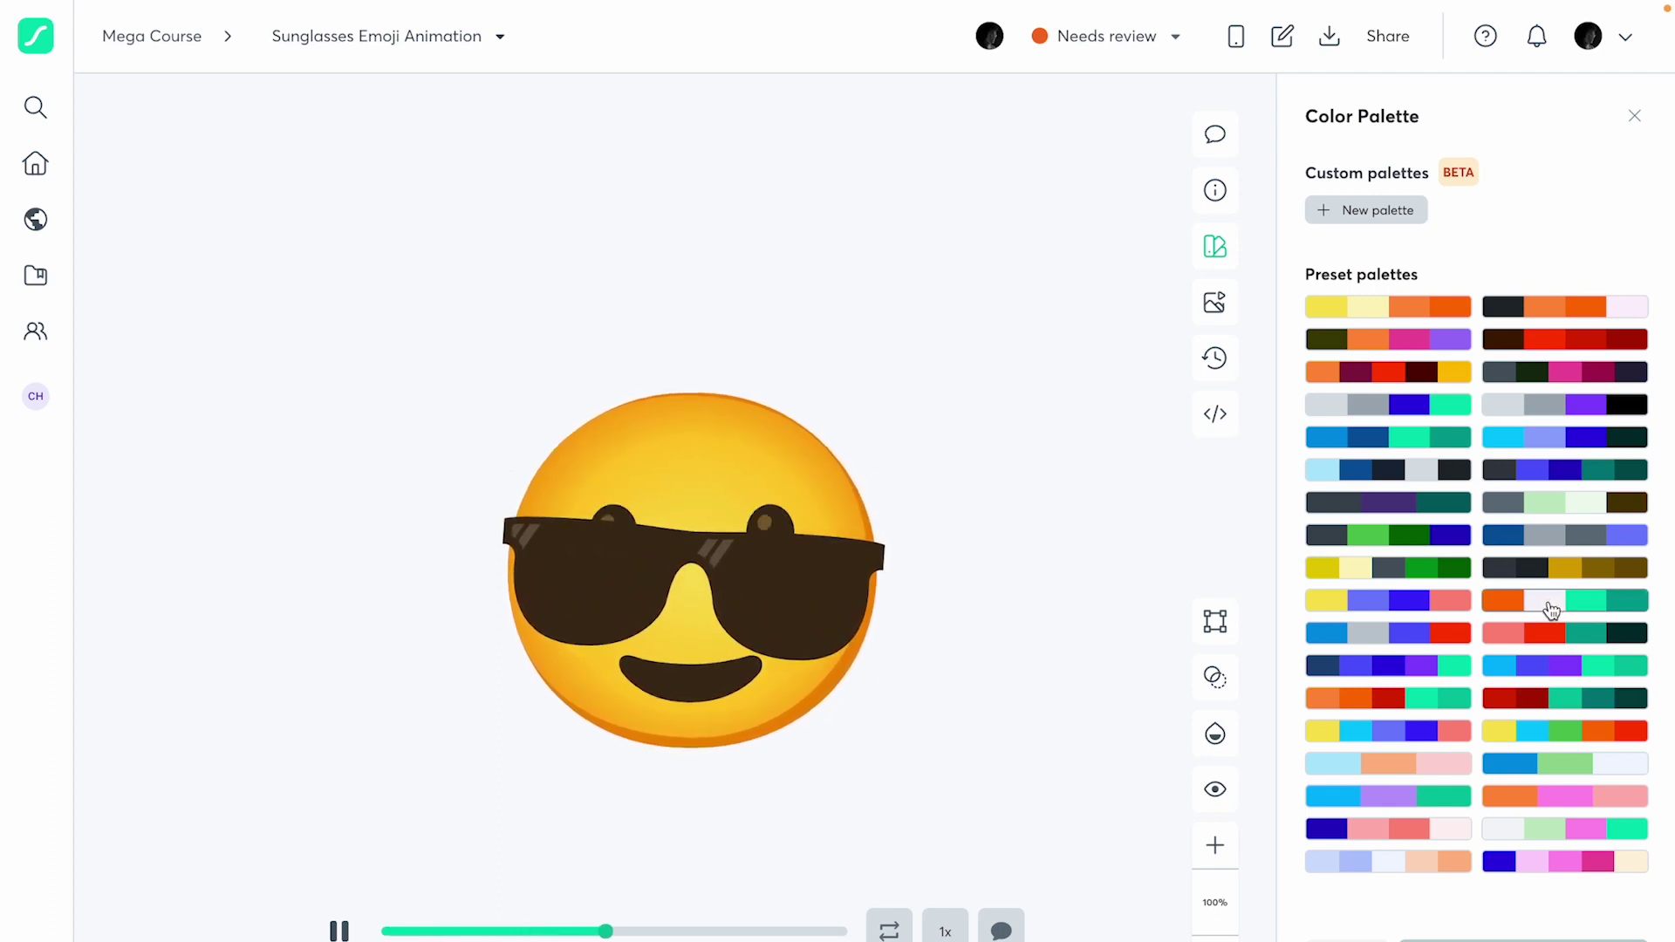
{"action": "left_click", "coordinate": [1540, 635]}
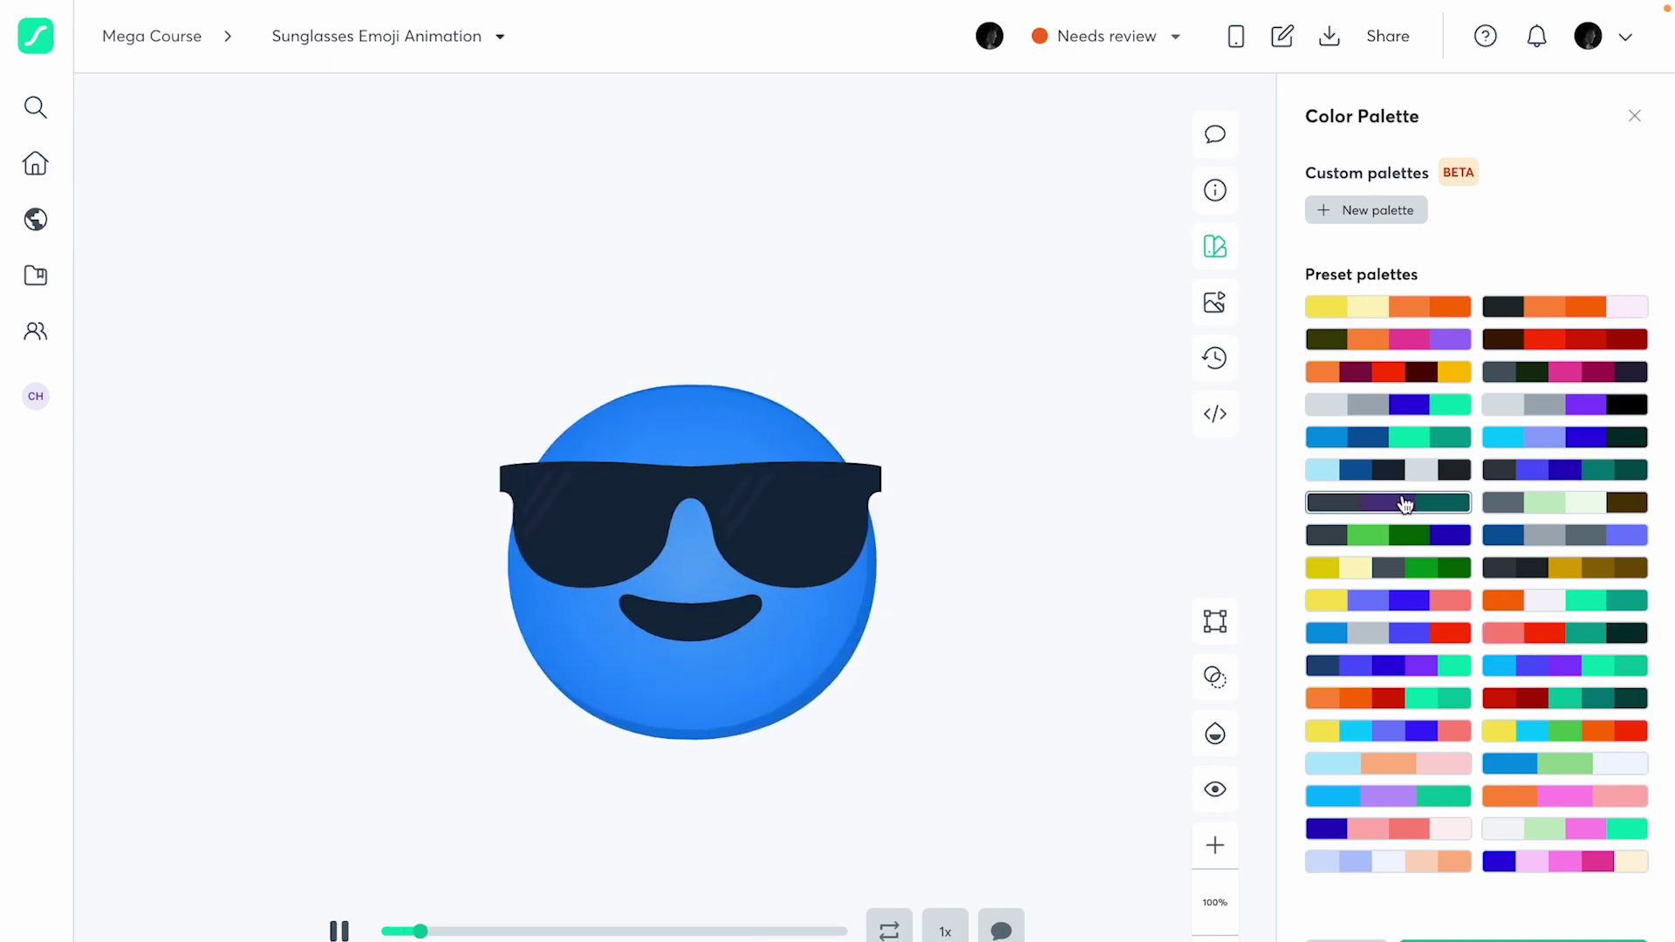
{"action": "left_click", "coordinate": [1394, 698]}
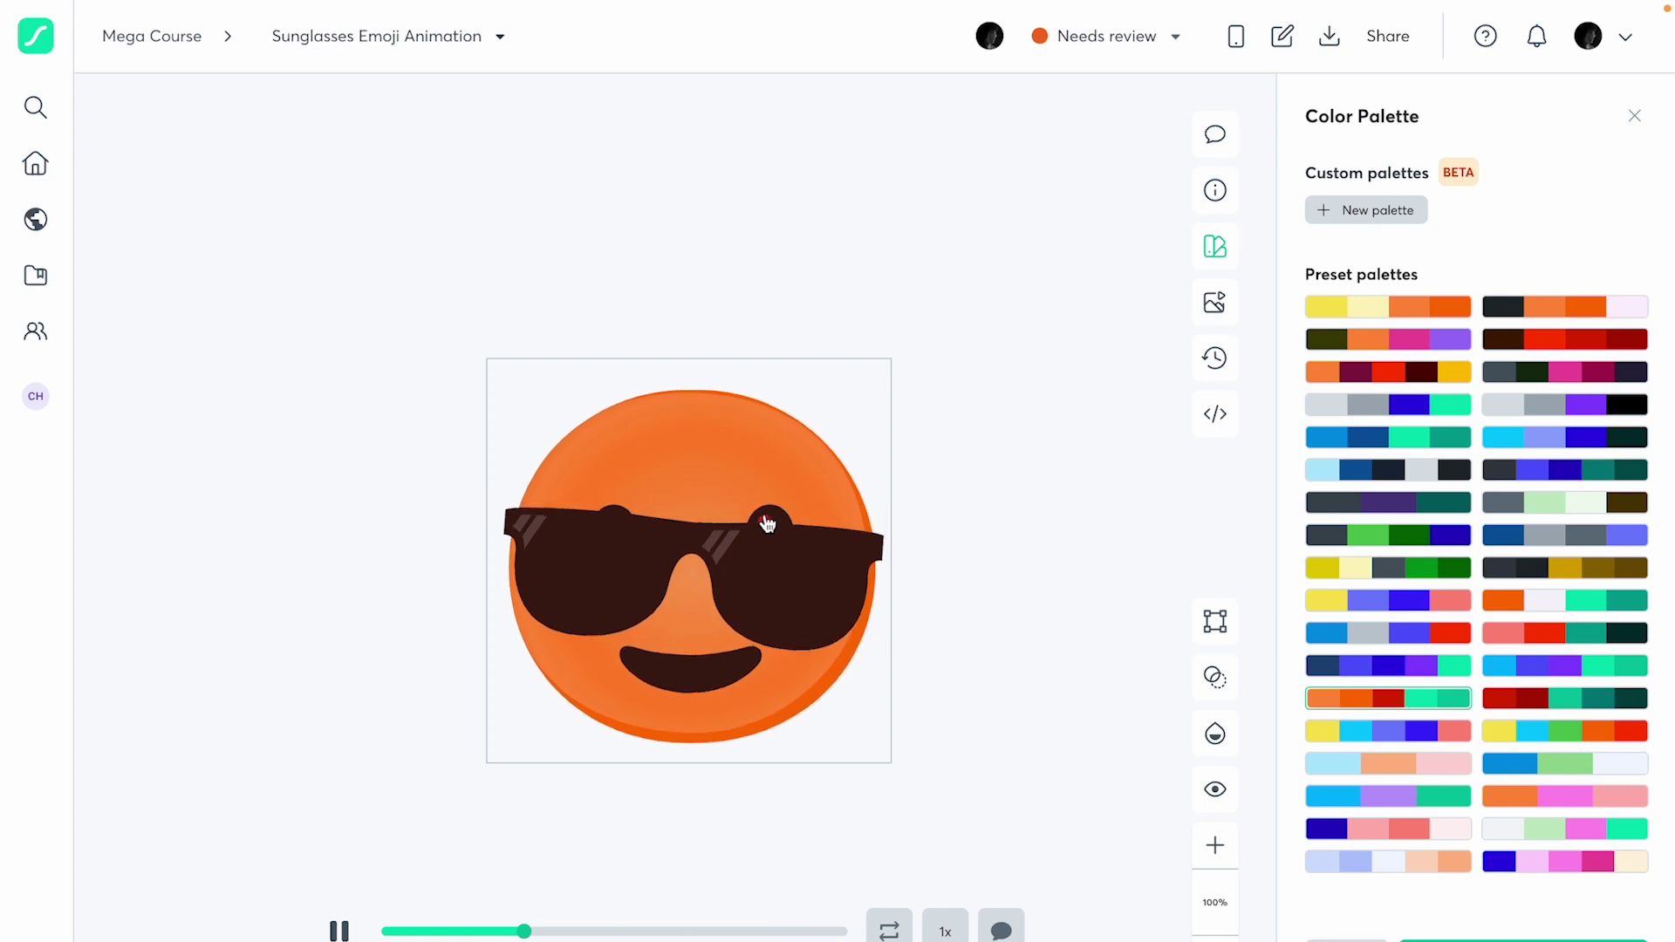
{"action": "left_click", "coordinate": [1557, 696]}
{"action": "left_click", "coordinate": [1551, 733]}
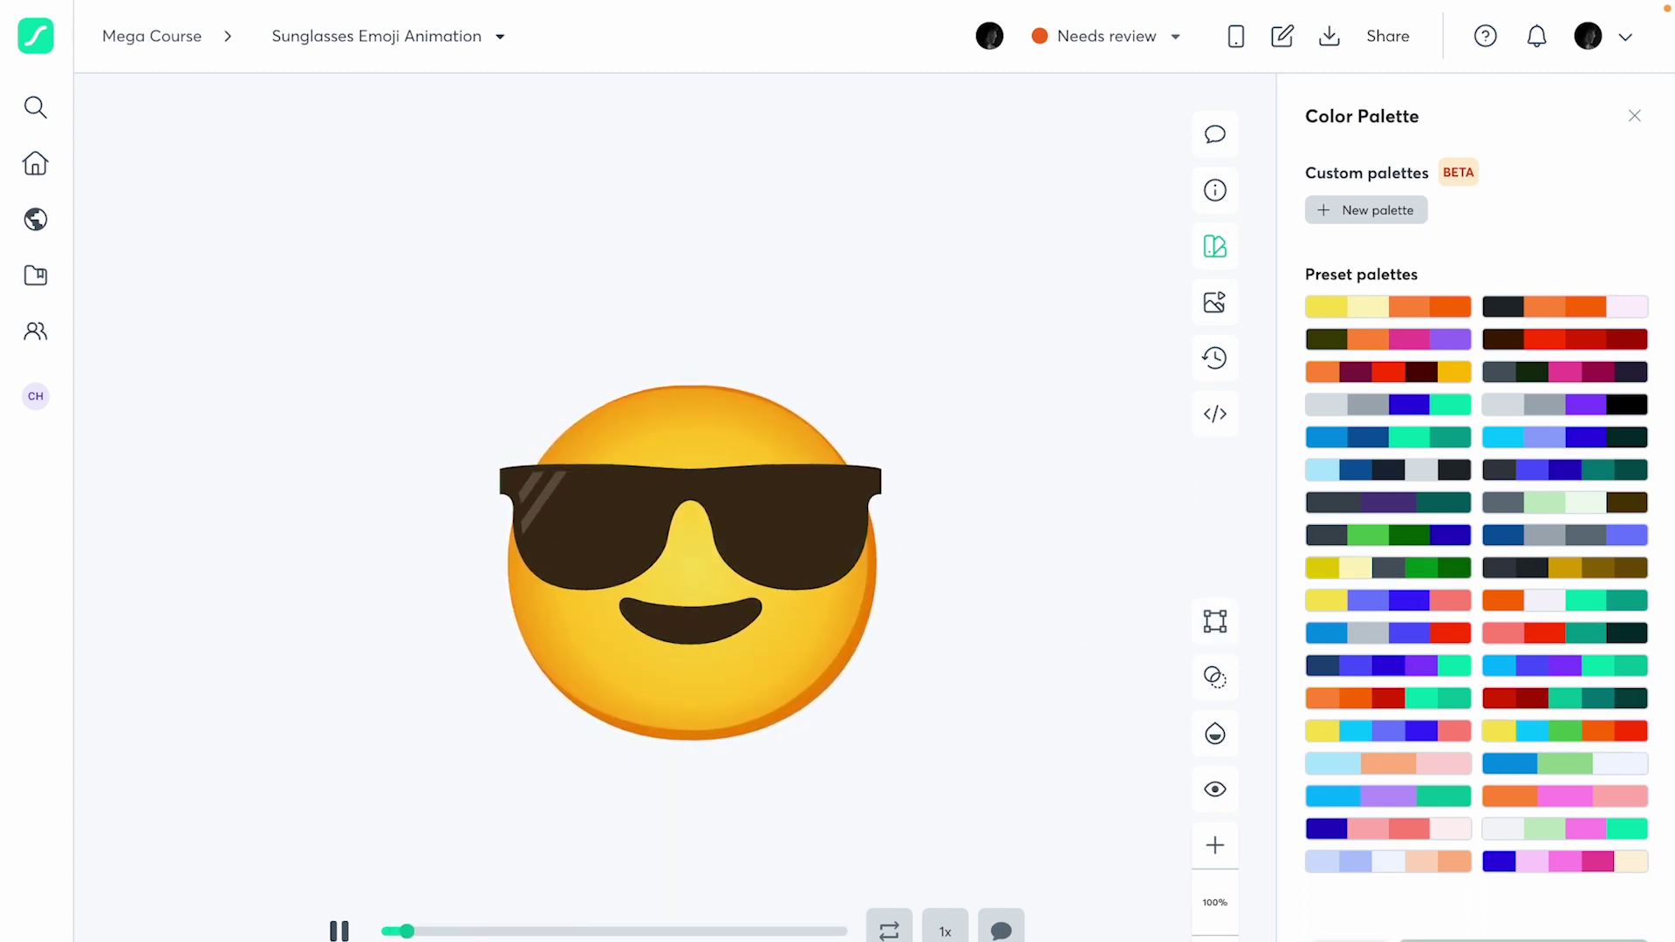
Try a custom palette with the teal color 0FCCCE on the emoji, and leave the palette without saving it.
{"action": "left_click", "coordinate": [1376, 218]}
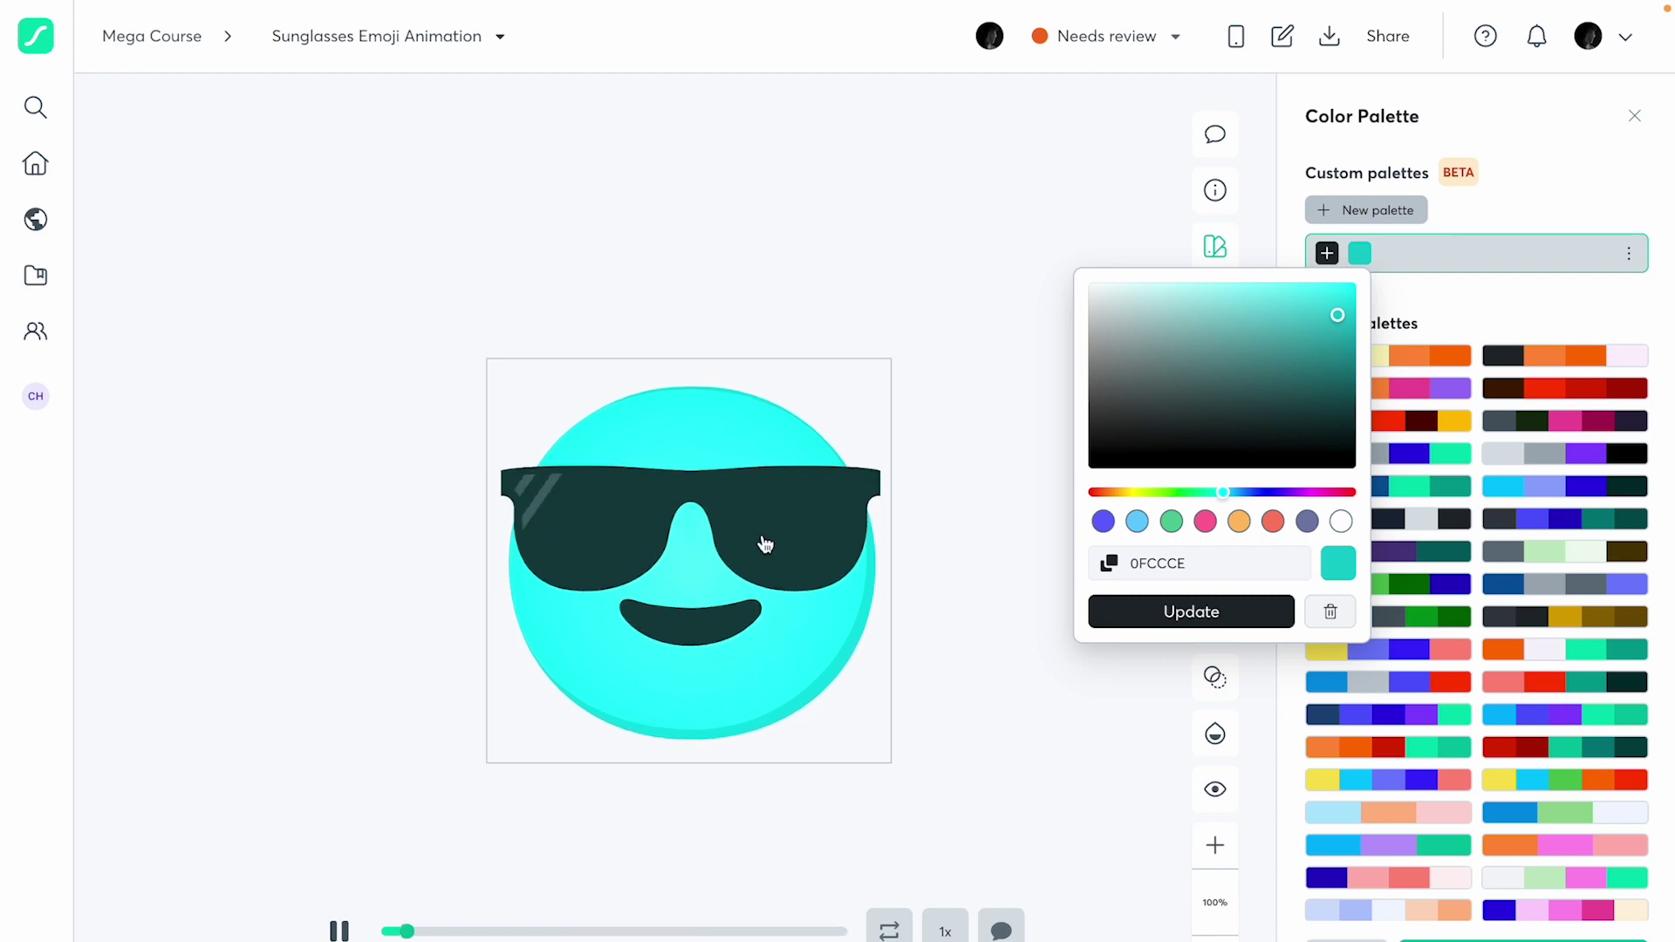
{"action": "left_click", "coordinate": [1338, 616]}
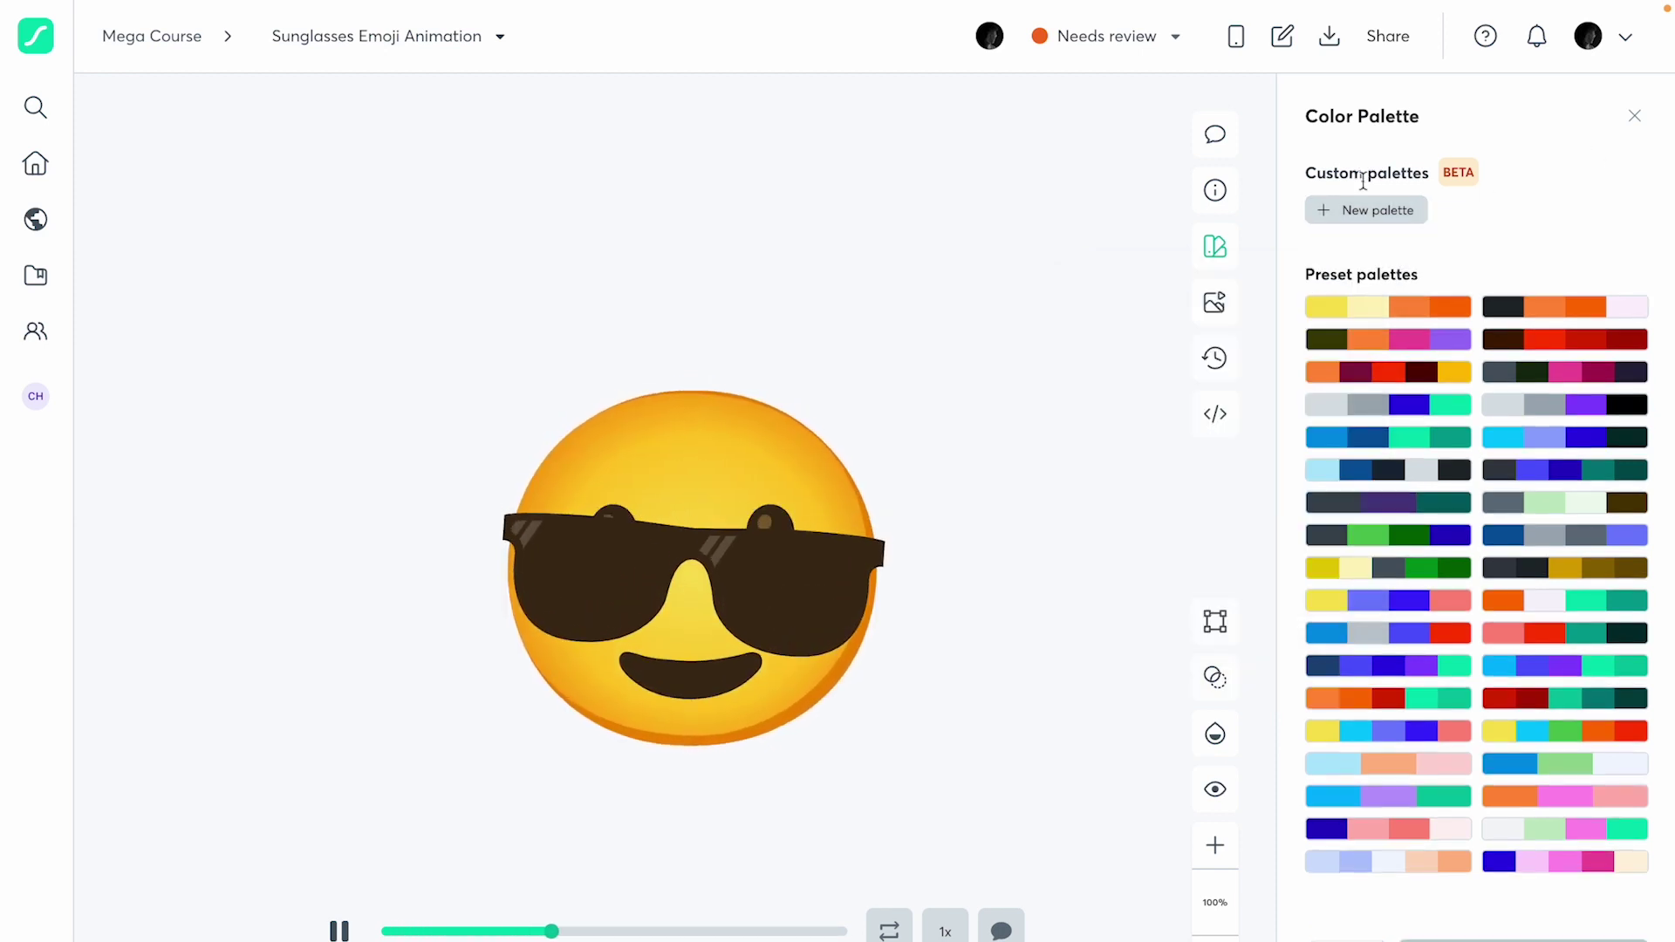
{"action": "left_click", "coordinate": [1364, 212]}
{"action": "left_click", "coordinate": [1620, 155]}
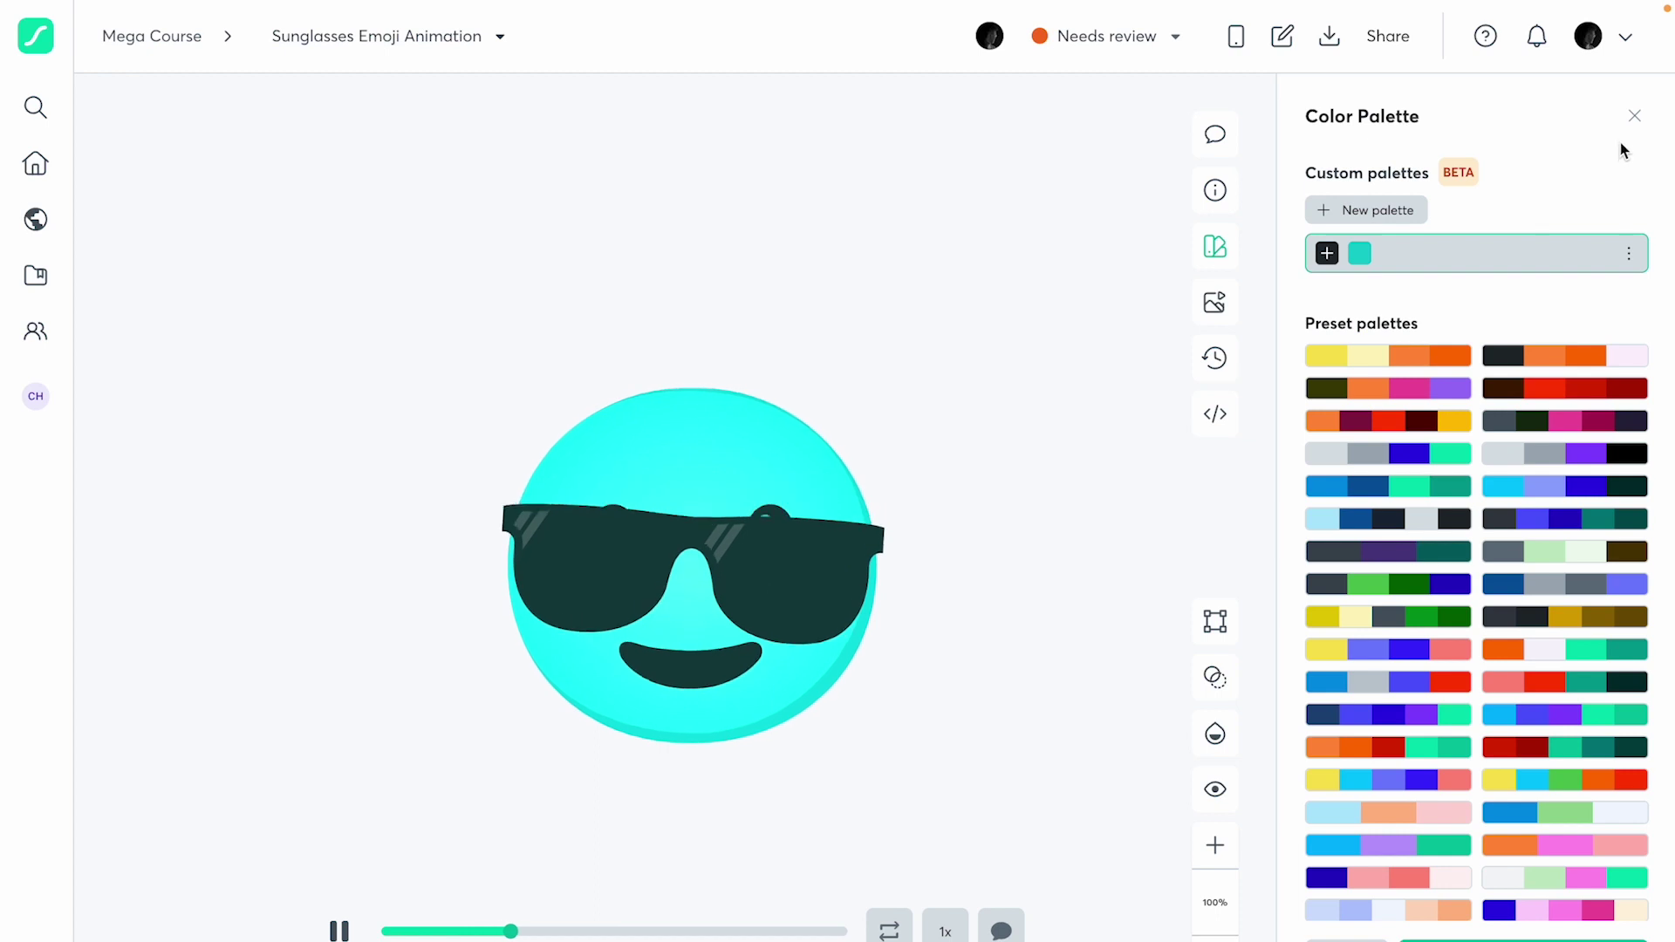
{"action": "left_click", "coordinate": [1634, 116]}
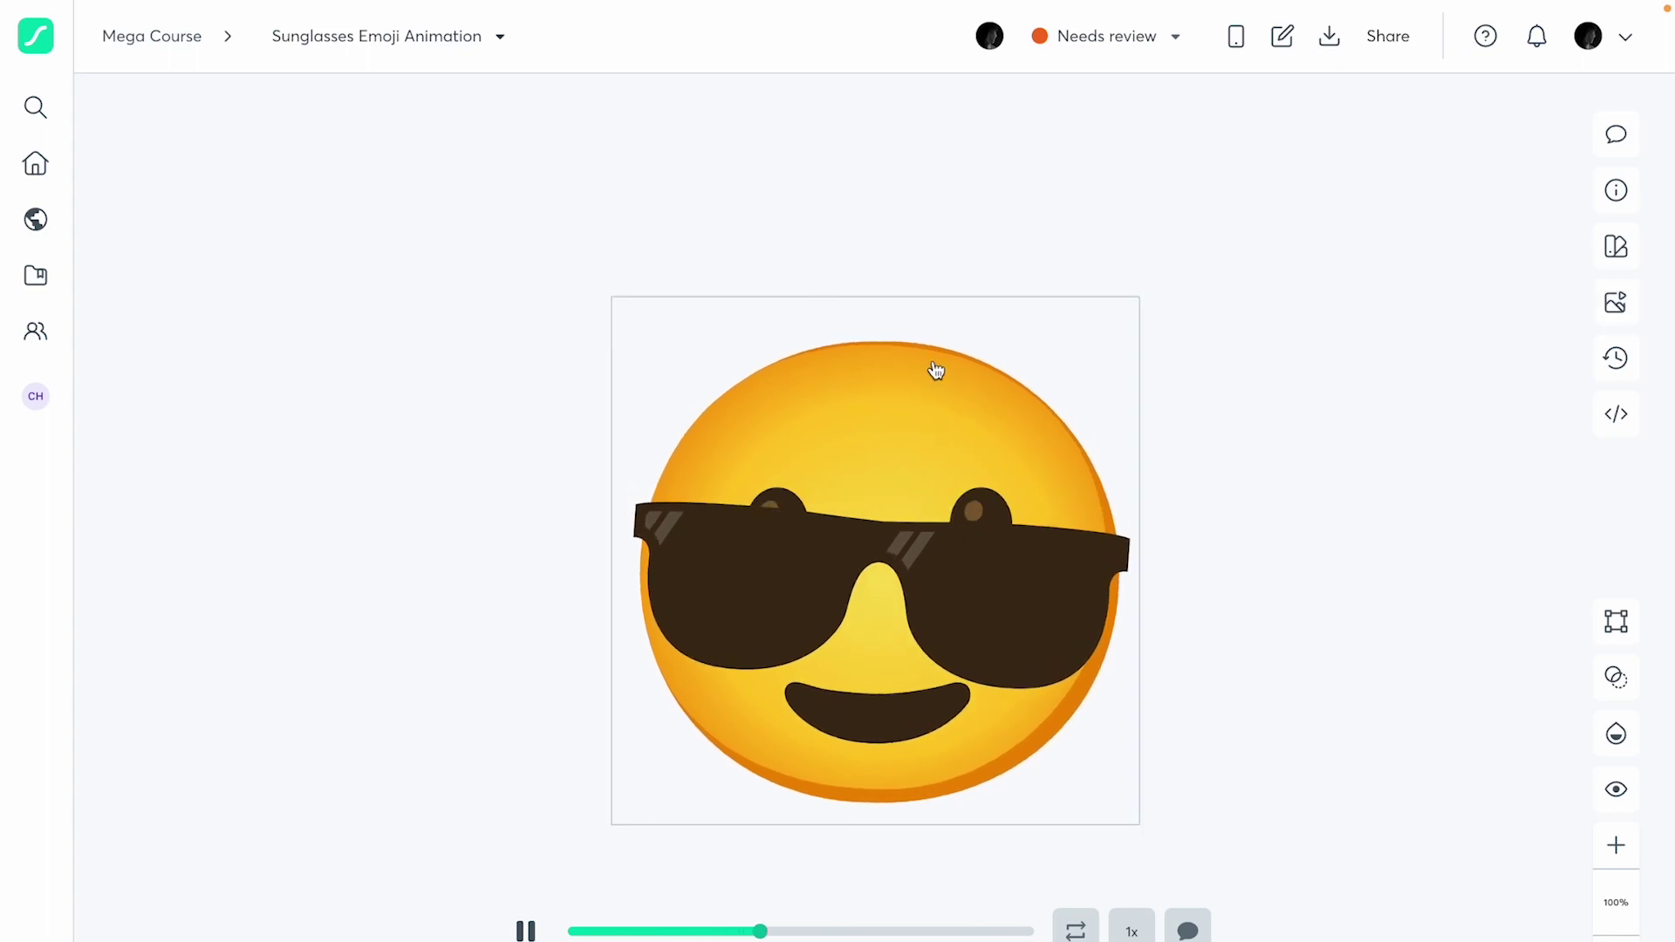
Return to the Mega Course project's file overview.
{"action": "left_click", "coordinate": [154, 38]}
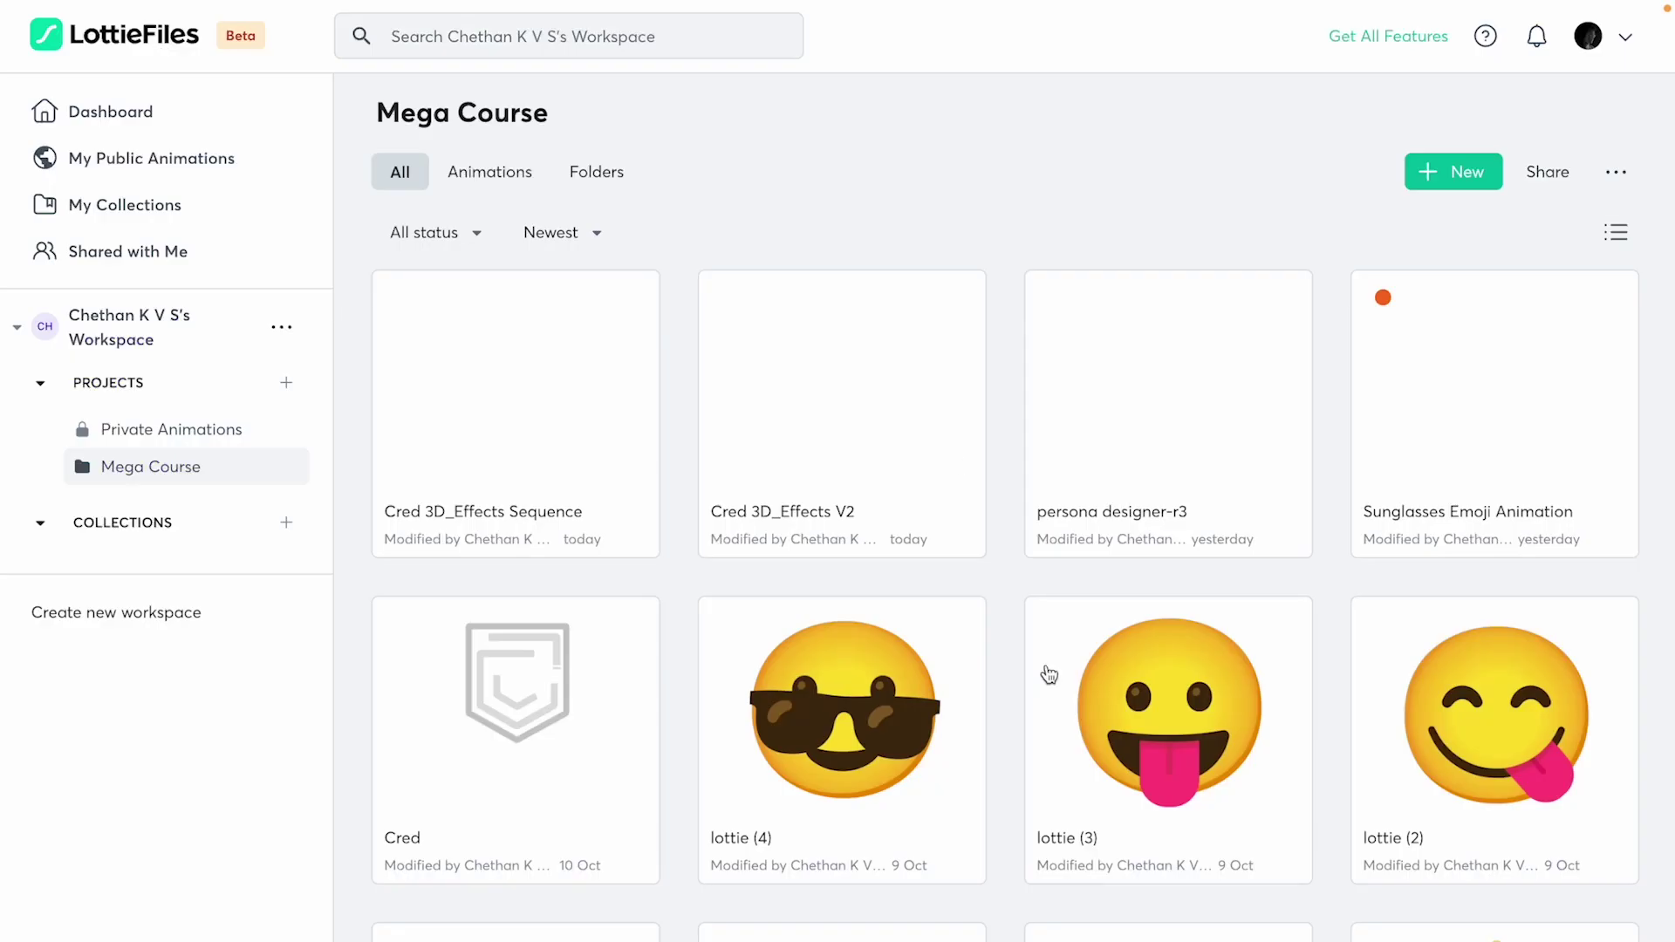
Open the Shapes Animation file from the Mega Course project, scrub through its timeline and resume playback.
{"action": "scroll", "coordinate": [1049, 675], "scroll_direction": "down", "scroll_amount": 5}
{"action": "left_click", "coordinate": [1464, 869]}
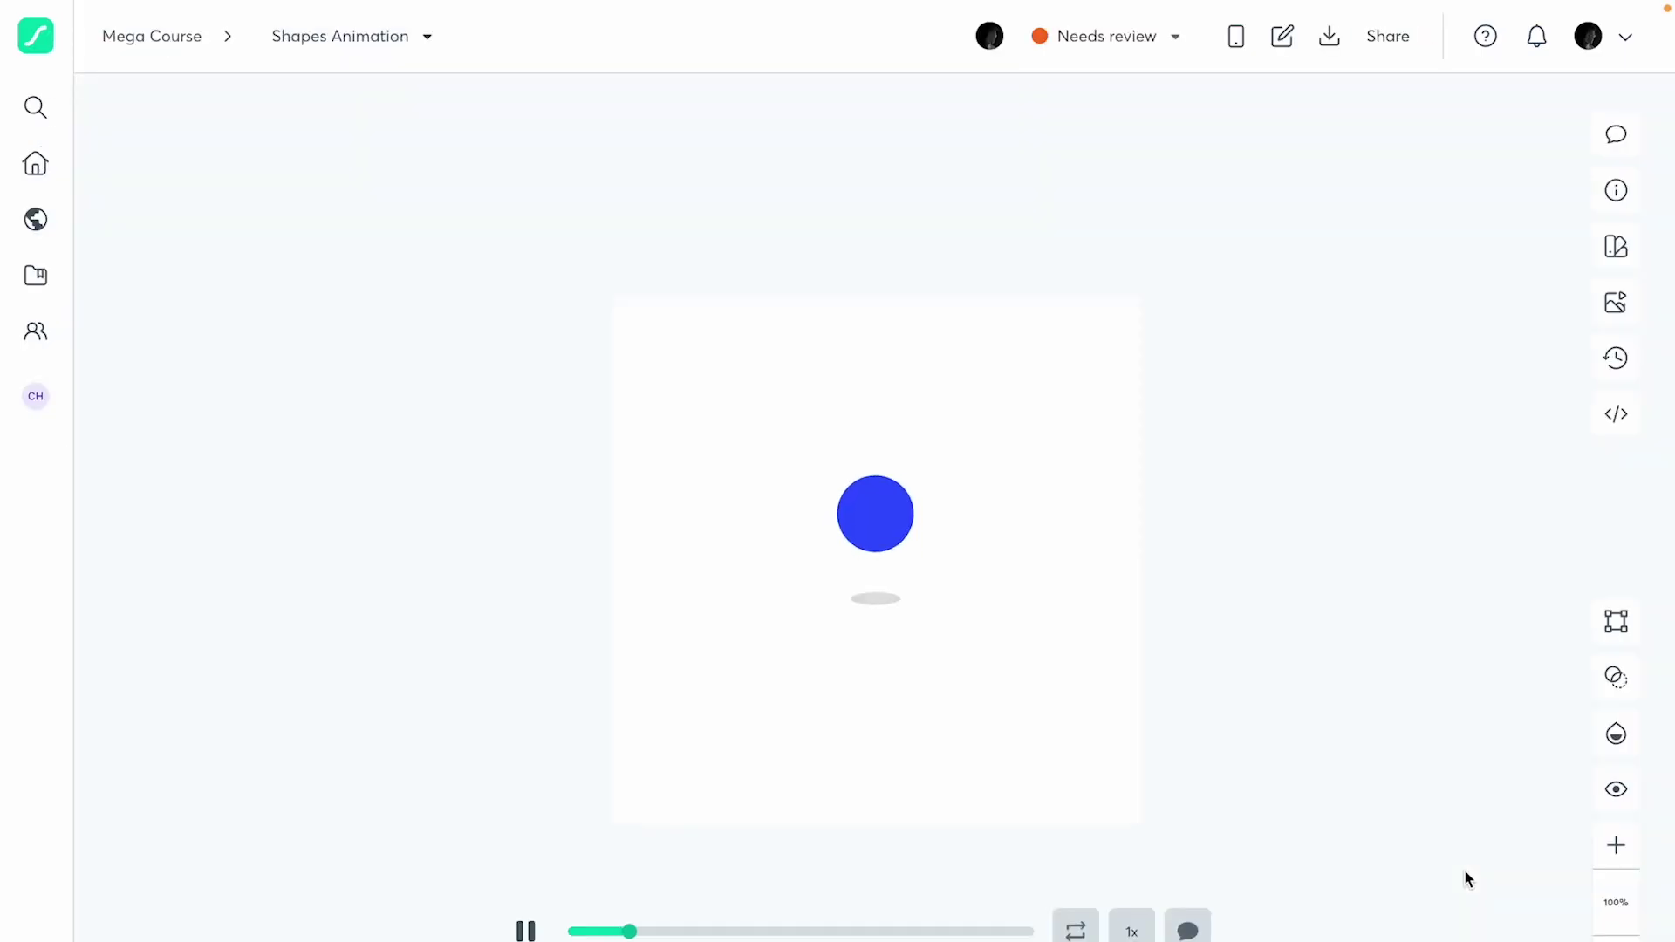
{"action": "left_click", "coordinate": [602, 932]}
{"action": "left_click_drag", "start_coordinate": [602, 932], "coordinate": [889, 932]}
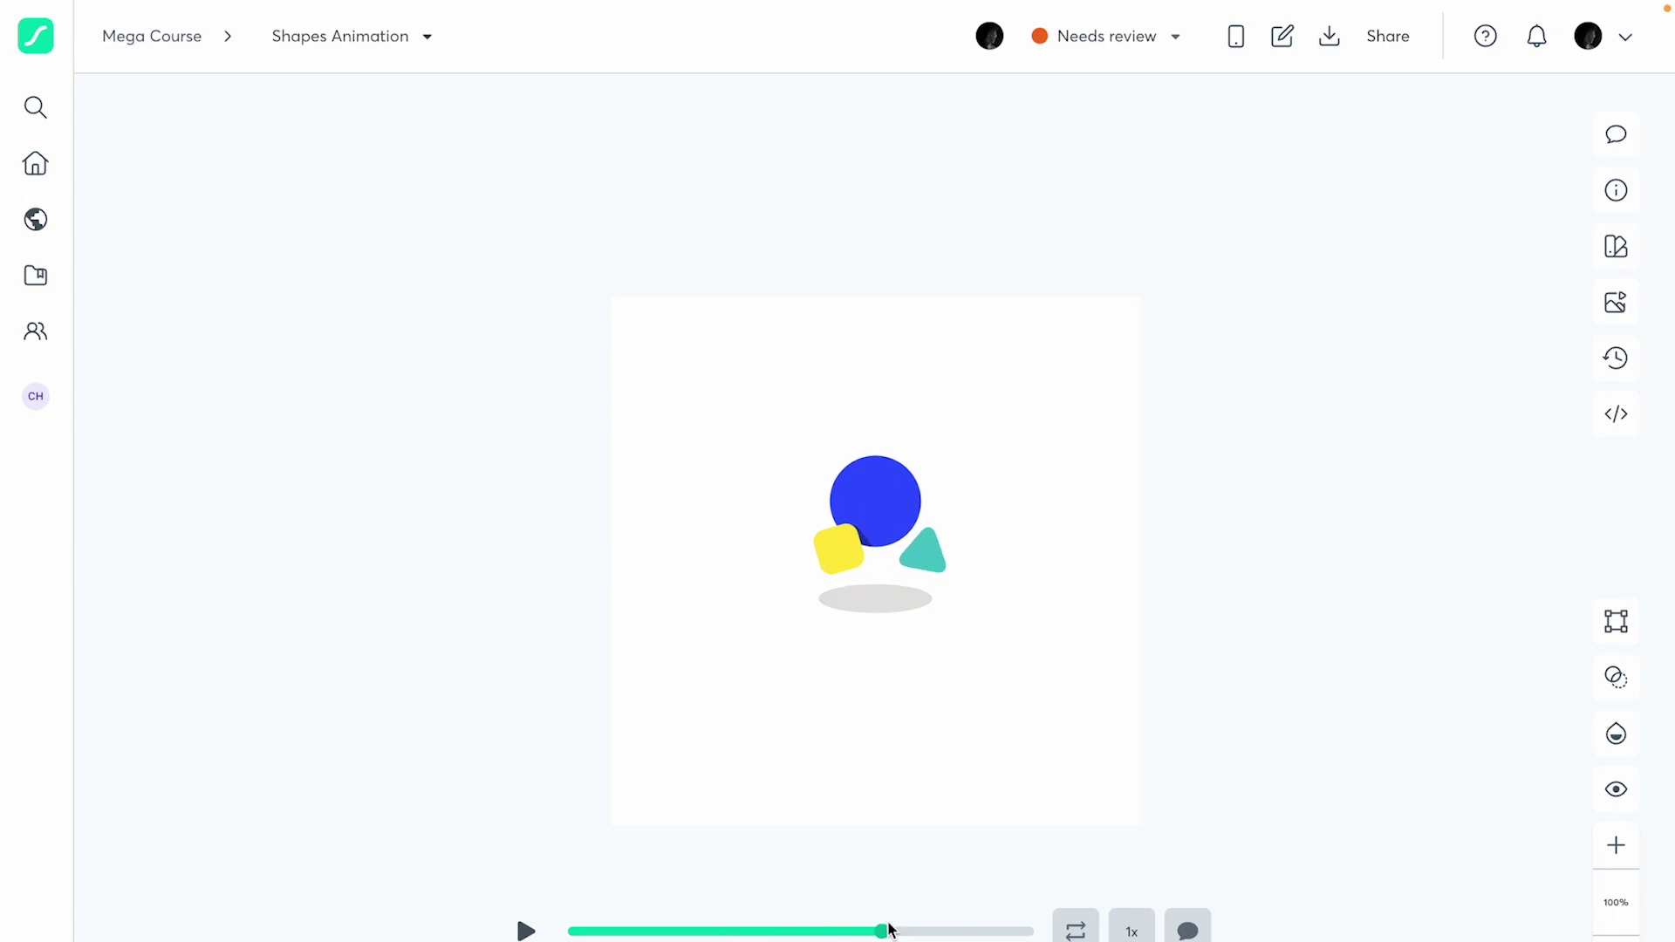
{"action": "left_click", "coordinate": [526, 932]}
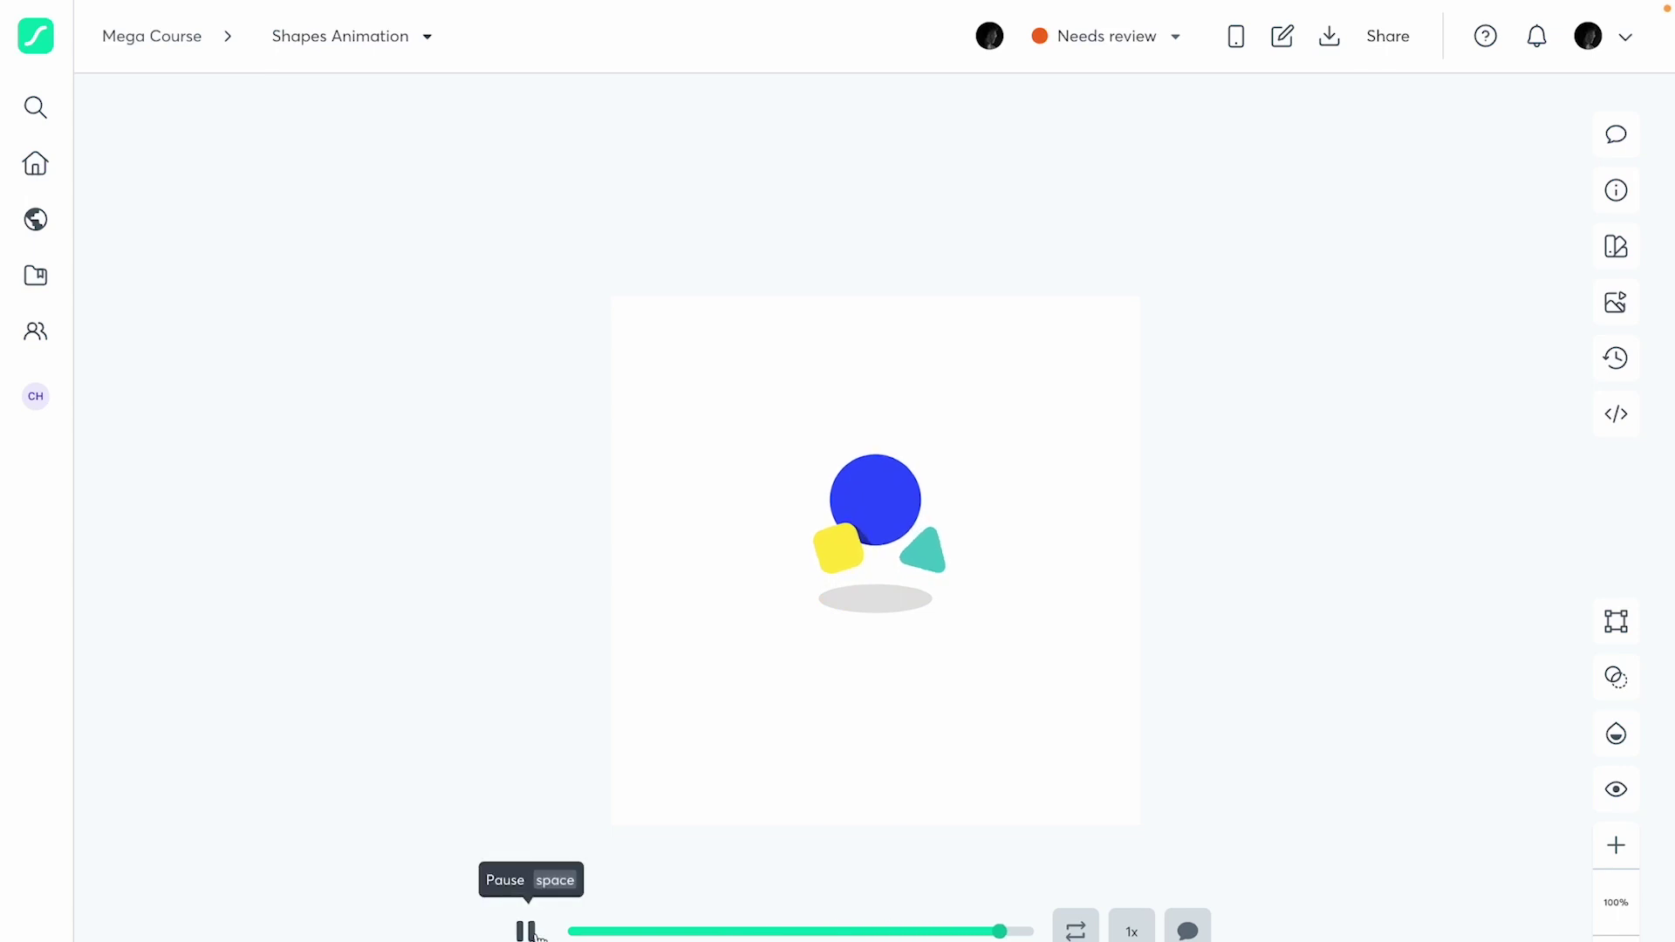
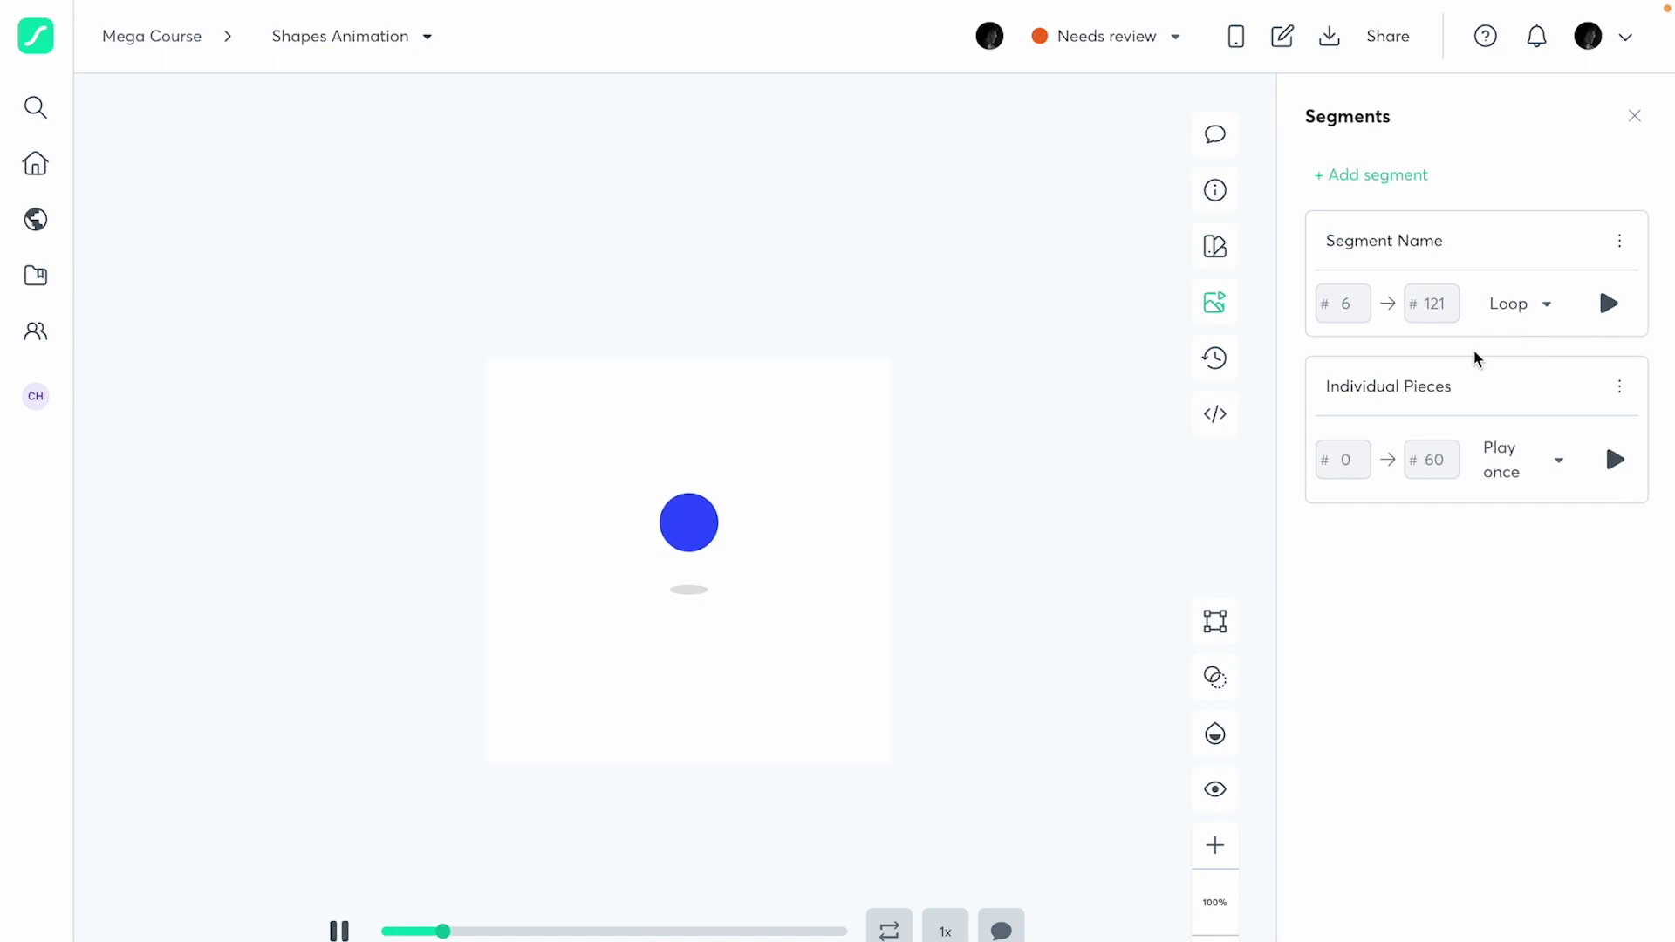
Delete both existing segments of the Shapes Animation, including Individual Pieces.
{"action": "left_click", "coordinate": [1619, 243]}
{"action": "left_click", "coordinate": [1532, 330]}
{"action": "left_click", "coordinate": [1526, 295]}
{"action": "left_click", "coordinate": [1619, 242]}
{"action": "left_click", "coordinate": [1549, 319]}
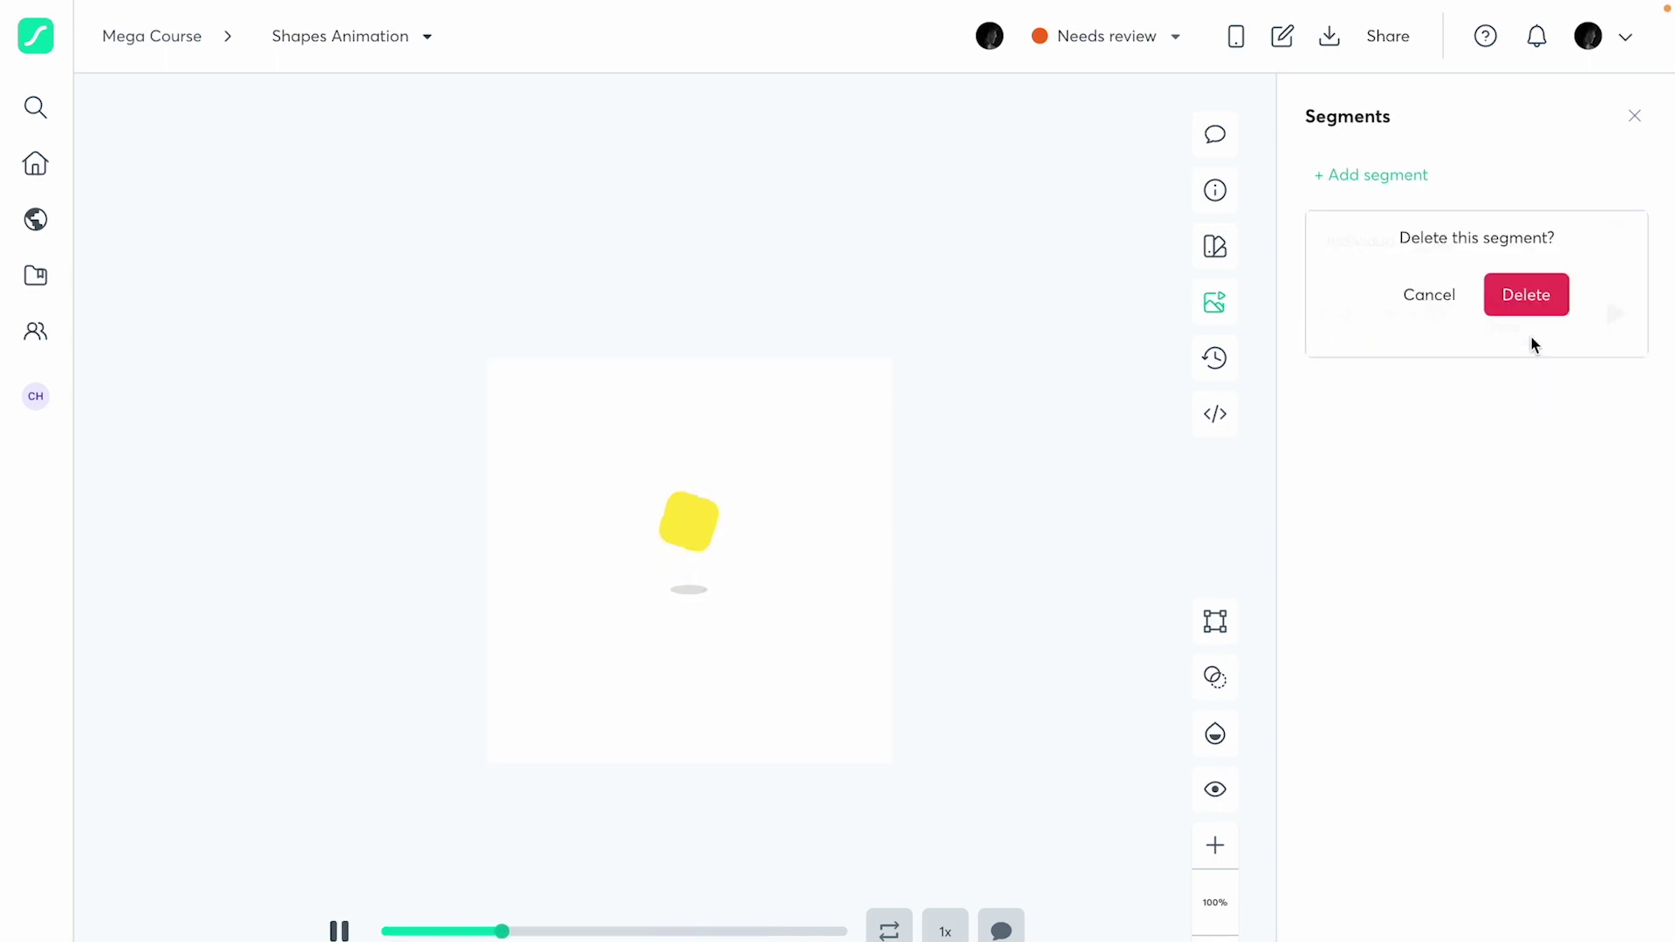
{"action": "left_click", "coordinate": [1528, 297]}
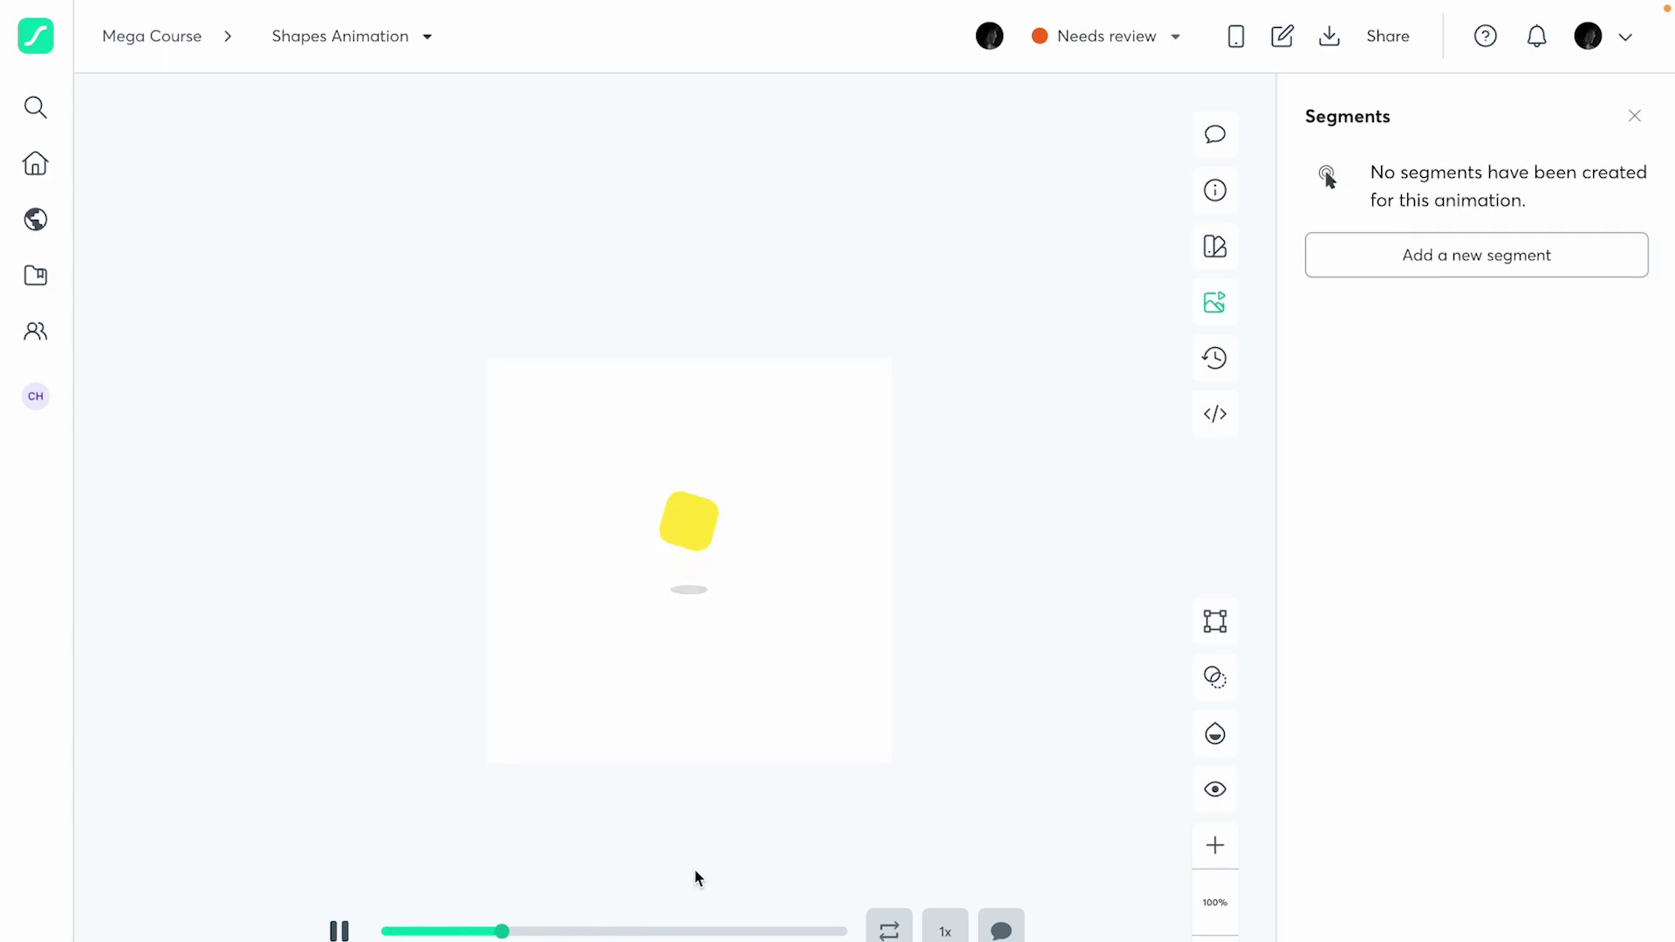
Pause the animation and scrub from its start through the individual shapes to the combined shapes.
{"action": "left_click", "coordinate": [339, 931]}
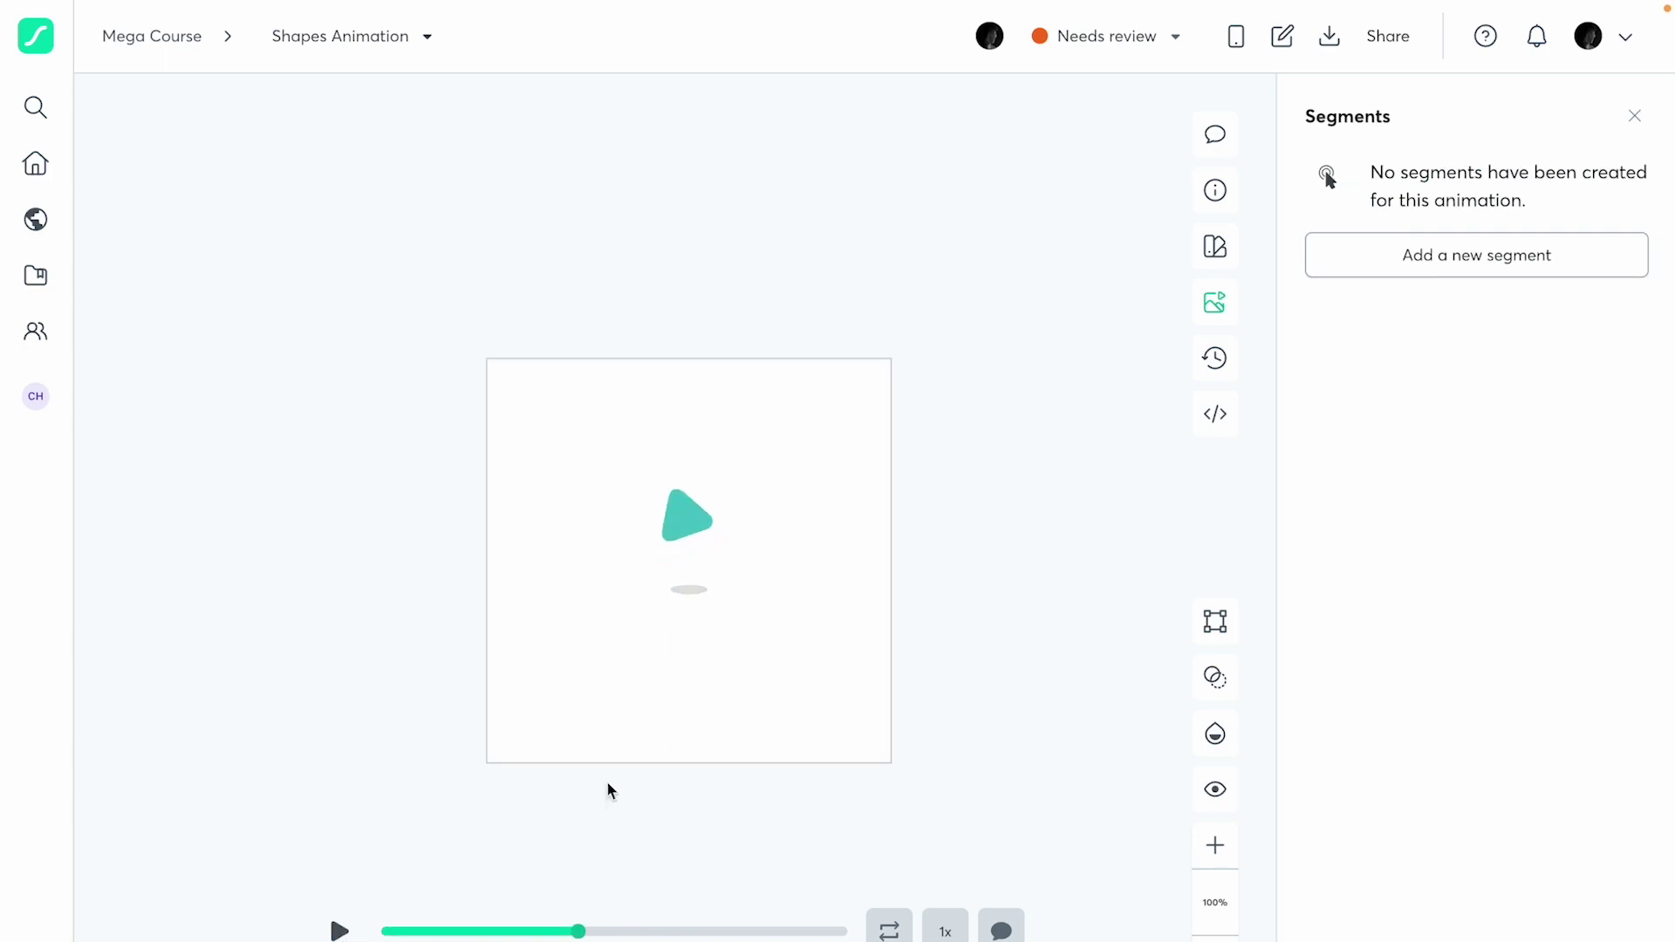
{"action": "left_click", "coordinate": [389, 931]}
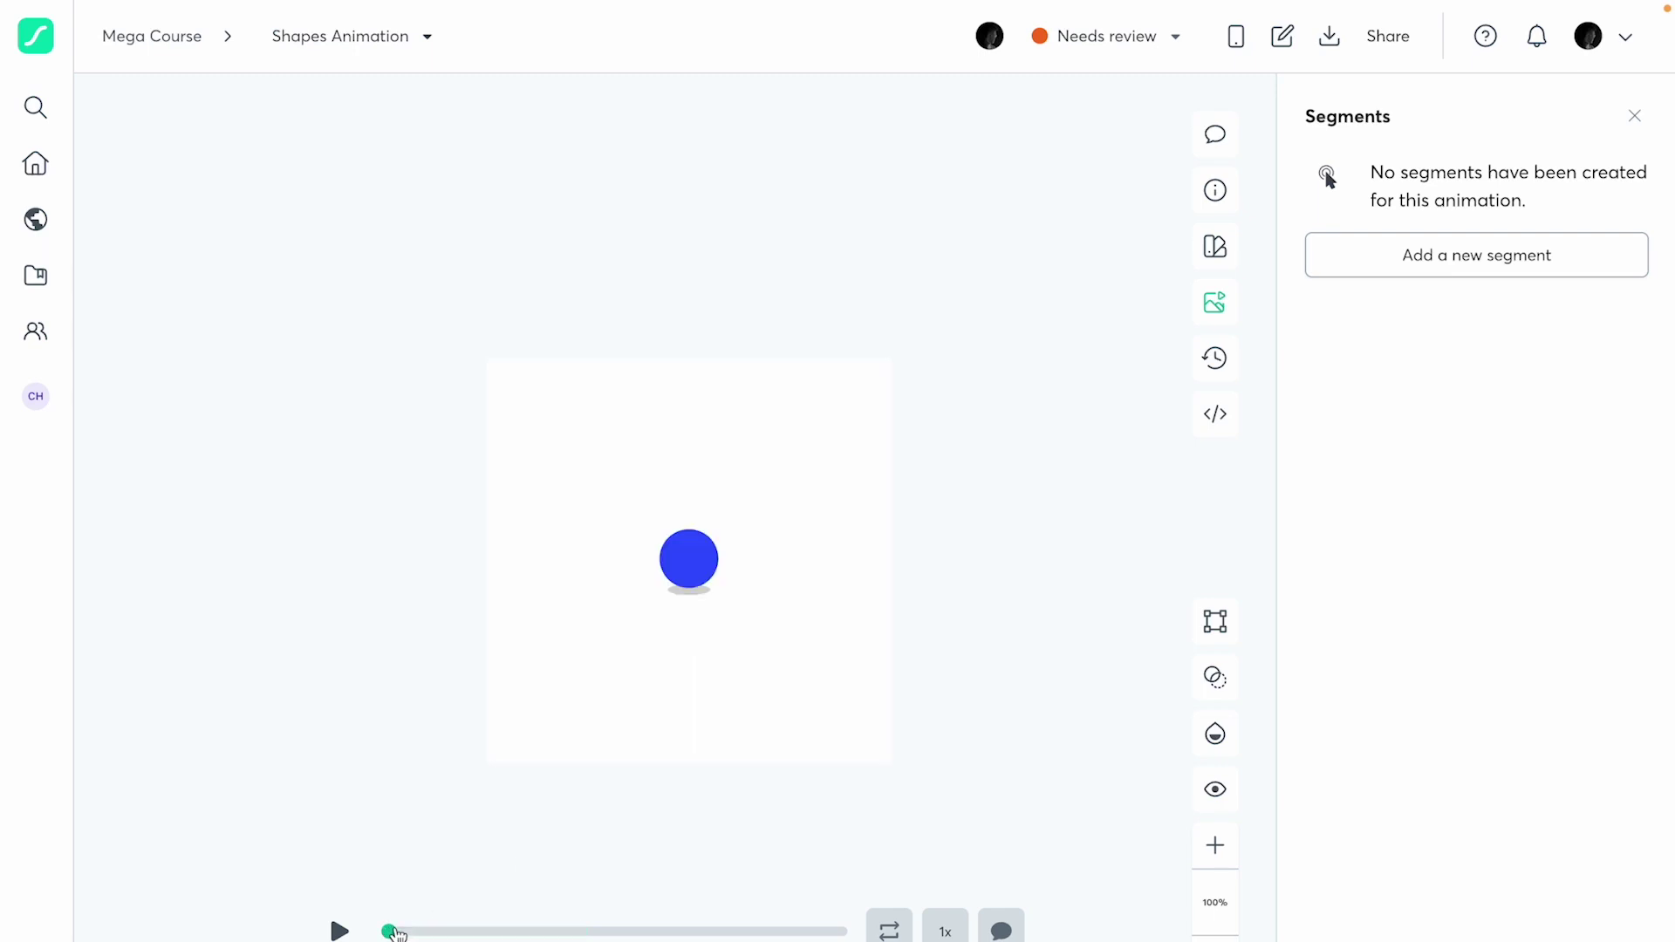
{"action": "left_click_drag", "start_coordinate": [395, 933], "coordinate": [397, 934]}
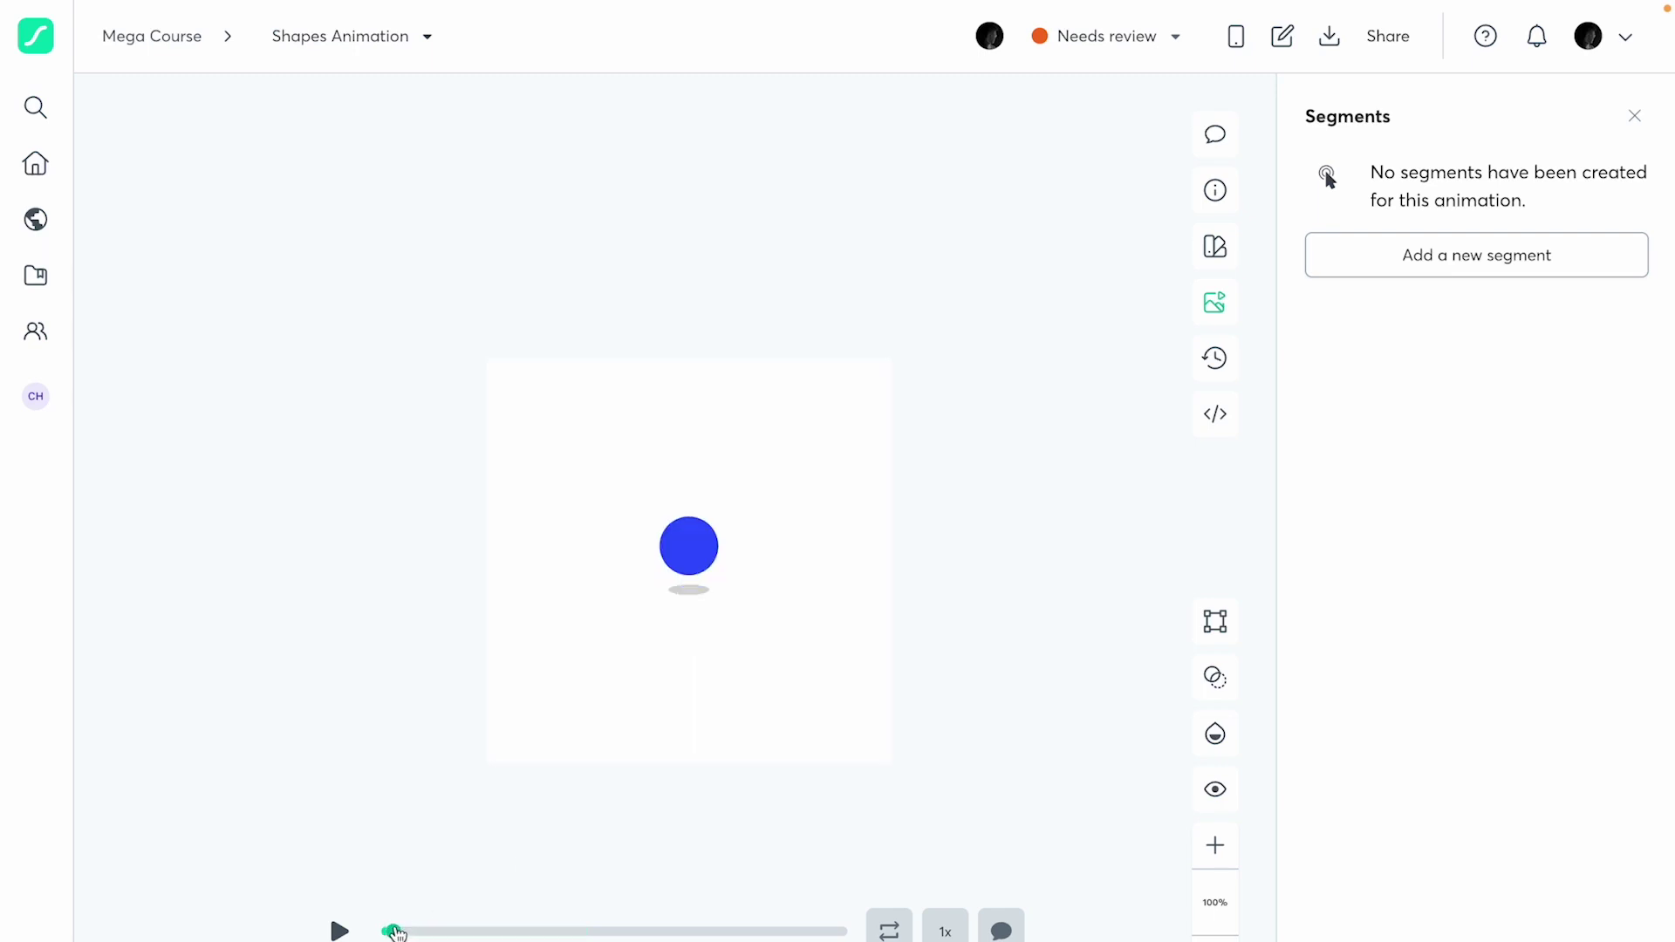
{"action": "left_click_drag", "start_coordinate": [392, 932], "coordinate": [507, 934]}
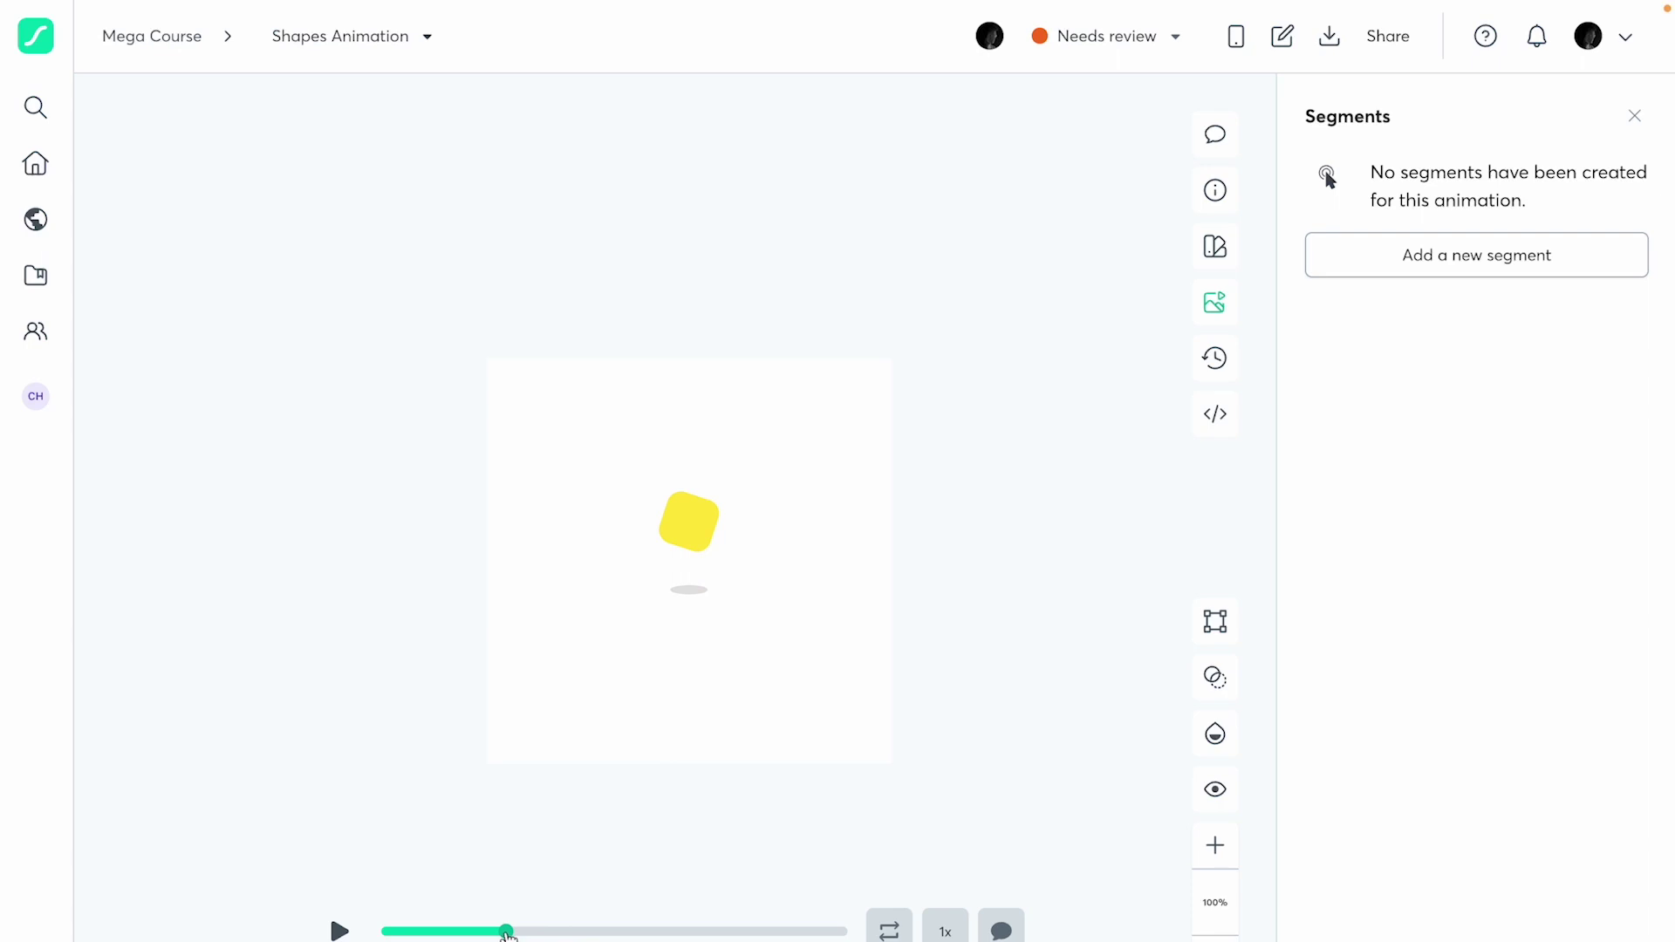
{"action": "left_click_drag", "start_coordinate": [509, 934], "coordinate": [557, 935]}
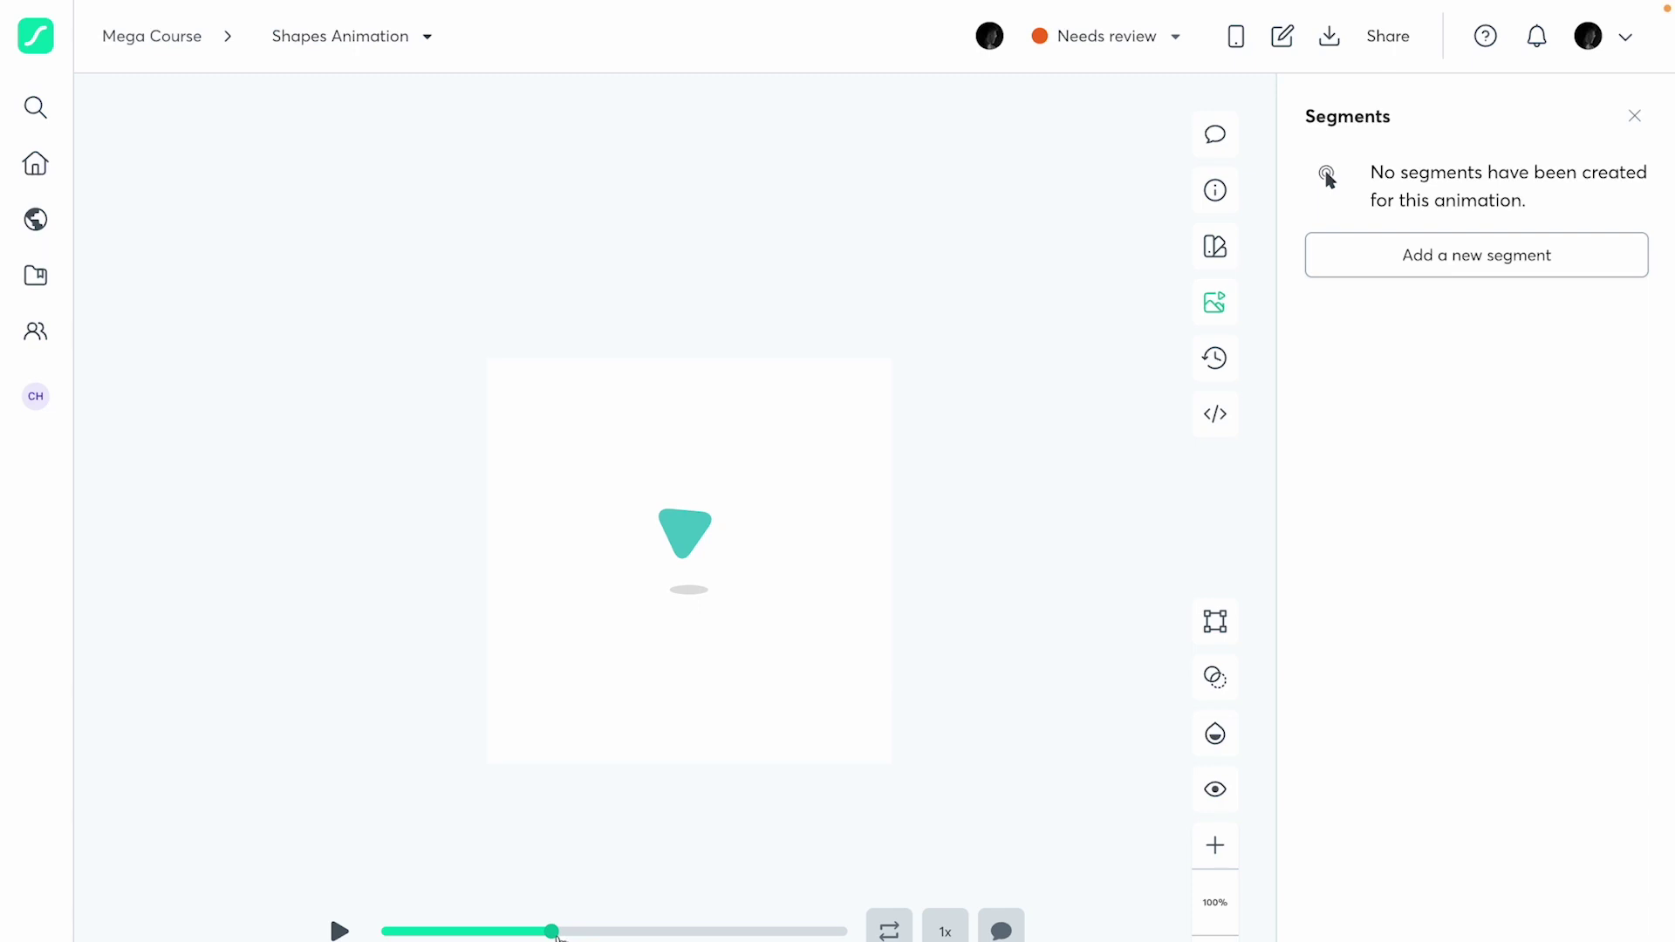
{"action": "left_click_drag", "start_coordinate": [558, 935], "coordinate": [754, 930]}
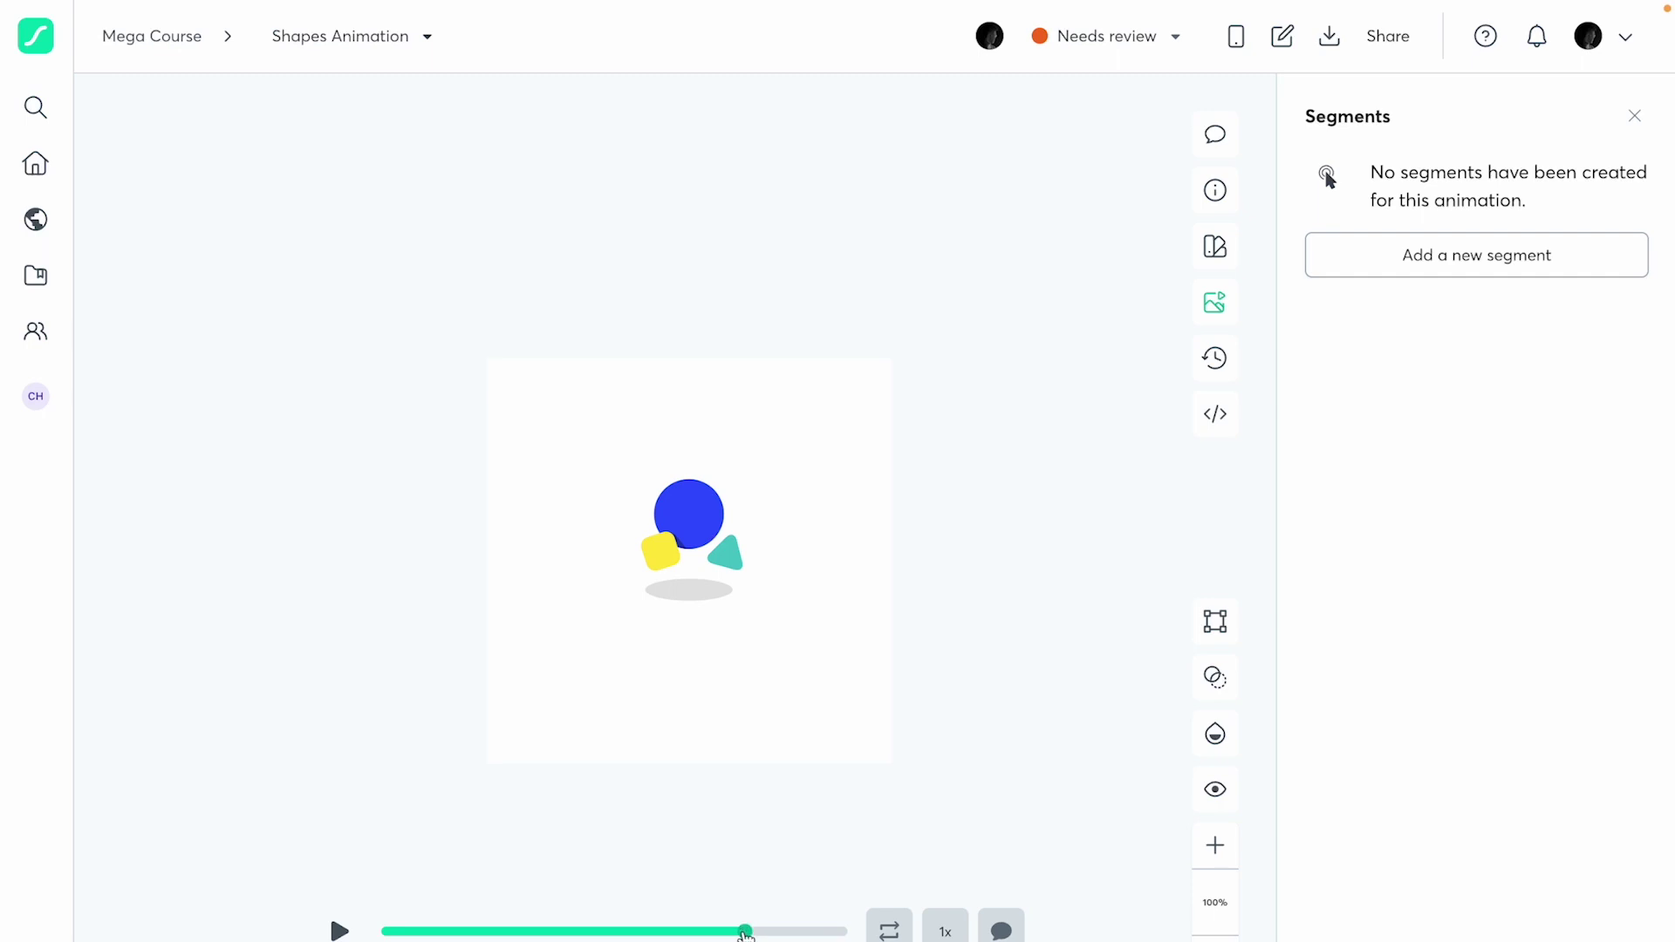
Add a new segment to the animation and name it Fetching Data.
{"action": "left_click", "coordinate": [1428, 273]}
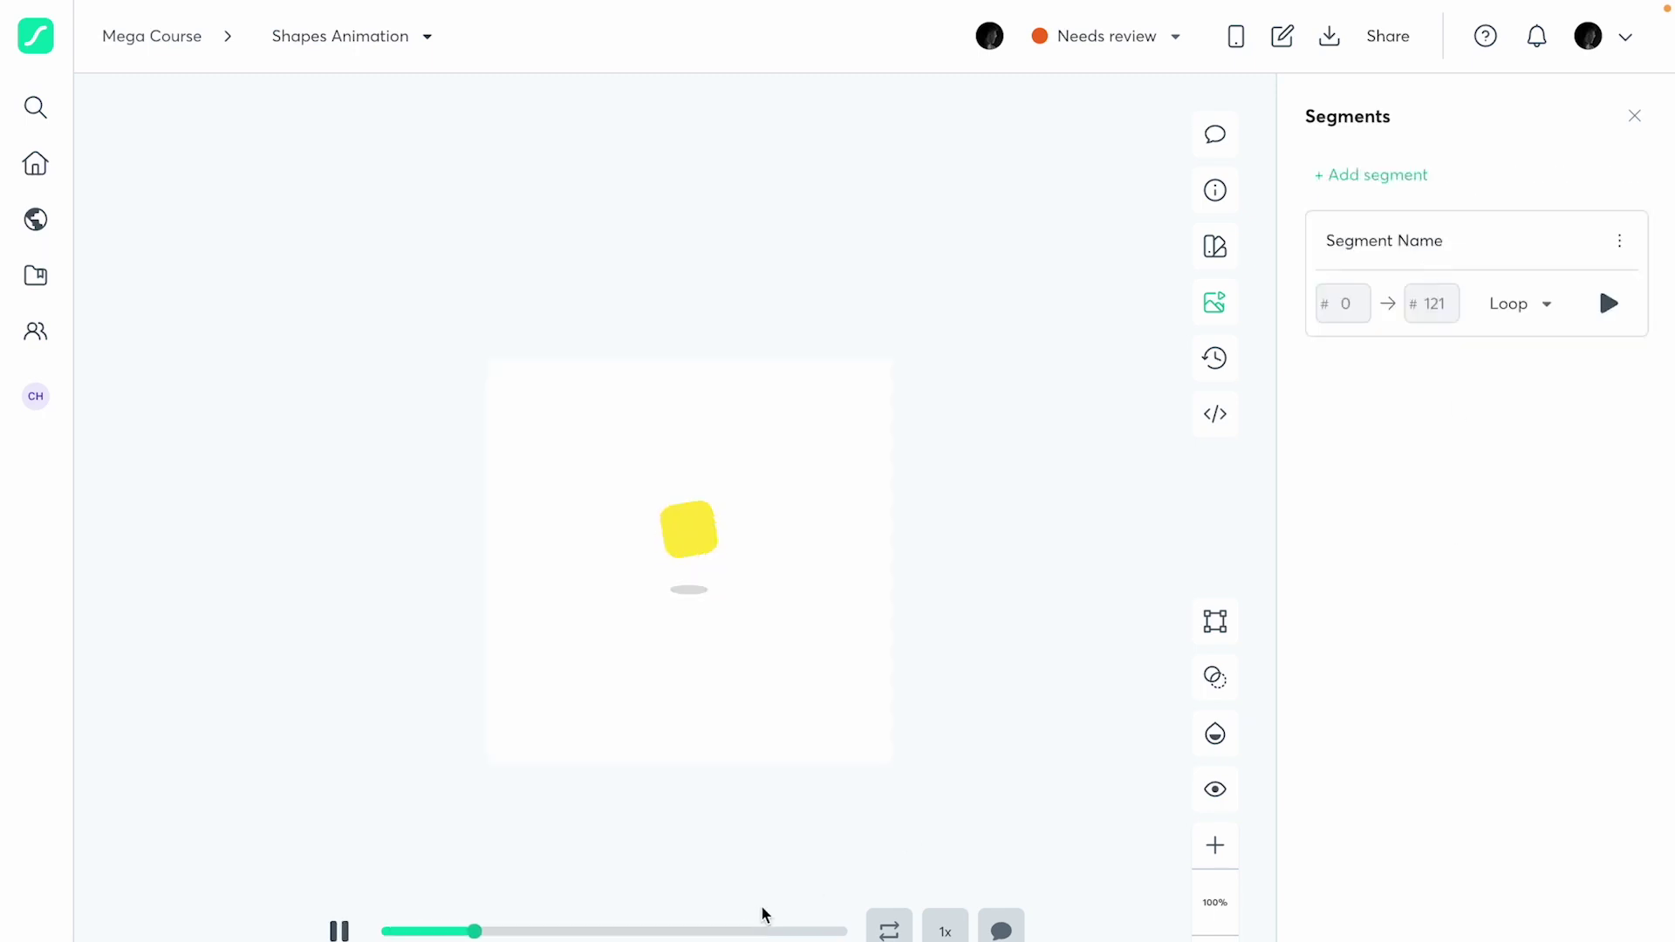
{"action": "left_click", "coordinate": [349, 931]}
{"action": "left_click_drag", "start_coordinate": [384, 931], "coordinate": [617, 934]}
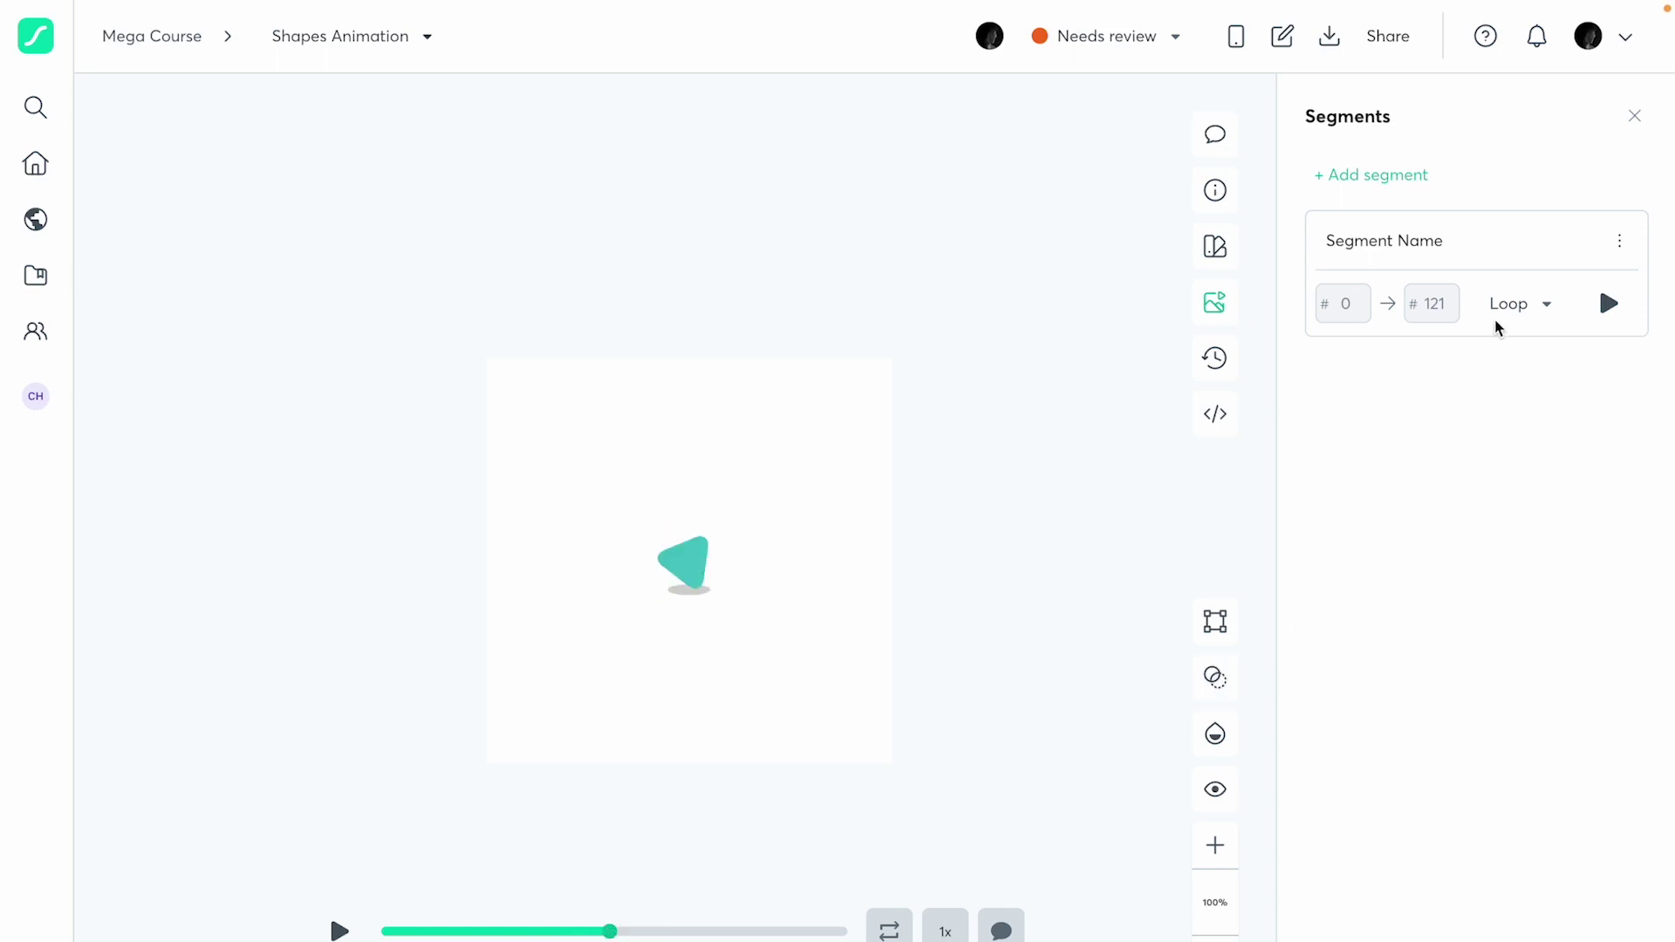
{"action": "left_click", "coordinate": [1456, 242]}
{"action": "type", "text": "Lopp"}
{"action": "key", "text": "BackSpace"}
{"action": "key", "text": "BackSpace"}
{"action": "key", "text": "BackSpace"}
{"action": "type", "text": "Fet"}
{"action": "key", "text": "BackSpace"}
{"action": "key", "text": "BackSpace"}
{"action": "key", "text": "BackSpace"}
{"action": "key", "text": "BackSpace"}
{"action": "type", "text": "Fetching Data"}
Set the Fetching Data segment's end frame to 60, preview it looping and pause the playback.
{"action": "double_click", "coordinate": [1446, 307]}
{"action": "type", "text": "60"}
{"action": "left_click", "coordinate": [1469, 410]}
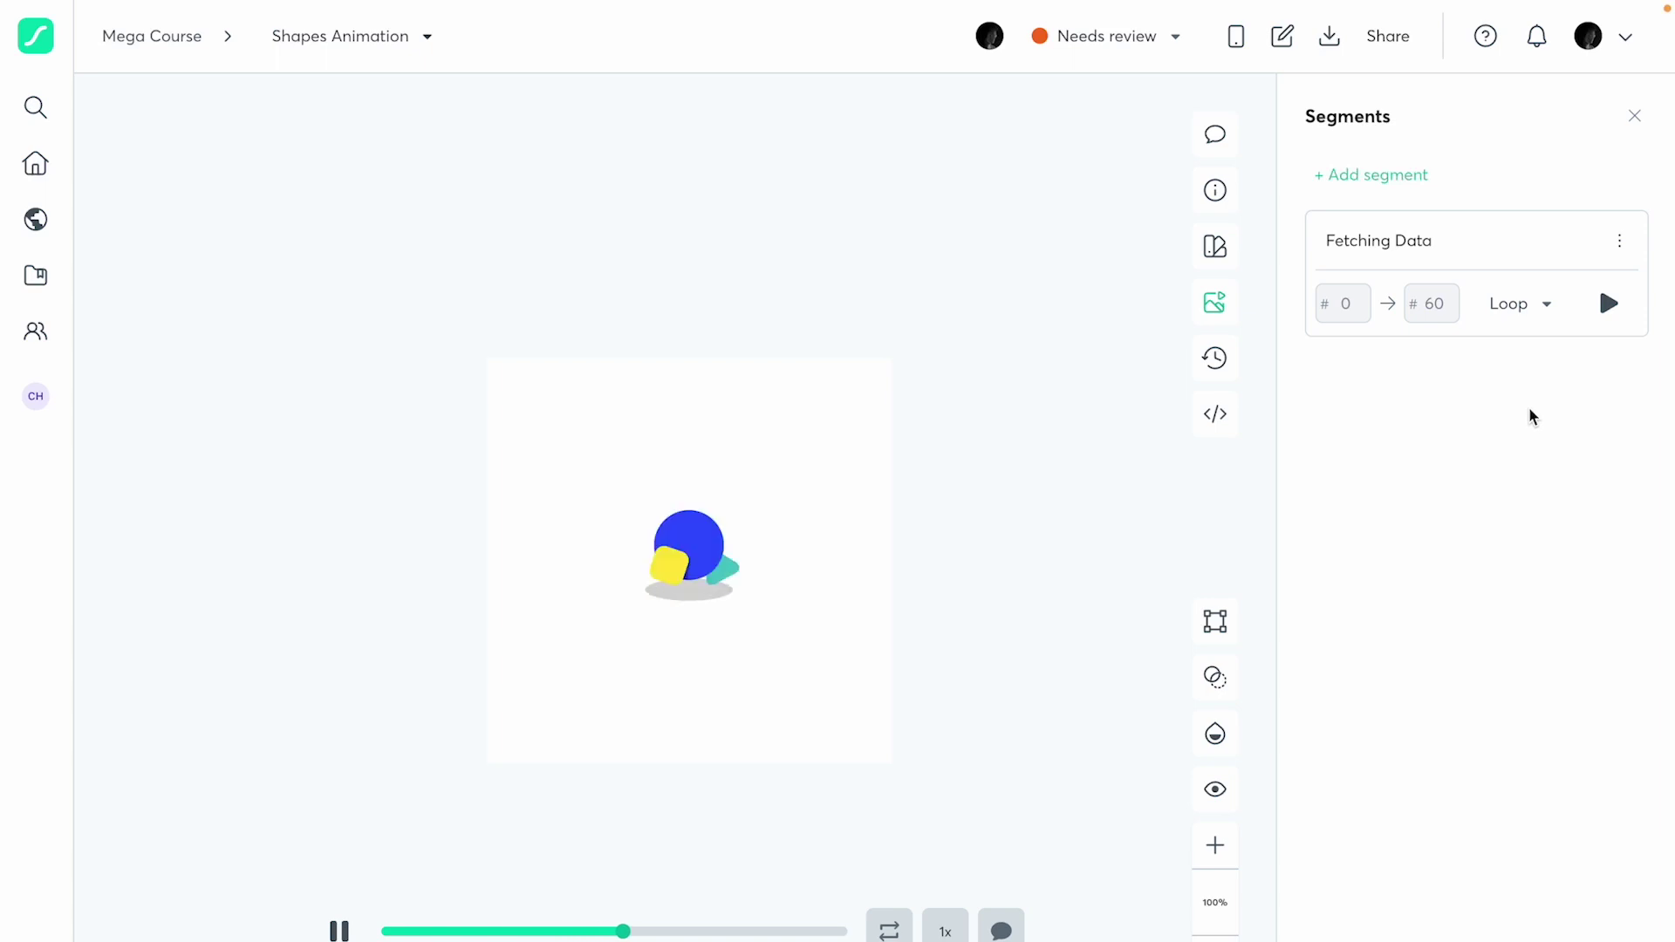
{"action": "left_click", "coordinate": [1607, 304]}
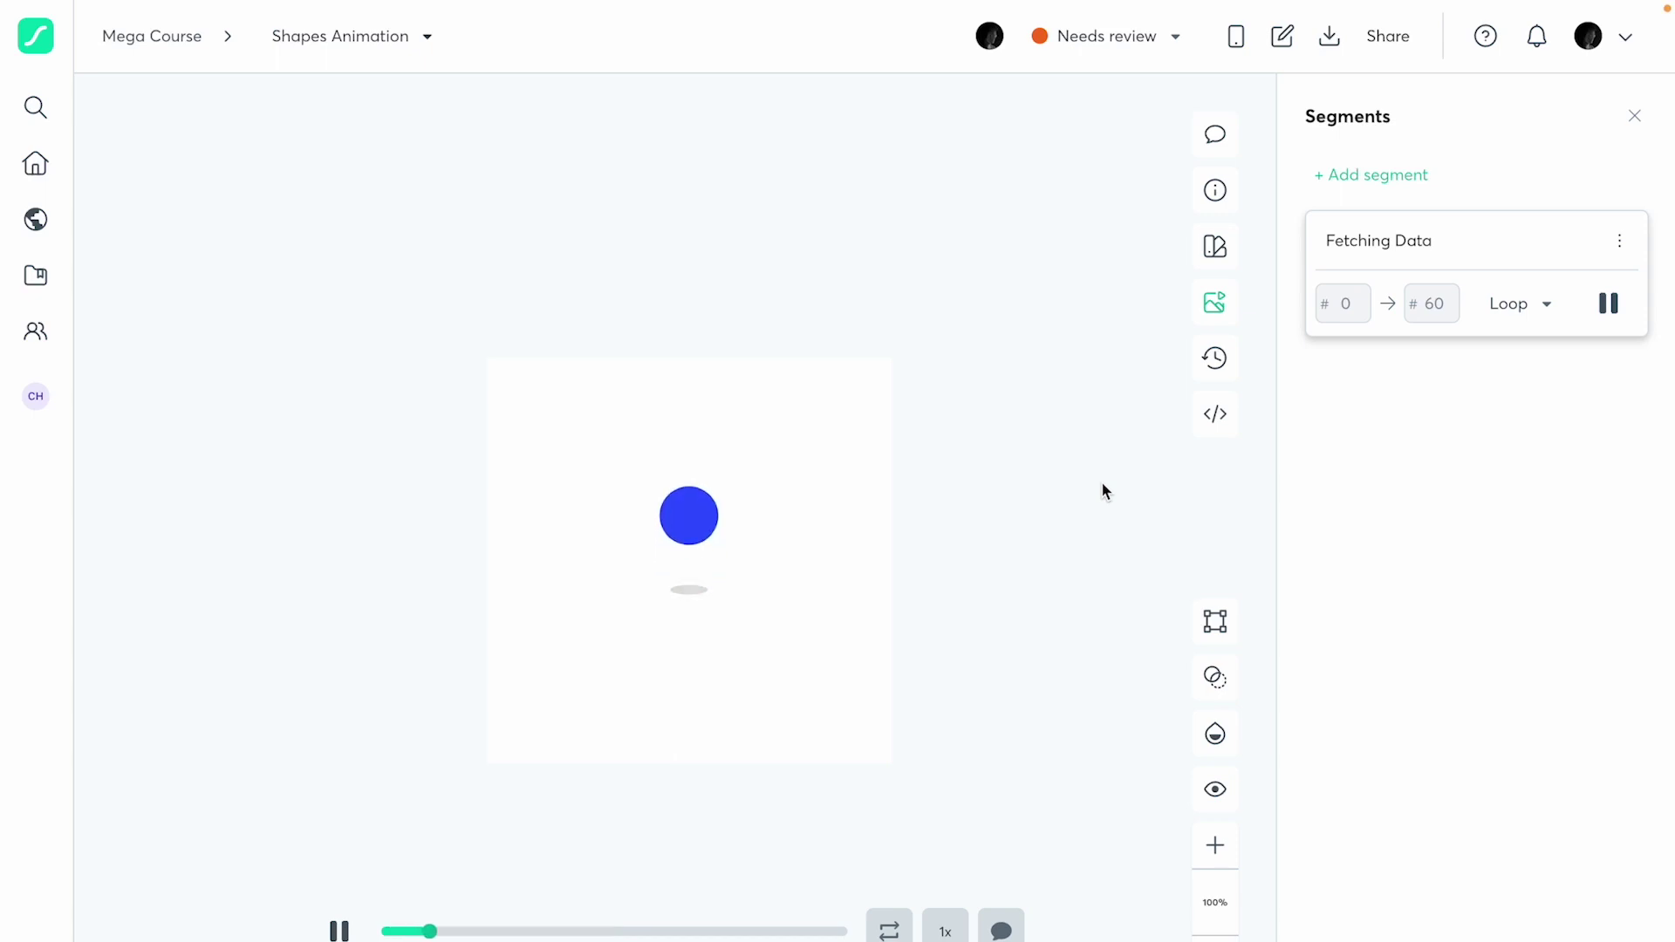
{"action": "left_click", "coordinate": [339, 930]}
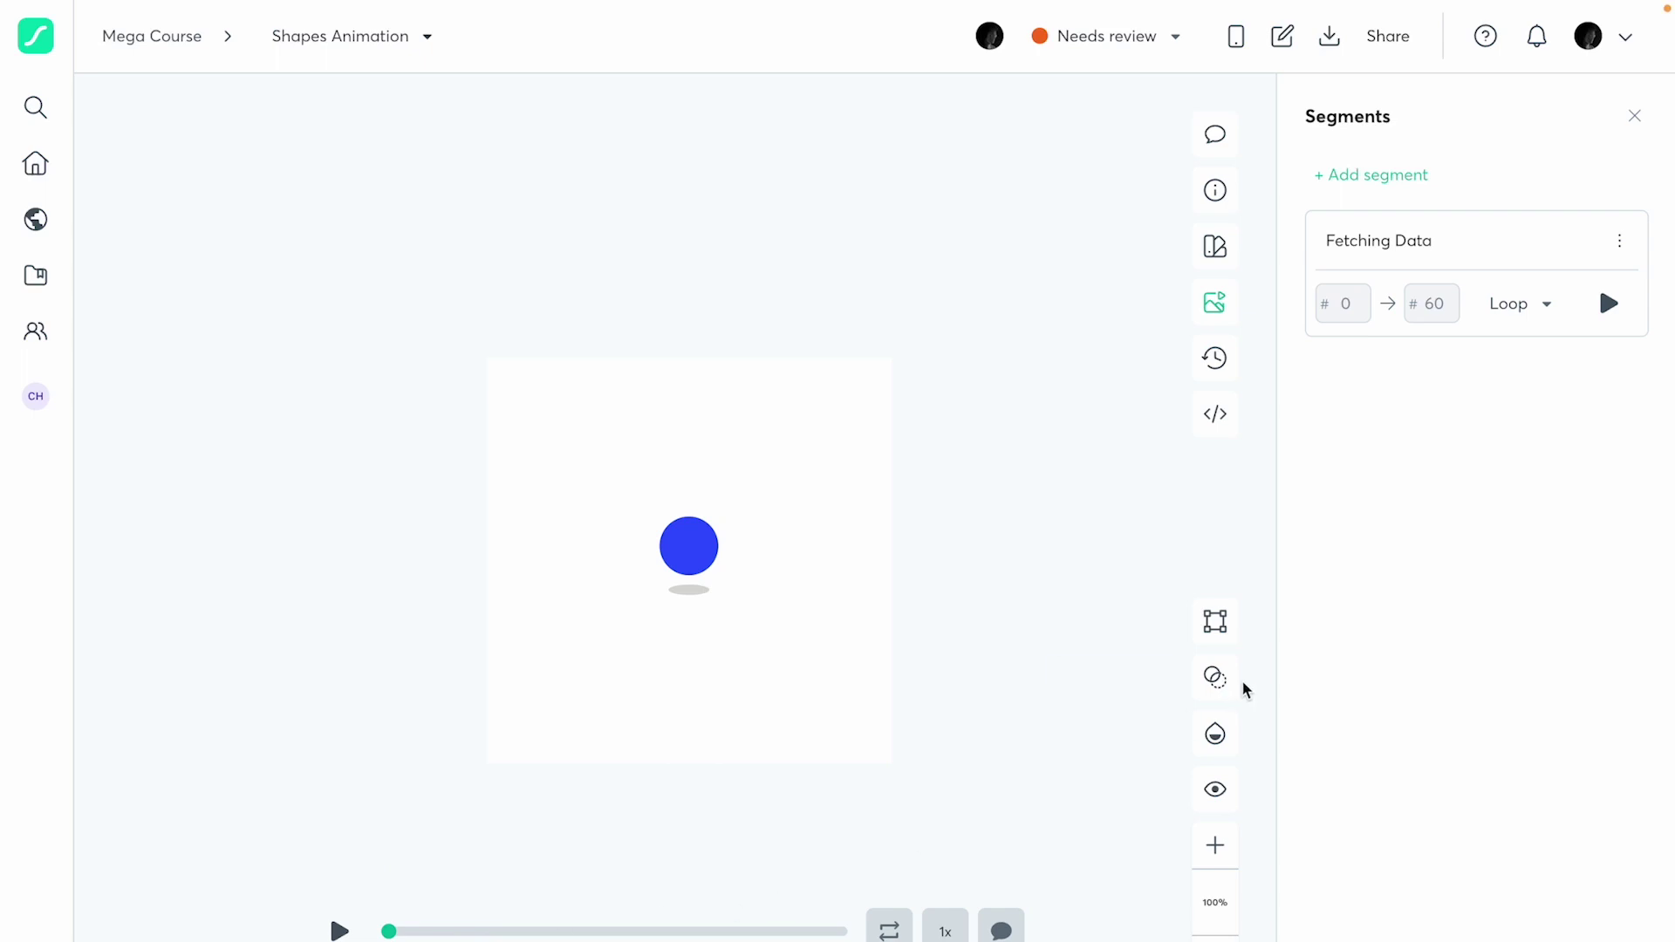
Add a second segment and name it Data Fetched.
{"action": "left_click", "coordinate": [1357, 179]}
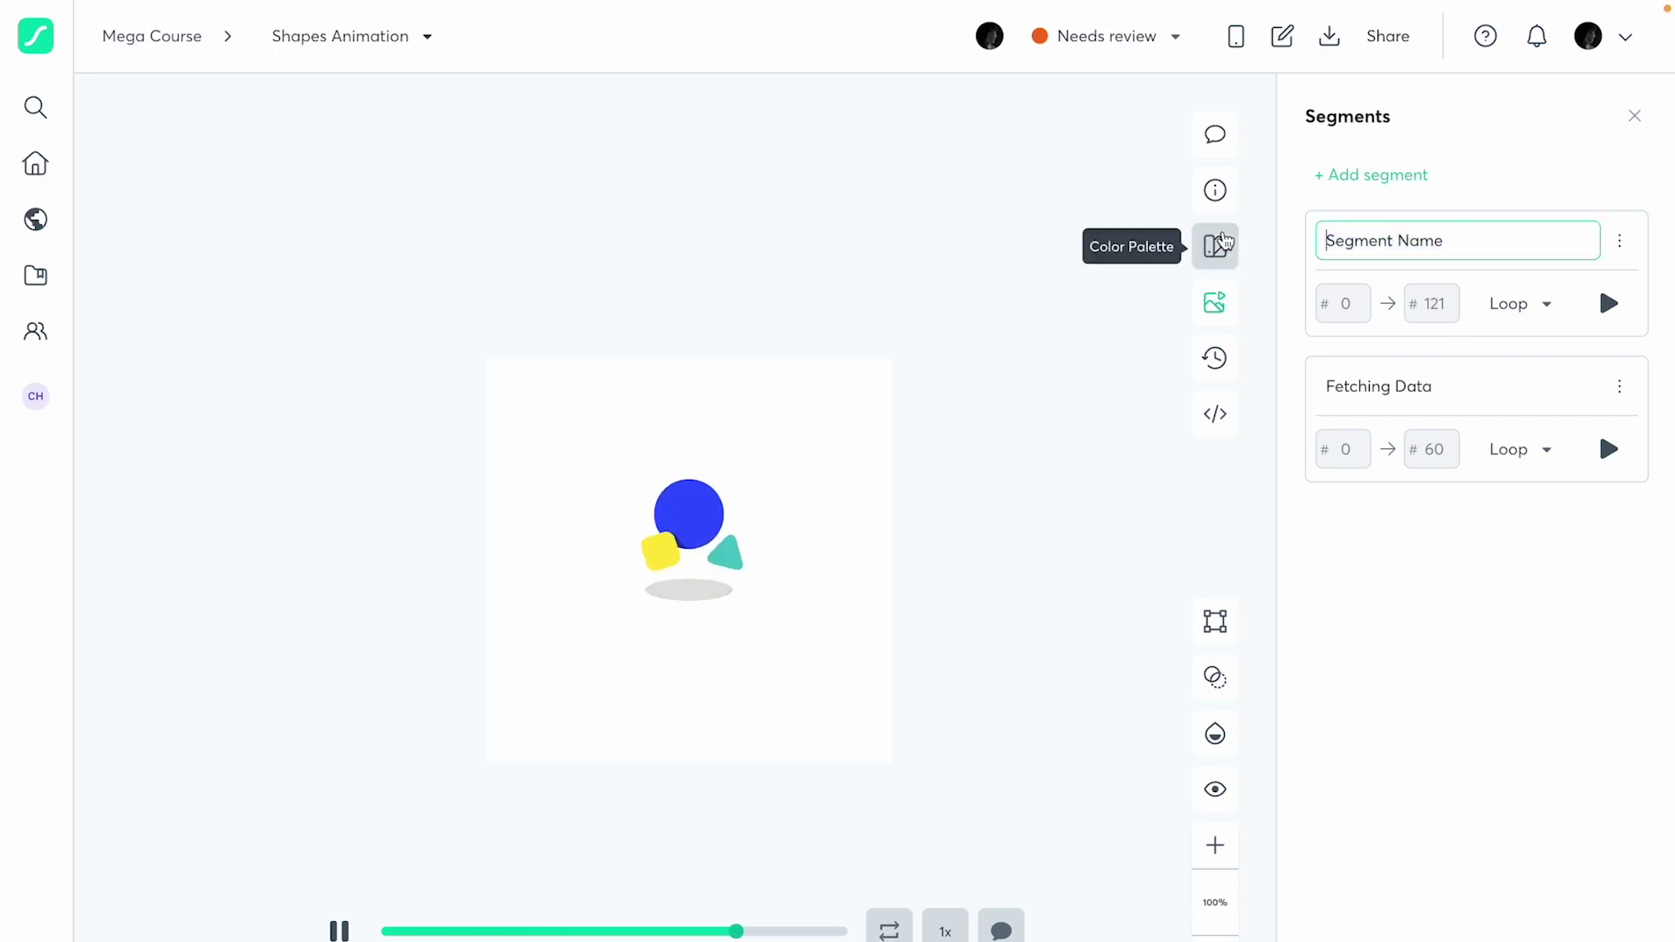
{"action": "left_click", "coordinate": [1391, 239]}
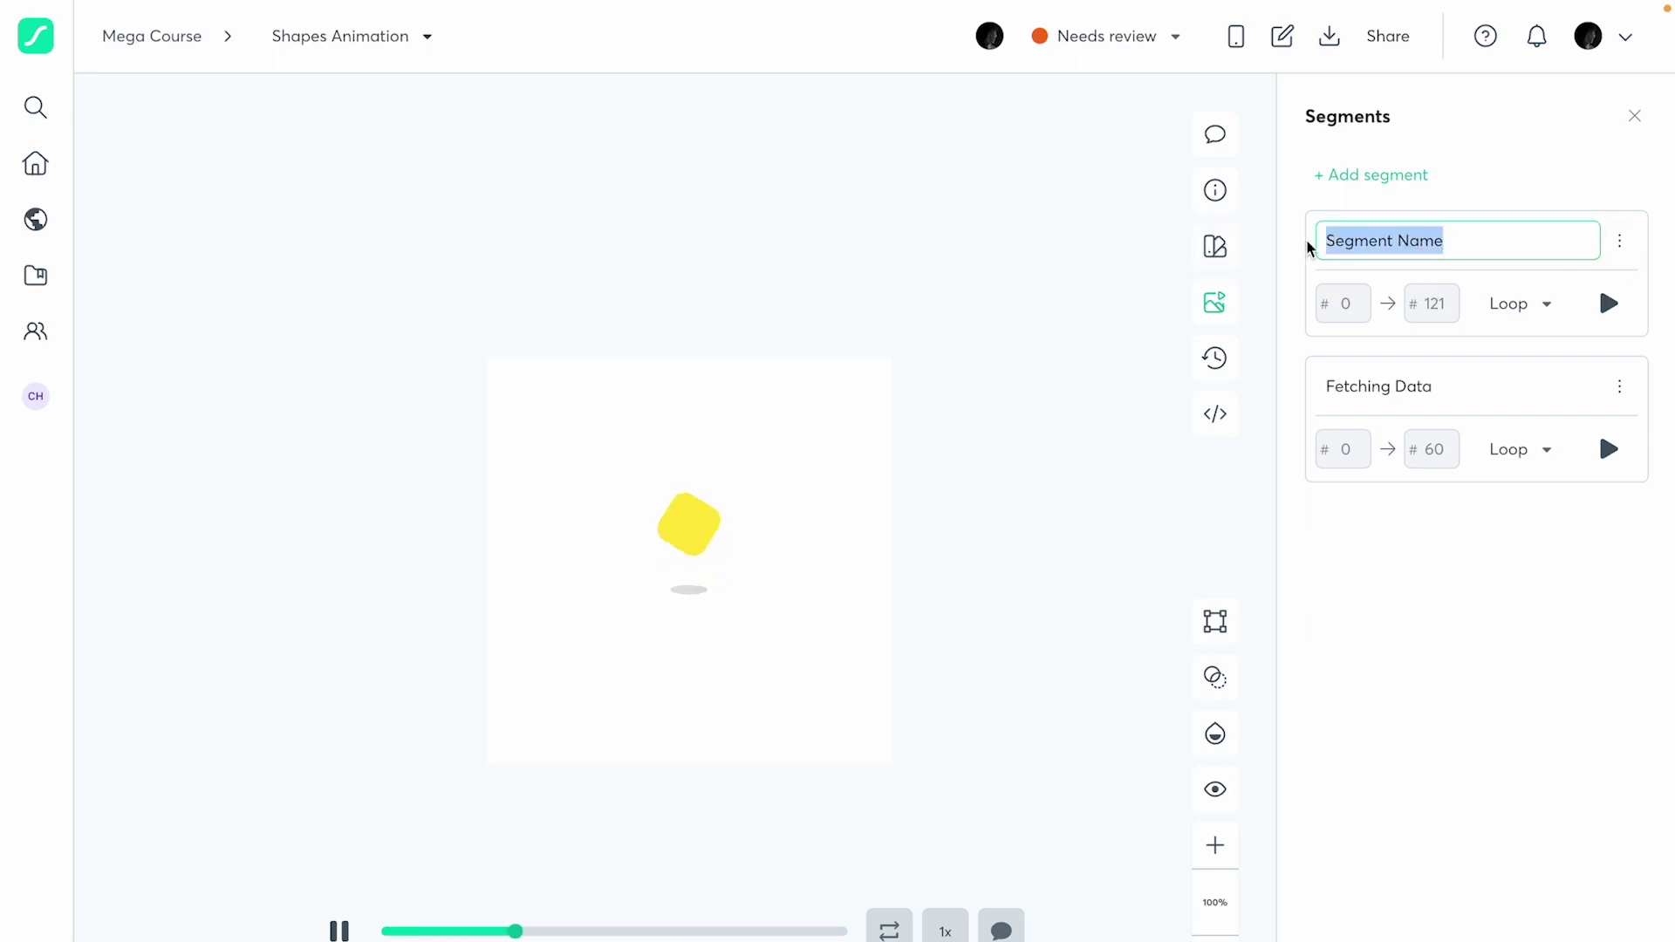
{"action": "left_click", "coordinate": [1410, 599]}
{"action": "left_click_drag", "start_coordinate": [1643, 226], "coordinate": [1615, 539]}
{"action": "left_click", "coordinate": [1615, 538]}
{"action": "left_click", "coordinate": [1621, 238]}
{"action": "left_click", "coordinate": [1549, 506]}
{"action": "left_click", "coordinate": [1507, 243]}
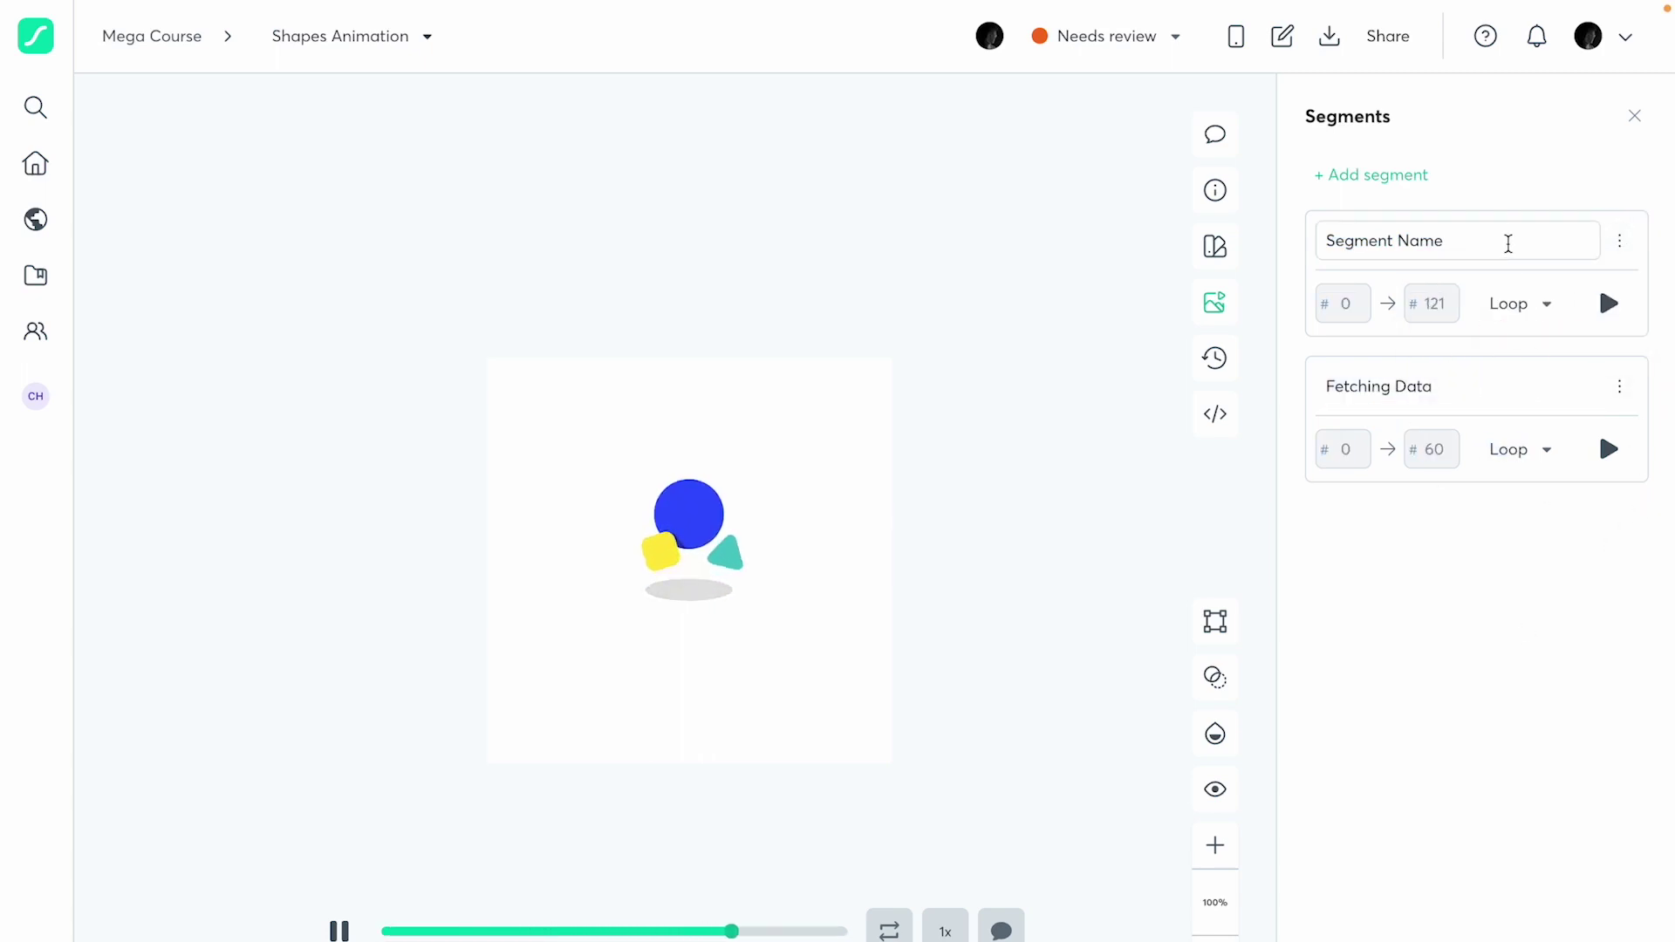
{"action": "double_click", "coordinate": [1473, 238]}
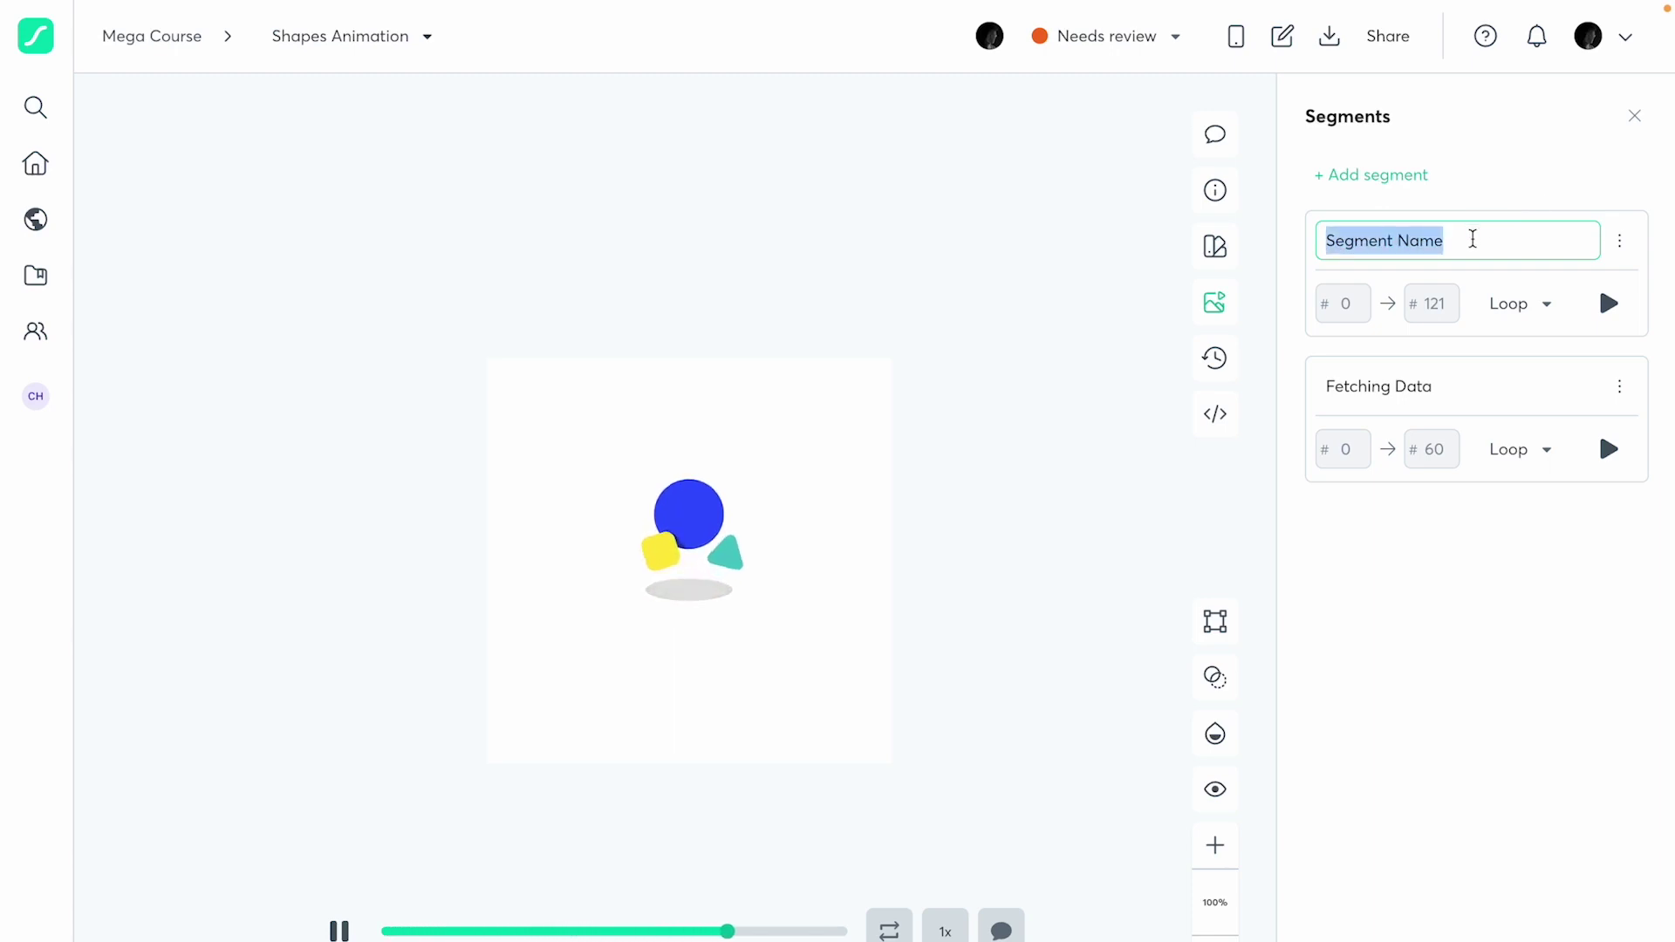
{"action": "type", "text": "Data Fetched"}
Set the Data Fetched segment to start at frame 60 and play once, preview it and close the segments.
{"action": "left_click", "coordinate": [1368, 313]}
{"action": "key", "text": "BackSpace"}
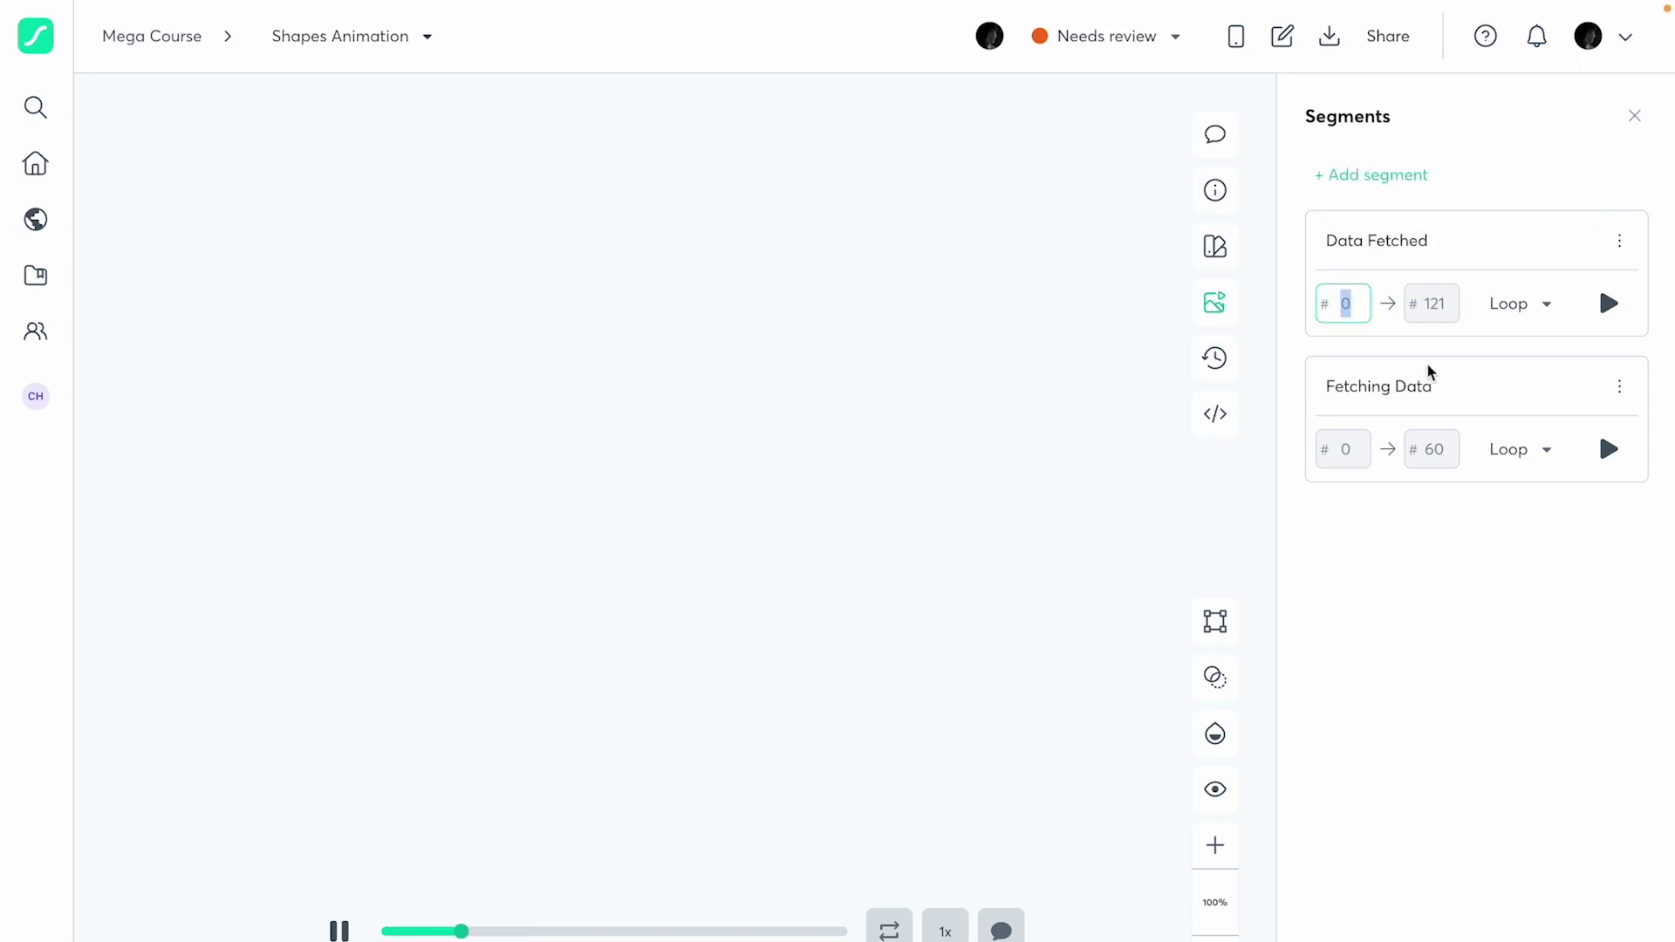
{"action": "type", "text": "60"}
{"action": "left_click", "coordinate": [1527, 304]}
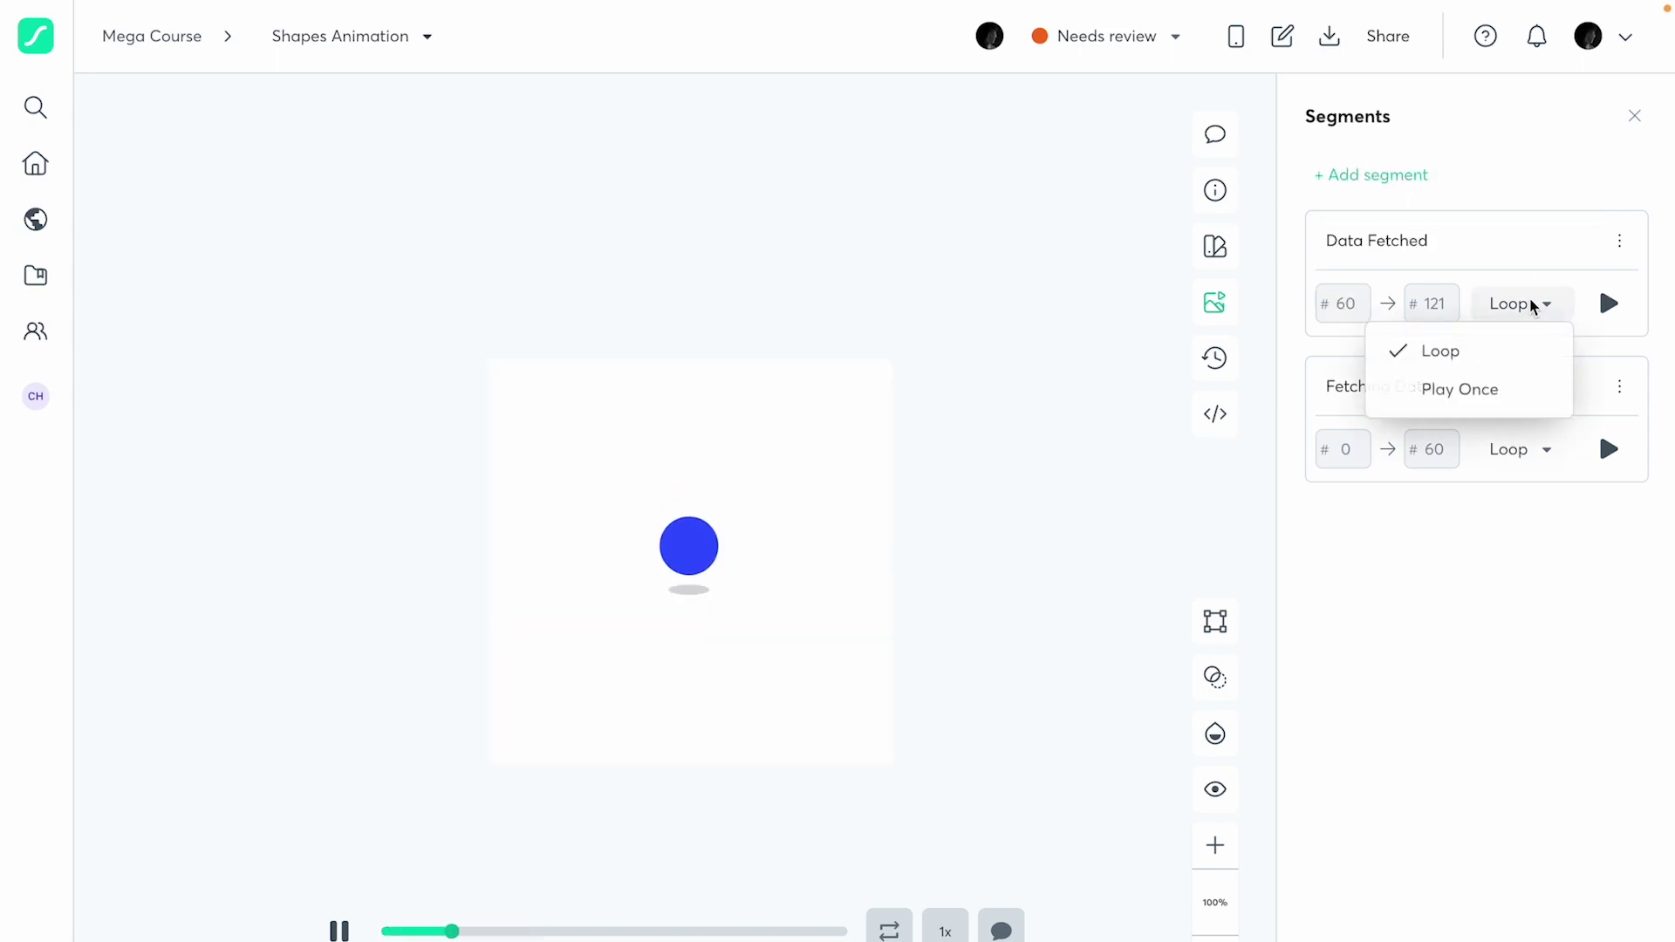
{"action": "left_click", "coordinate": [1485, 385]}
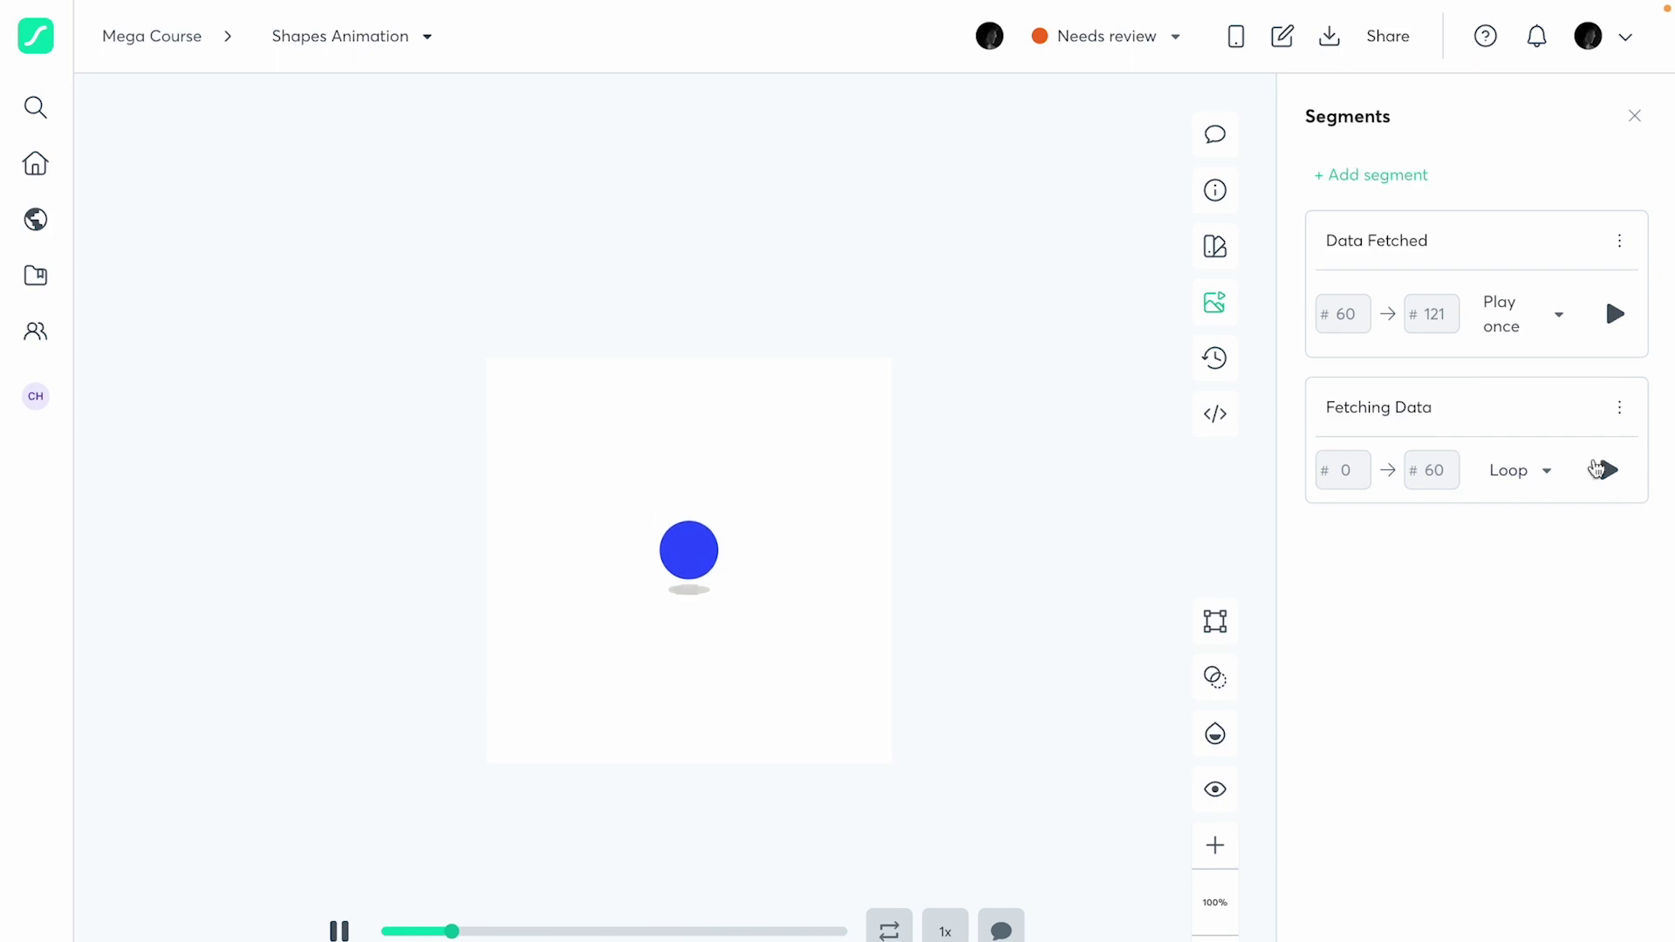
{"action": "left_click", "coordinate": [1615, 314]}
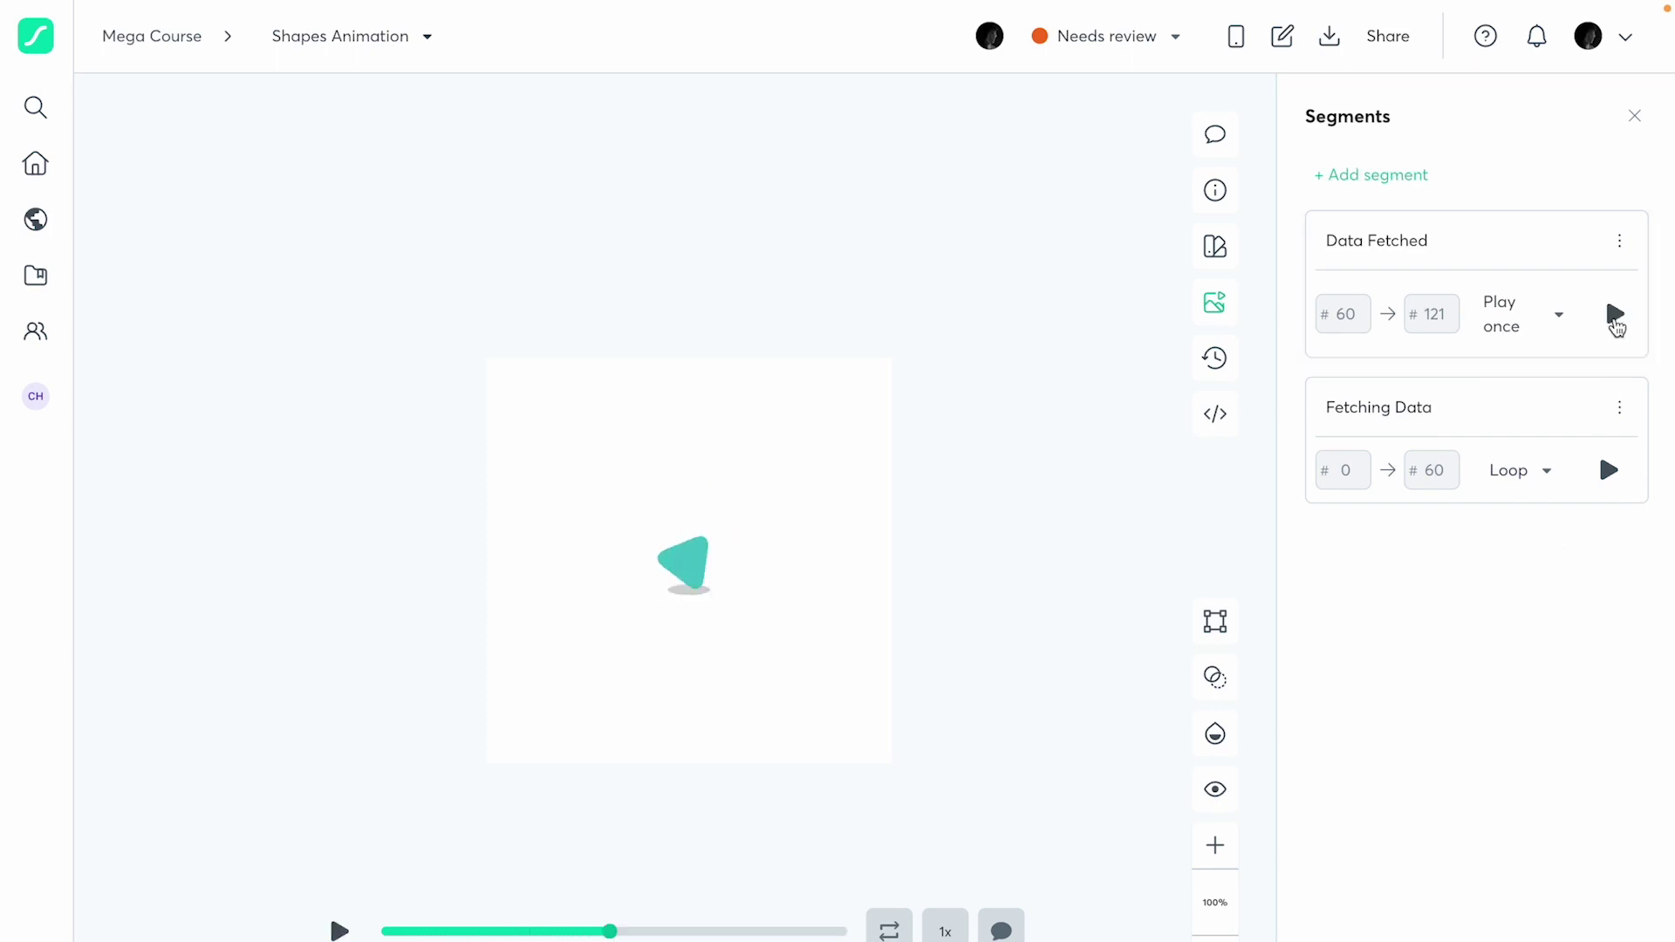
{"action": "left_click", "coordinate": [1615, 315]}
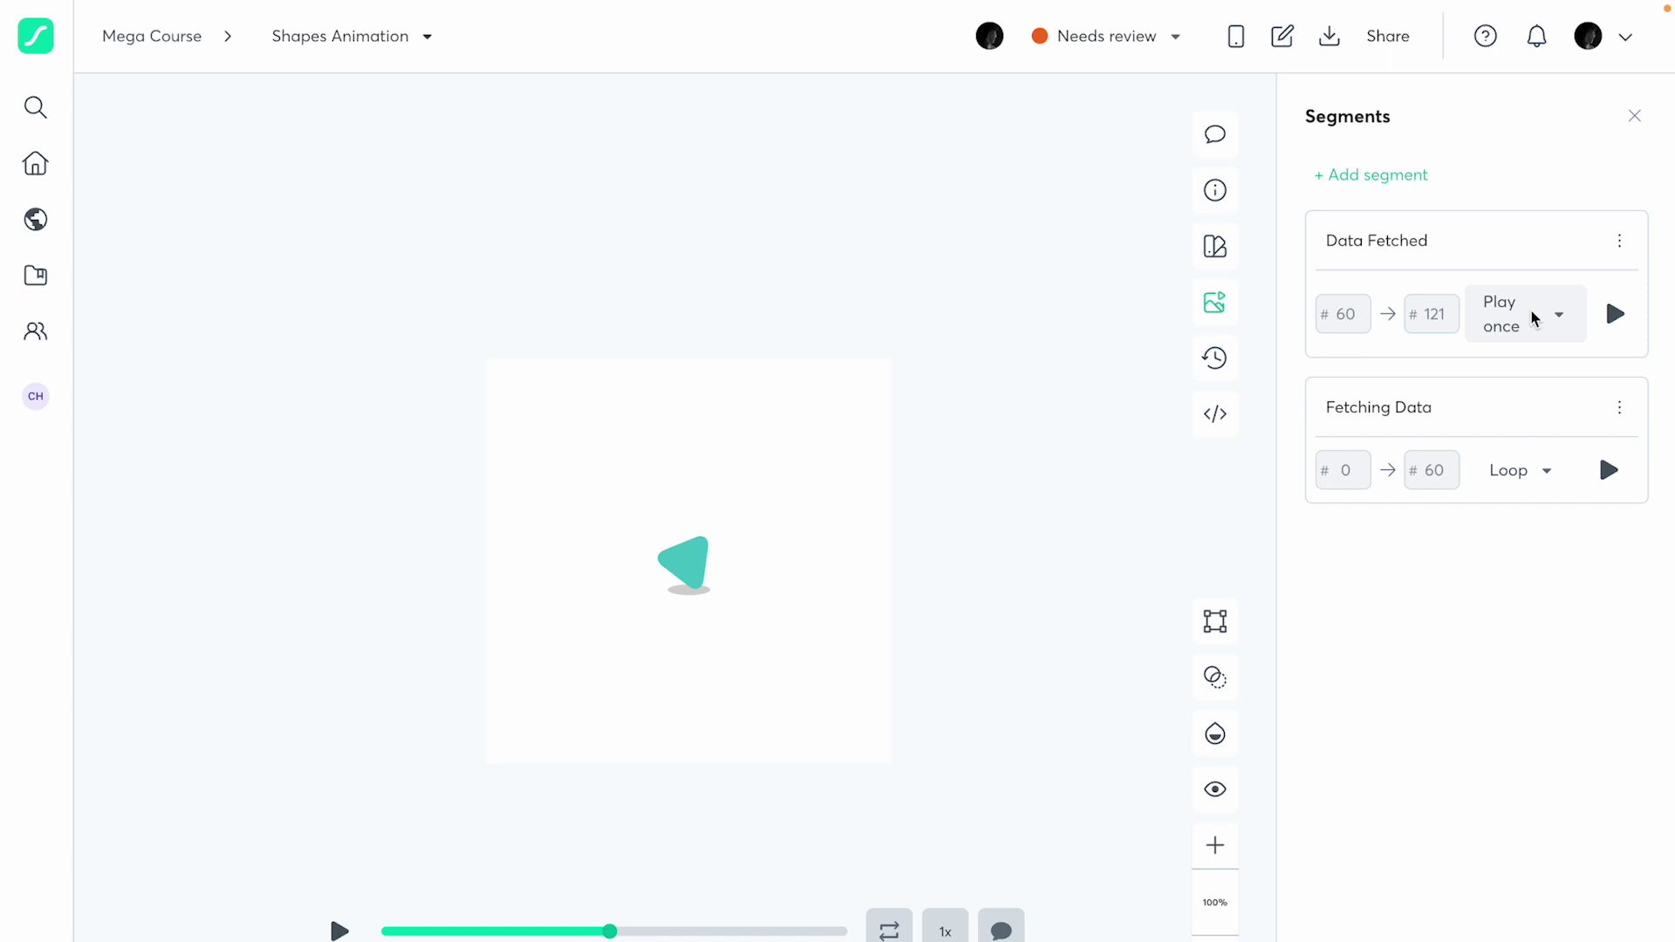
{"action": "left_click", "coordinate": [1634, 117]}
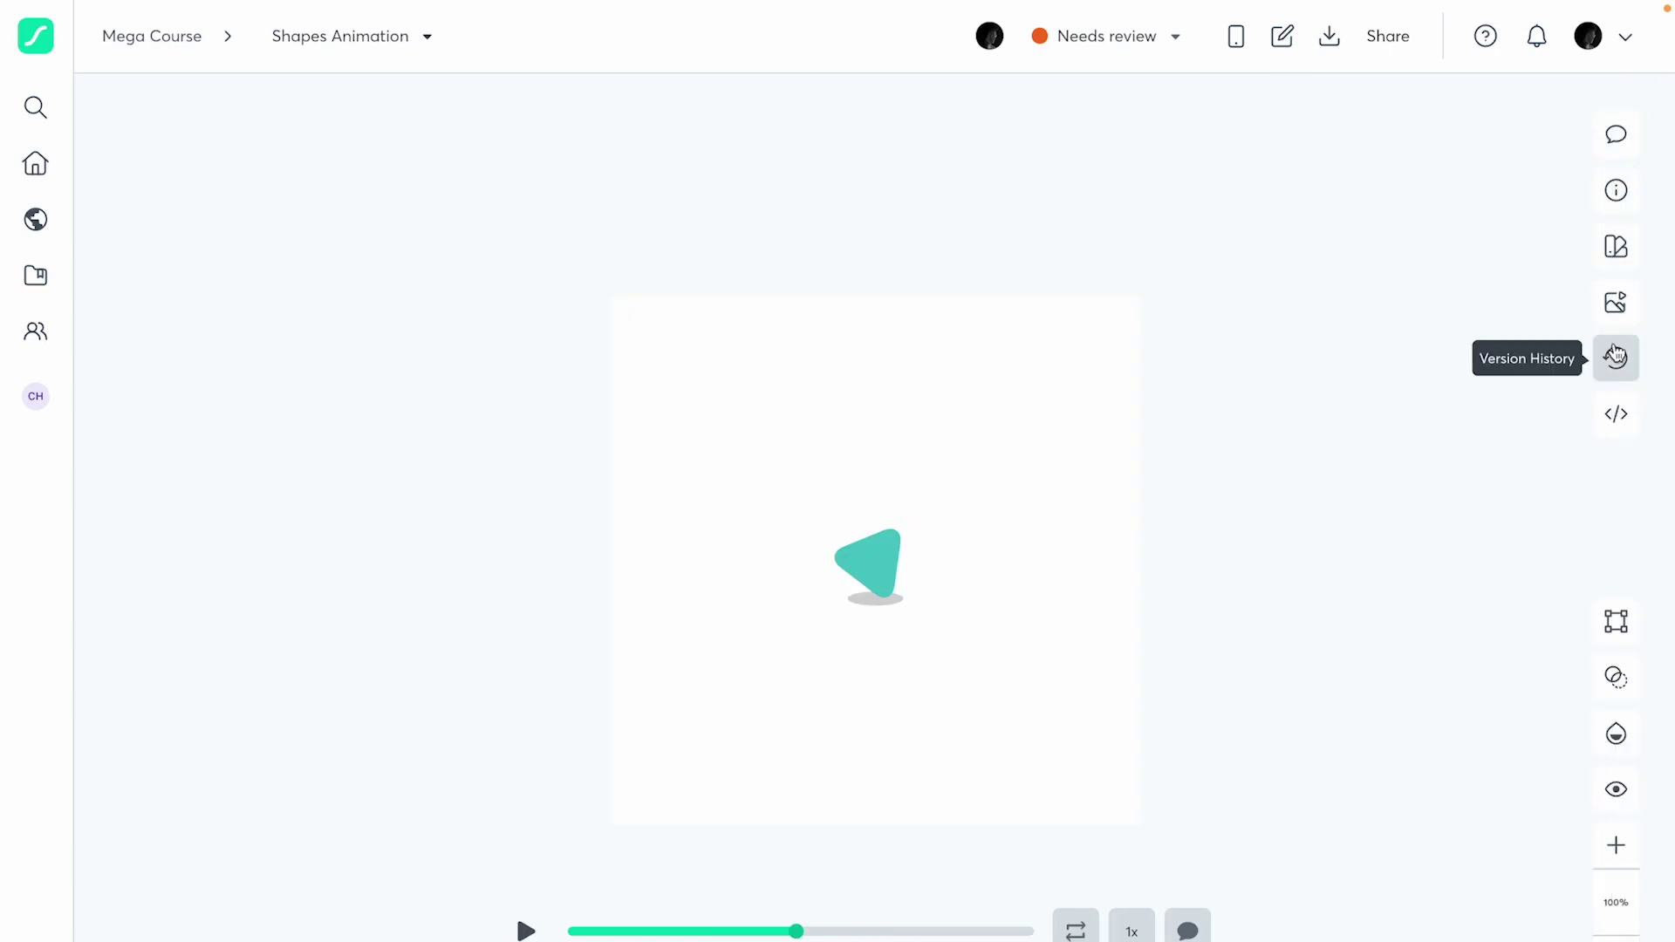
Examine the animation's version history and the options available for version v3, without changing anything.
{"action": "left_click", "coordinate": [1619, 358]}
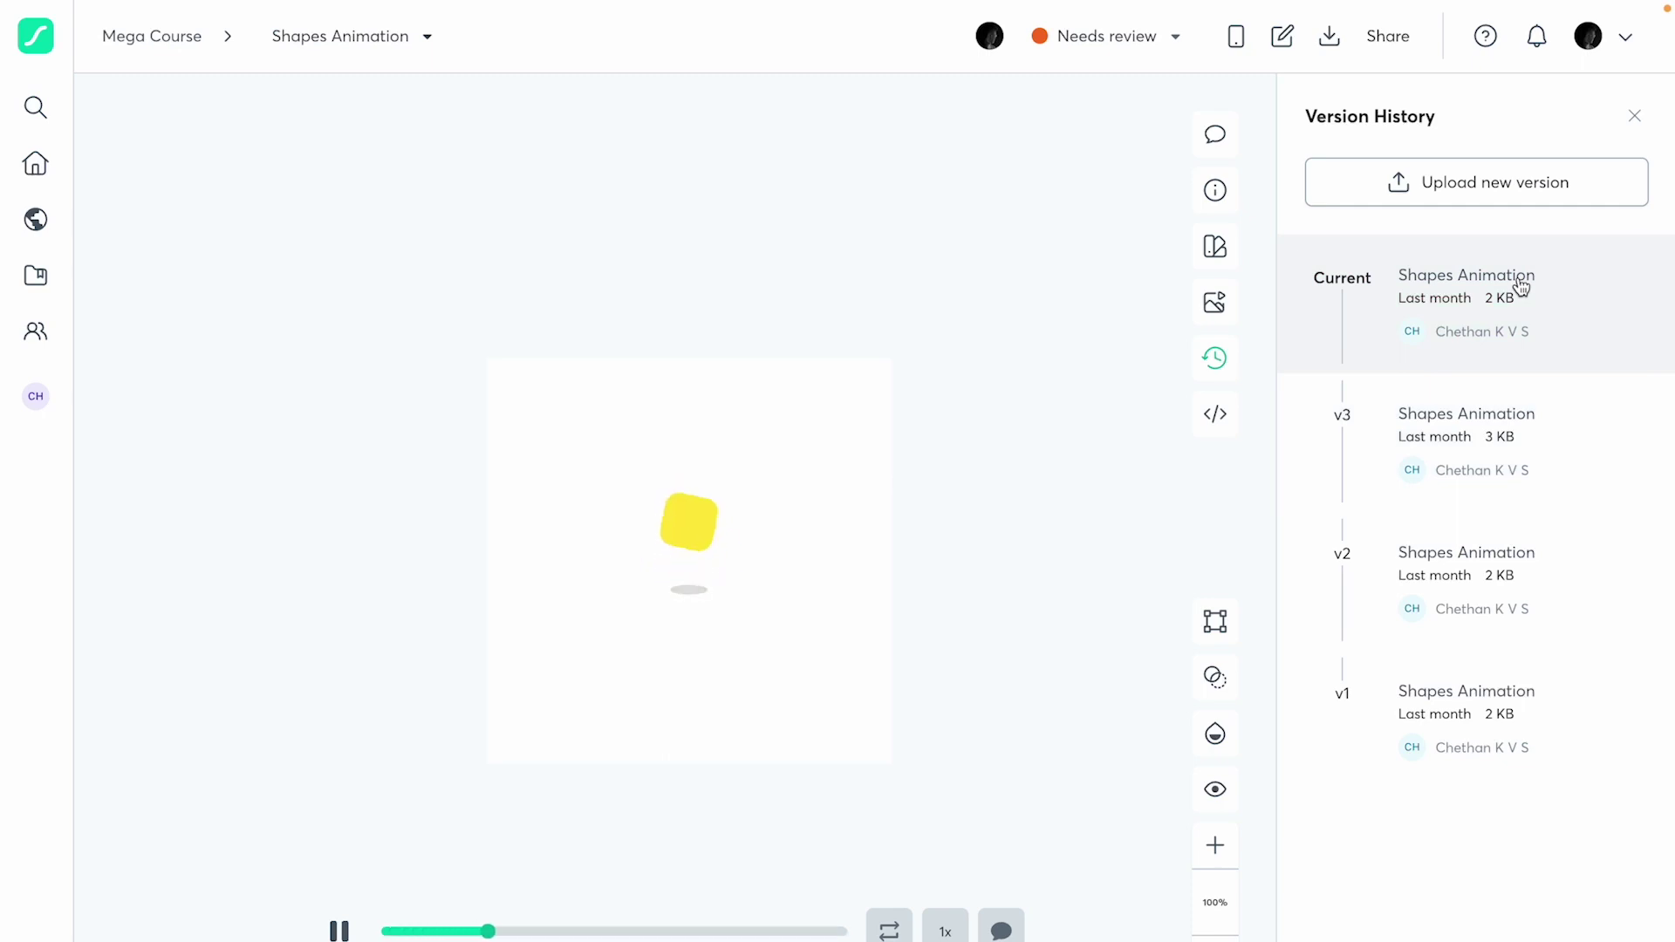
{"action": "left_click", "coordinate": [1643, 419]}
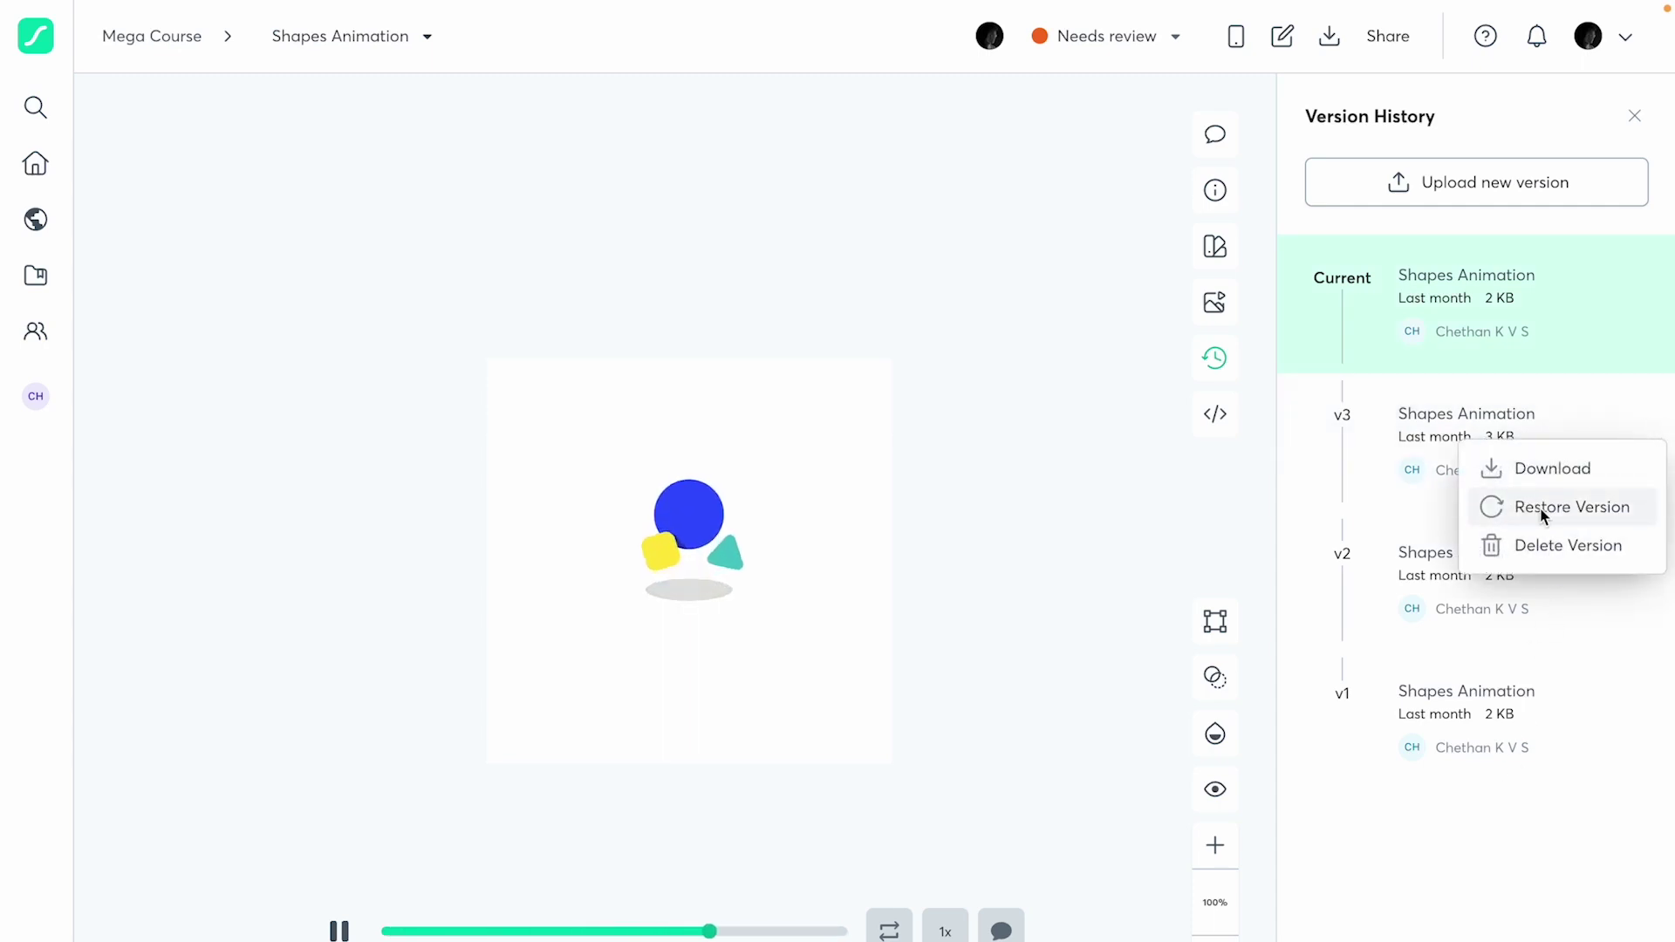
{"action": "left_click", "coordinate": [1387, 907]}
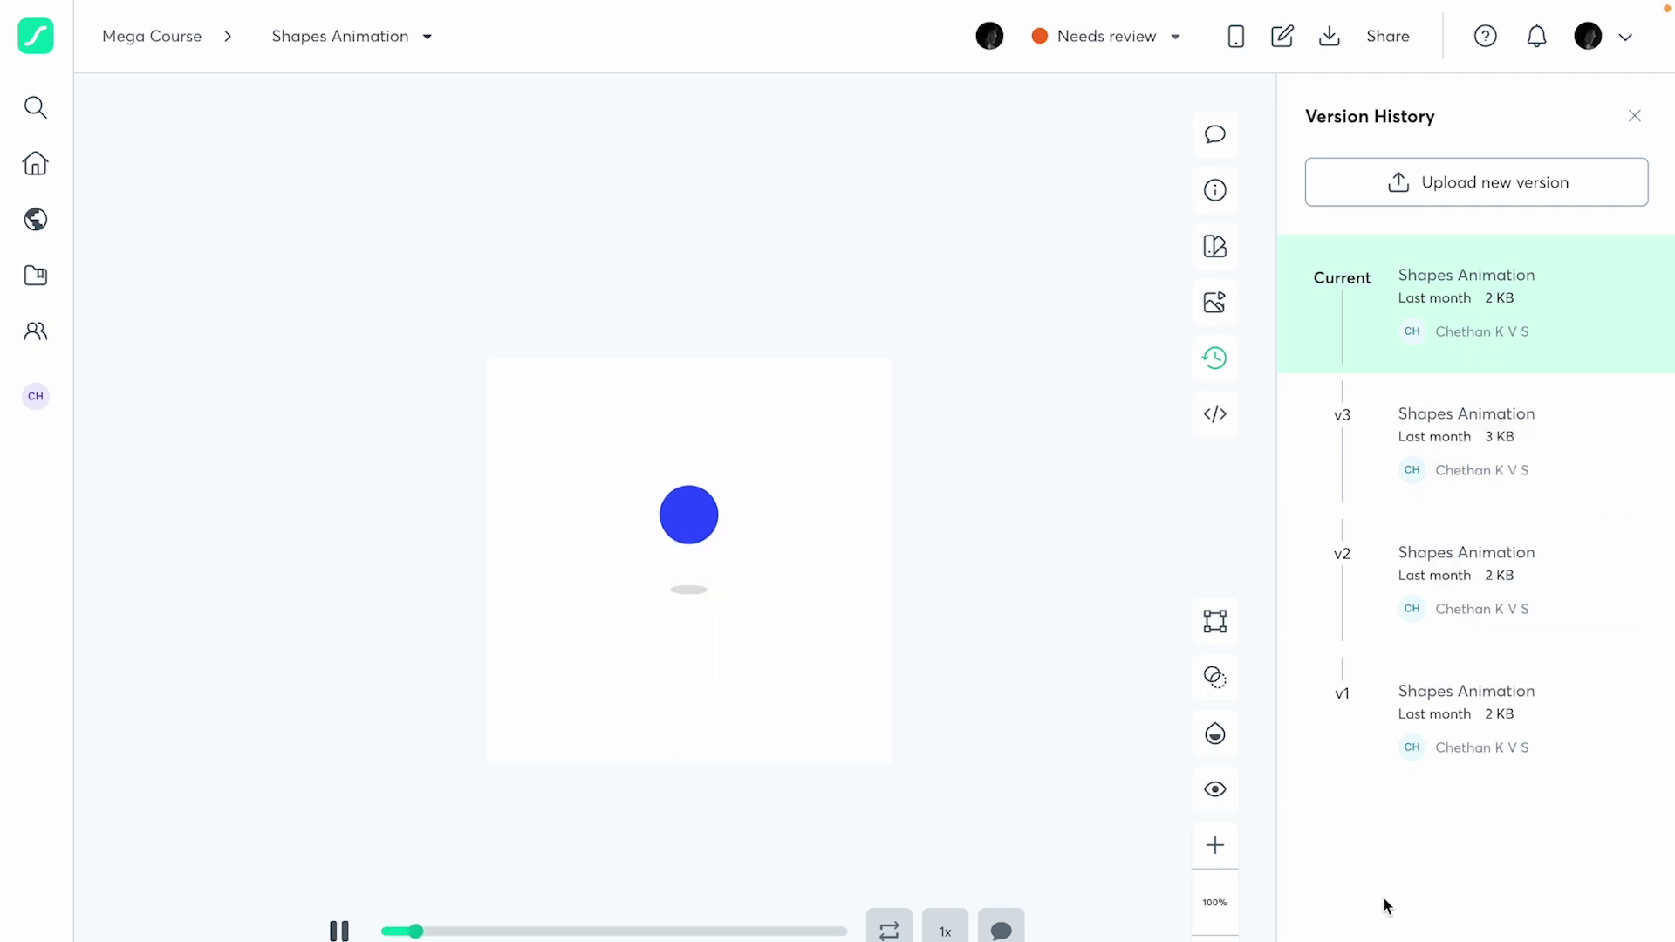
{"action": "left_click", "coordinate": [1643, 420]}
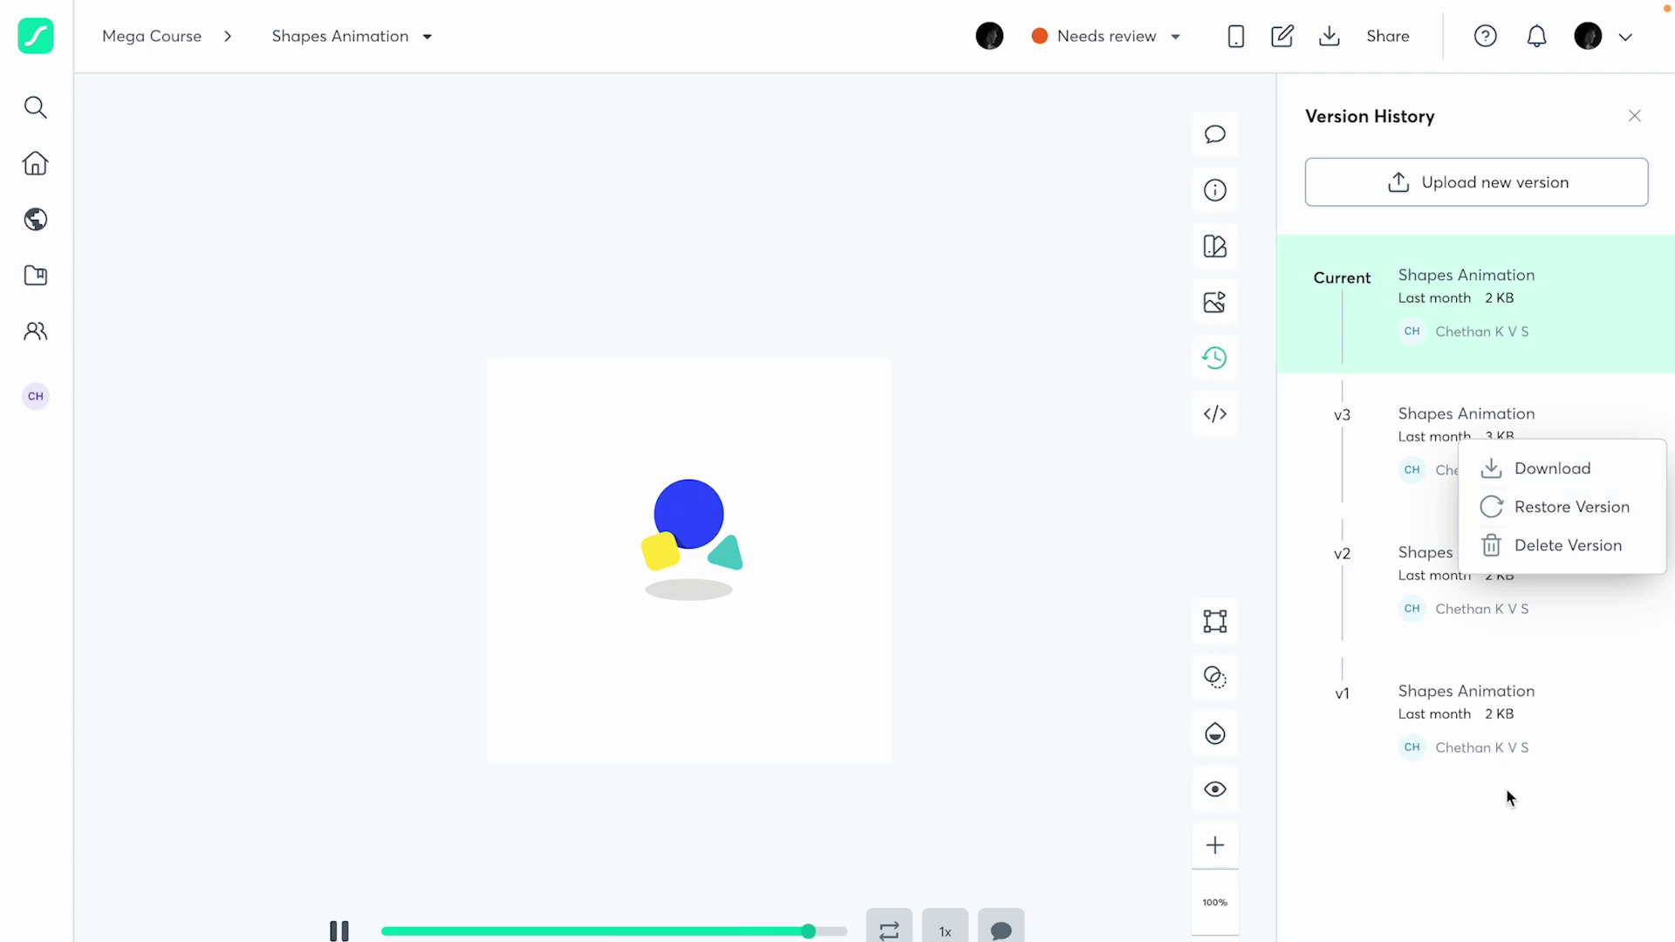
{"action": "left_click", "coordinate": [1485, 817]}
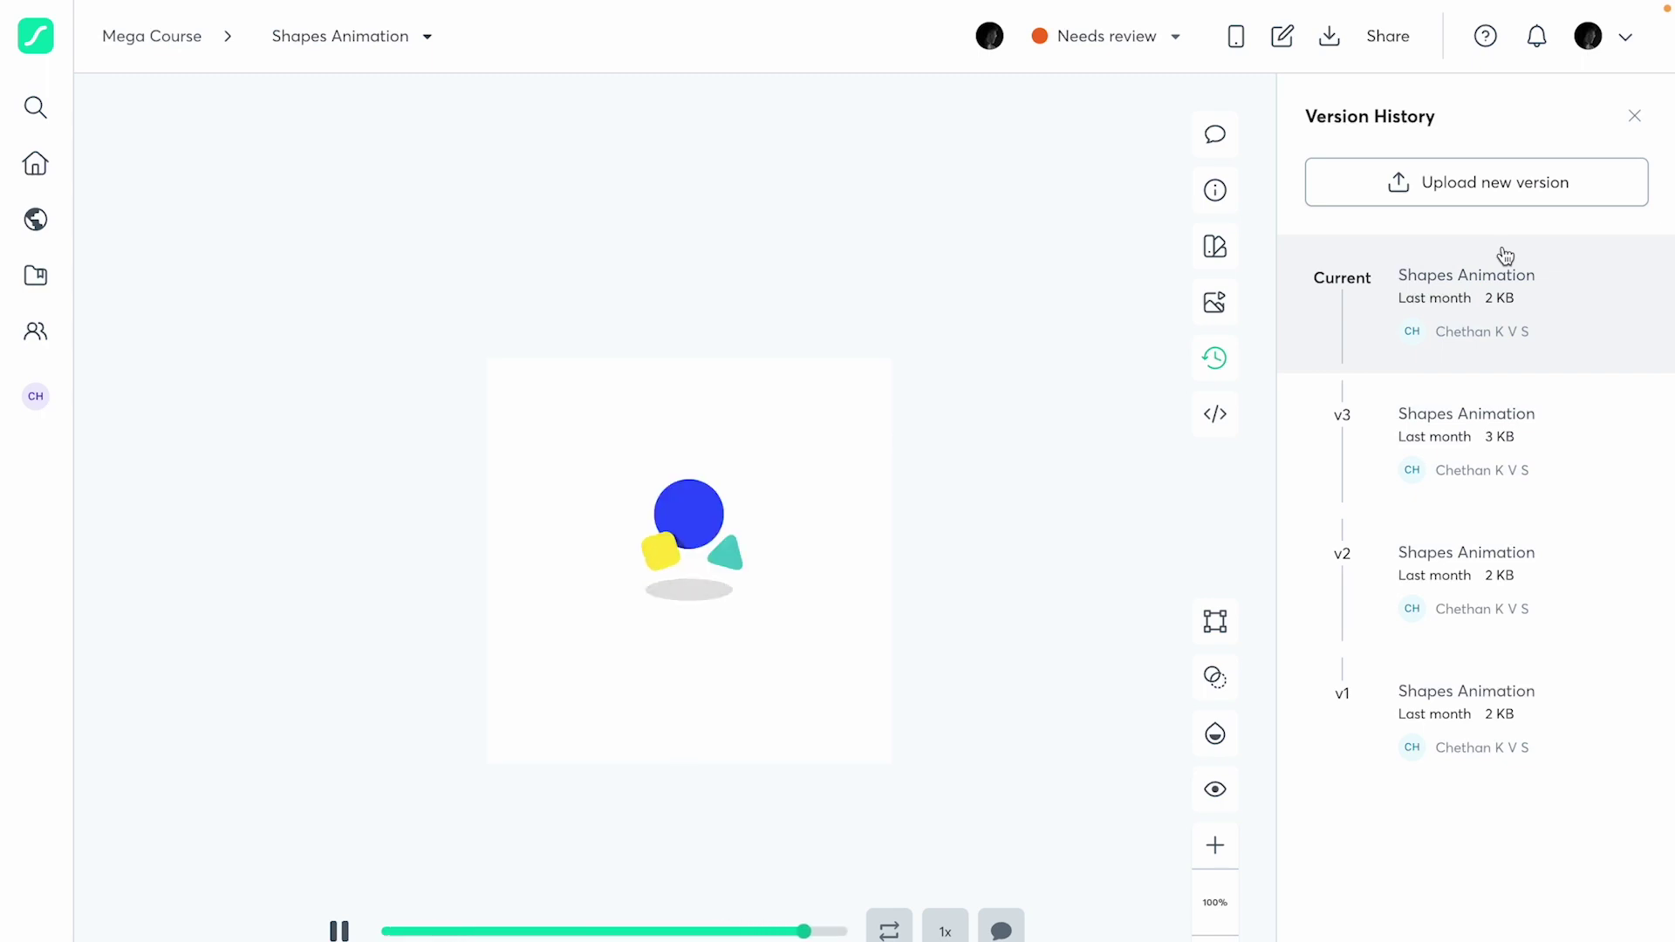
{"action": "left_click", "coordinate": [1637, 118]}
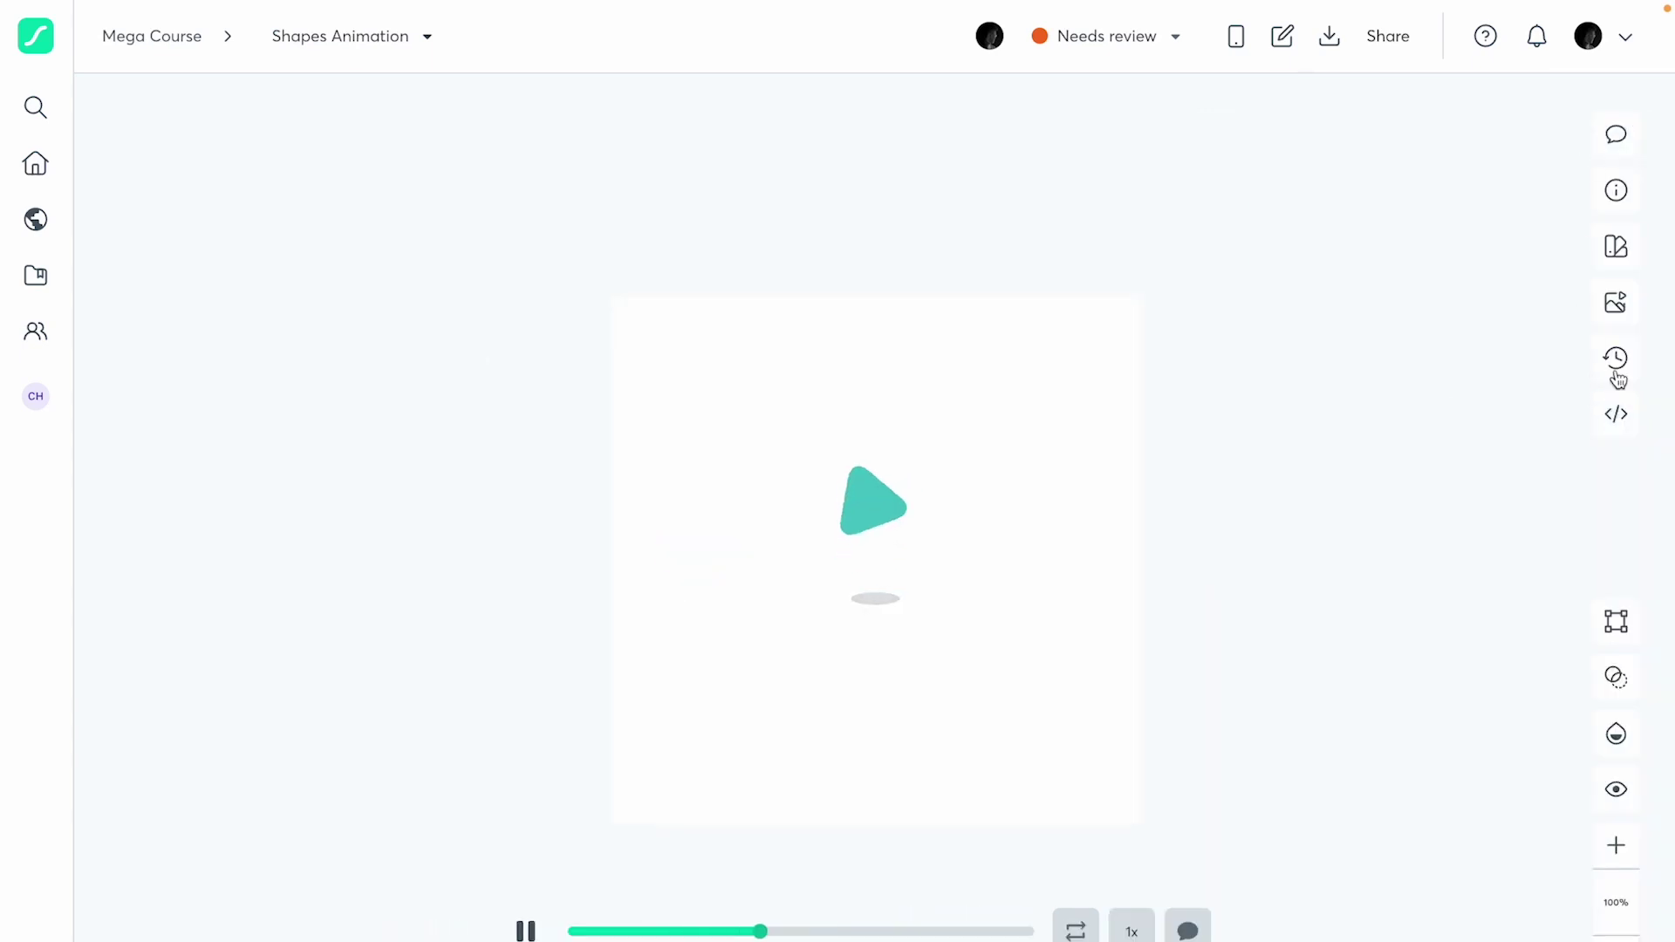
Enable the asset link for the Shapes Animation in its handoff and embed settings.
{"action": "left_click", "coordinate": [1615, 411]}
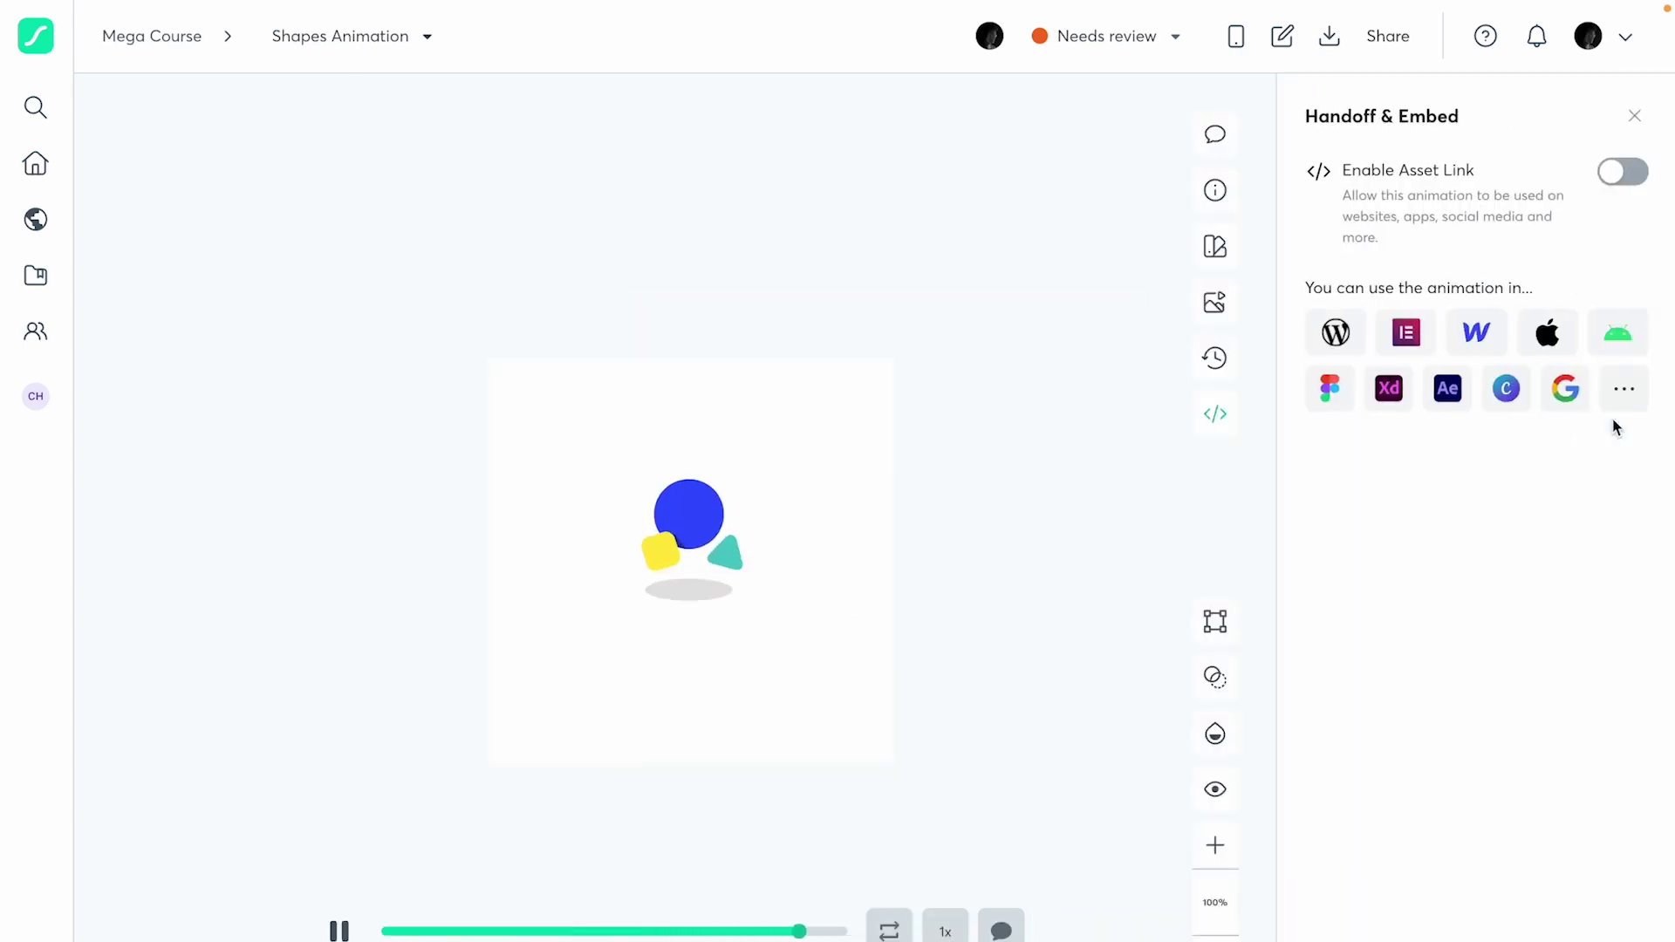
{"action": "left_click", "coordinate": [1623, 173]}
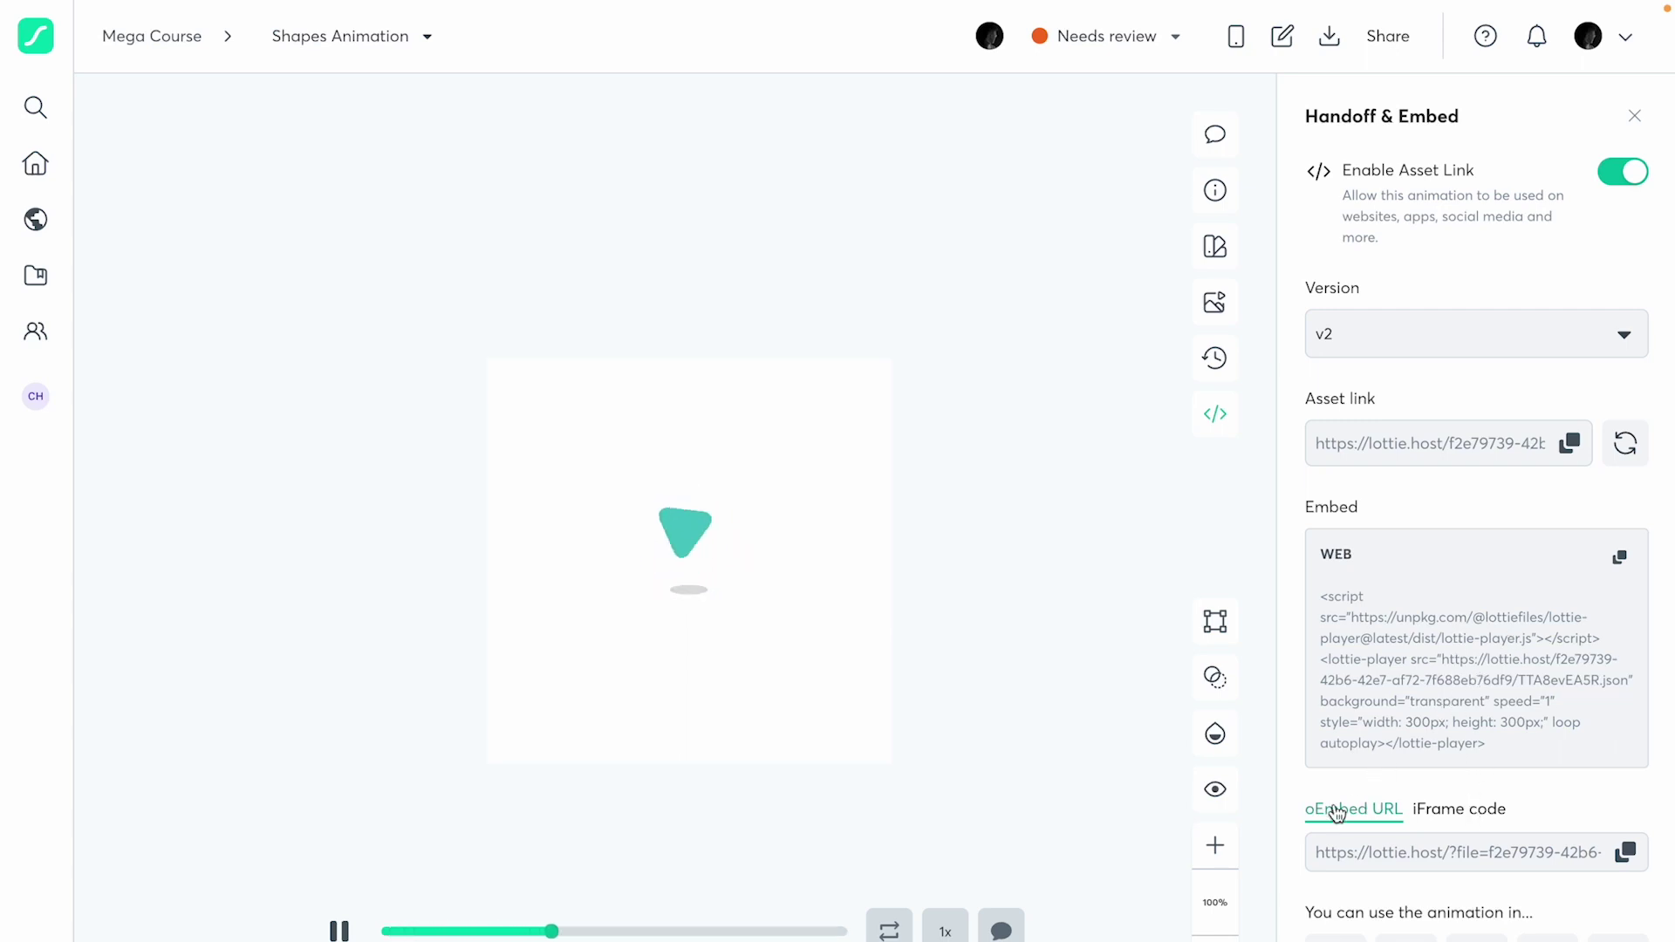
Copy the Shapes Animation's oEmbed URL, embed it in the UI UX Design Master Series page in Notion, and return to LottieFiles to close the handoff settings.
{"action": "scroll", "coordinate": [1334, 824], "scroll_direction": "down", "scroll_amount": 1}
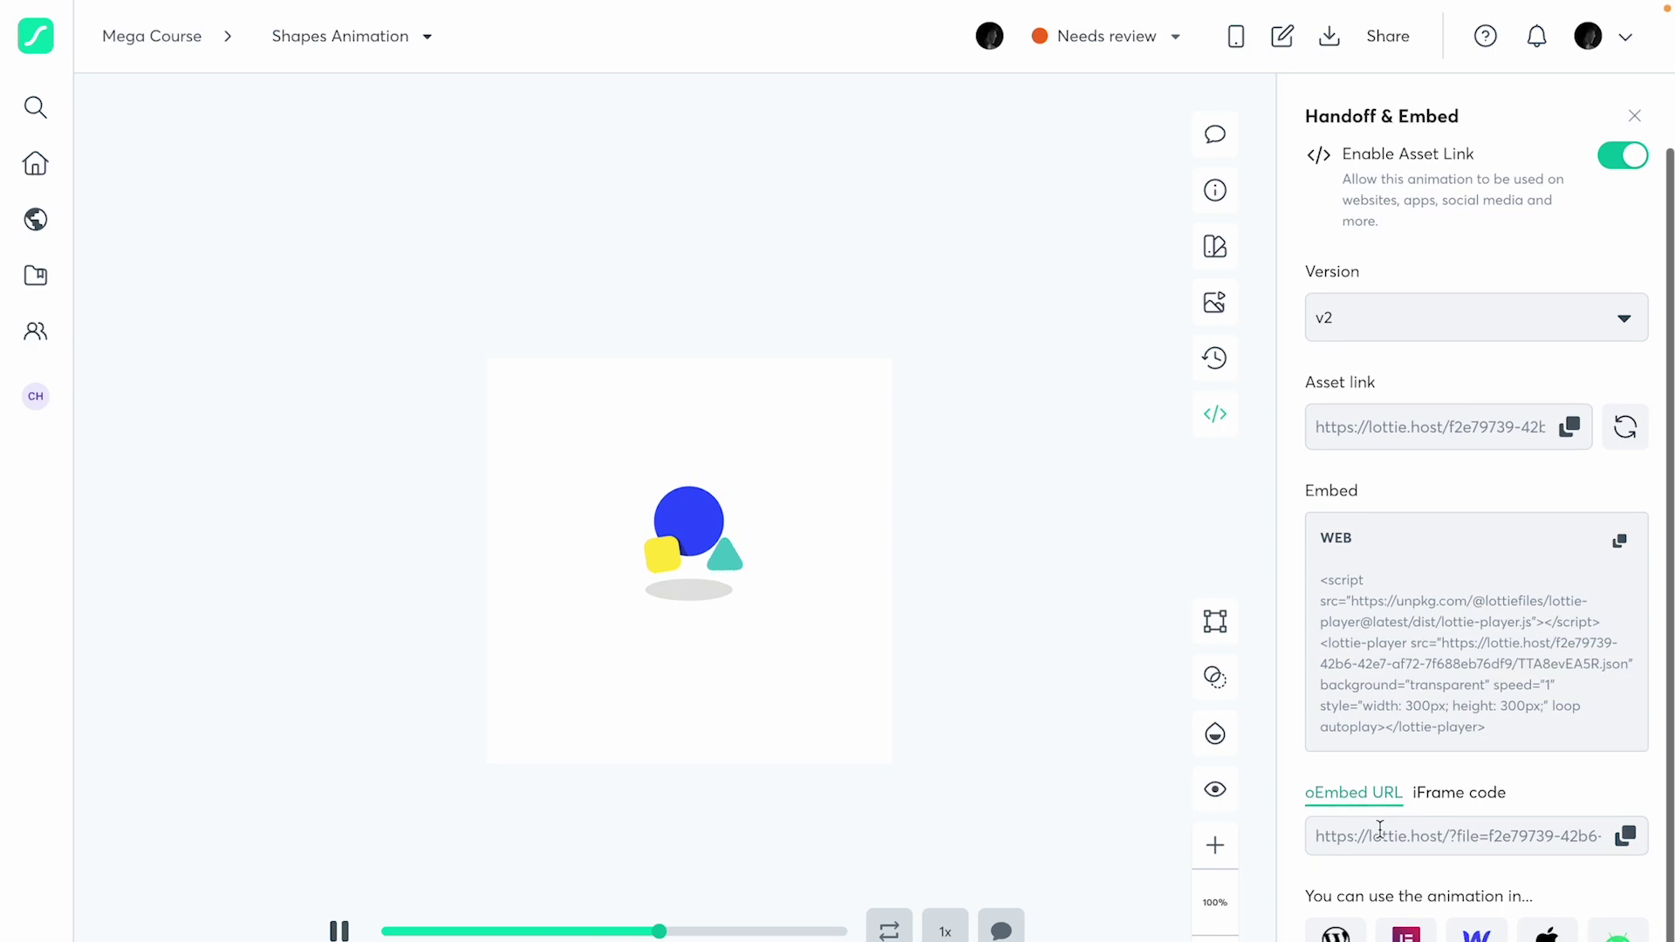
{"action": "left_click", "coordinate": [1627, 837]}
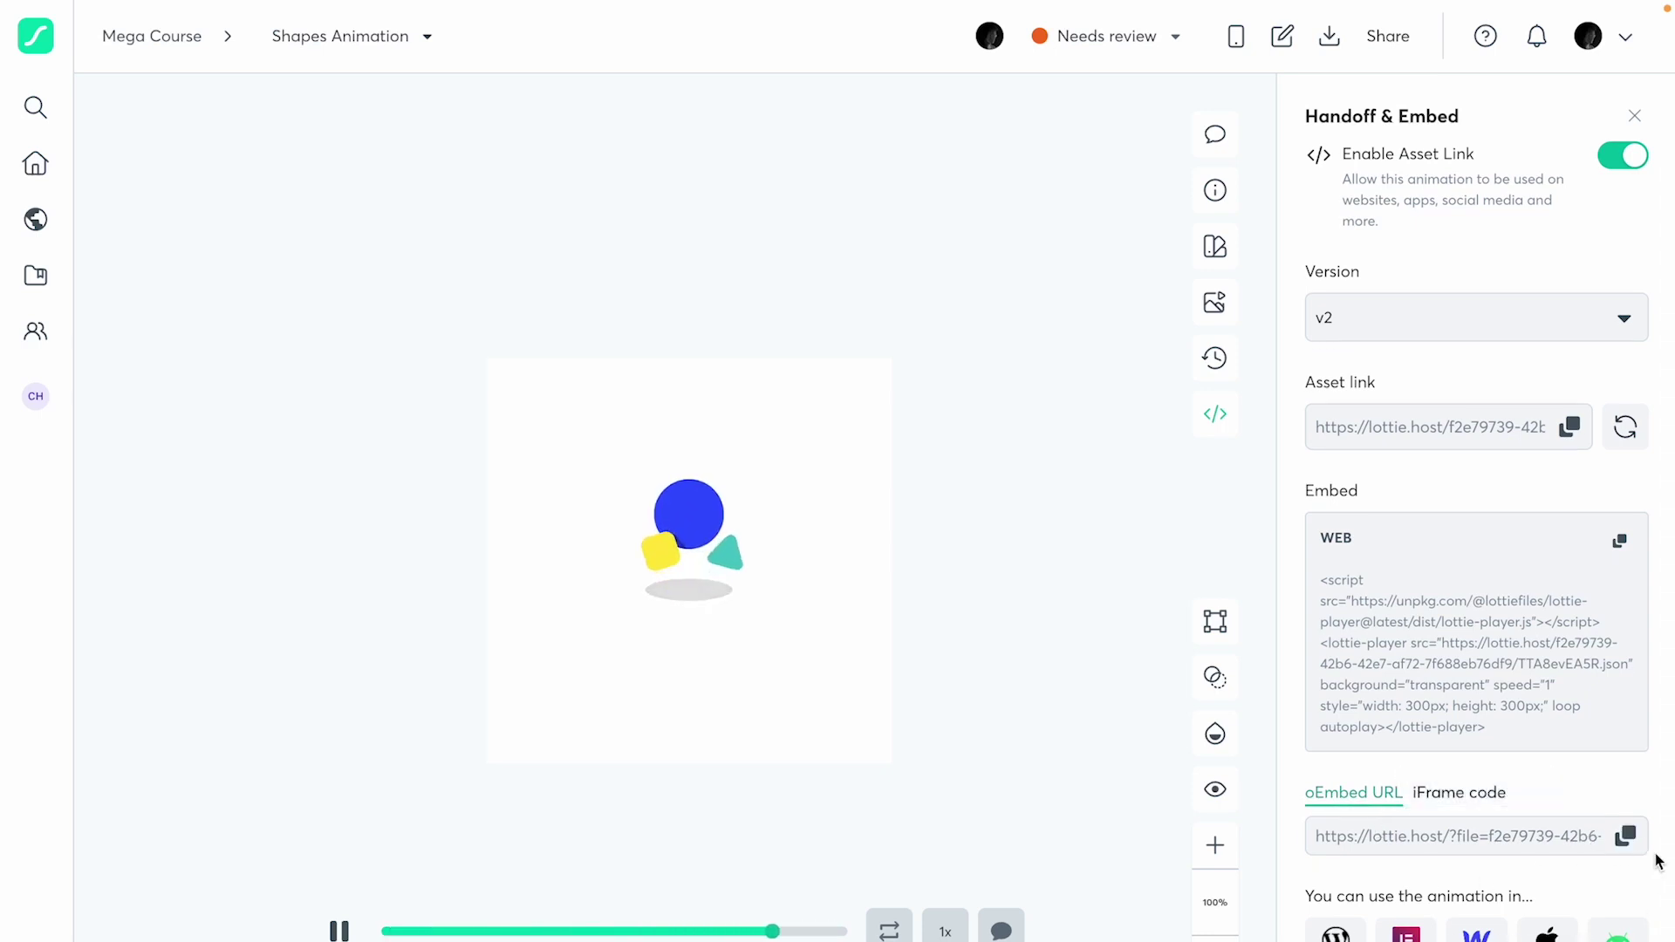
{"action": "left_click", "coordinate": [1627, 837]}
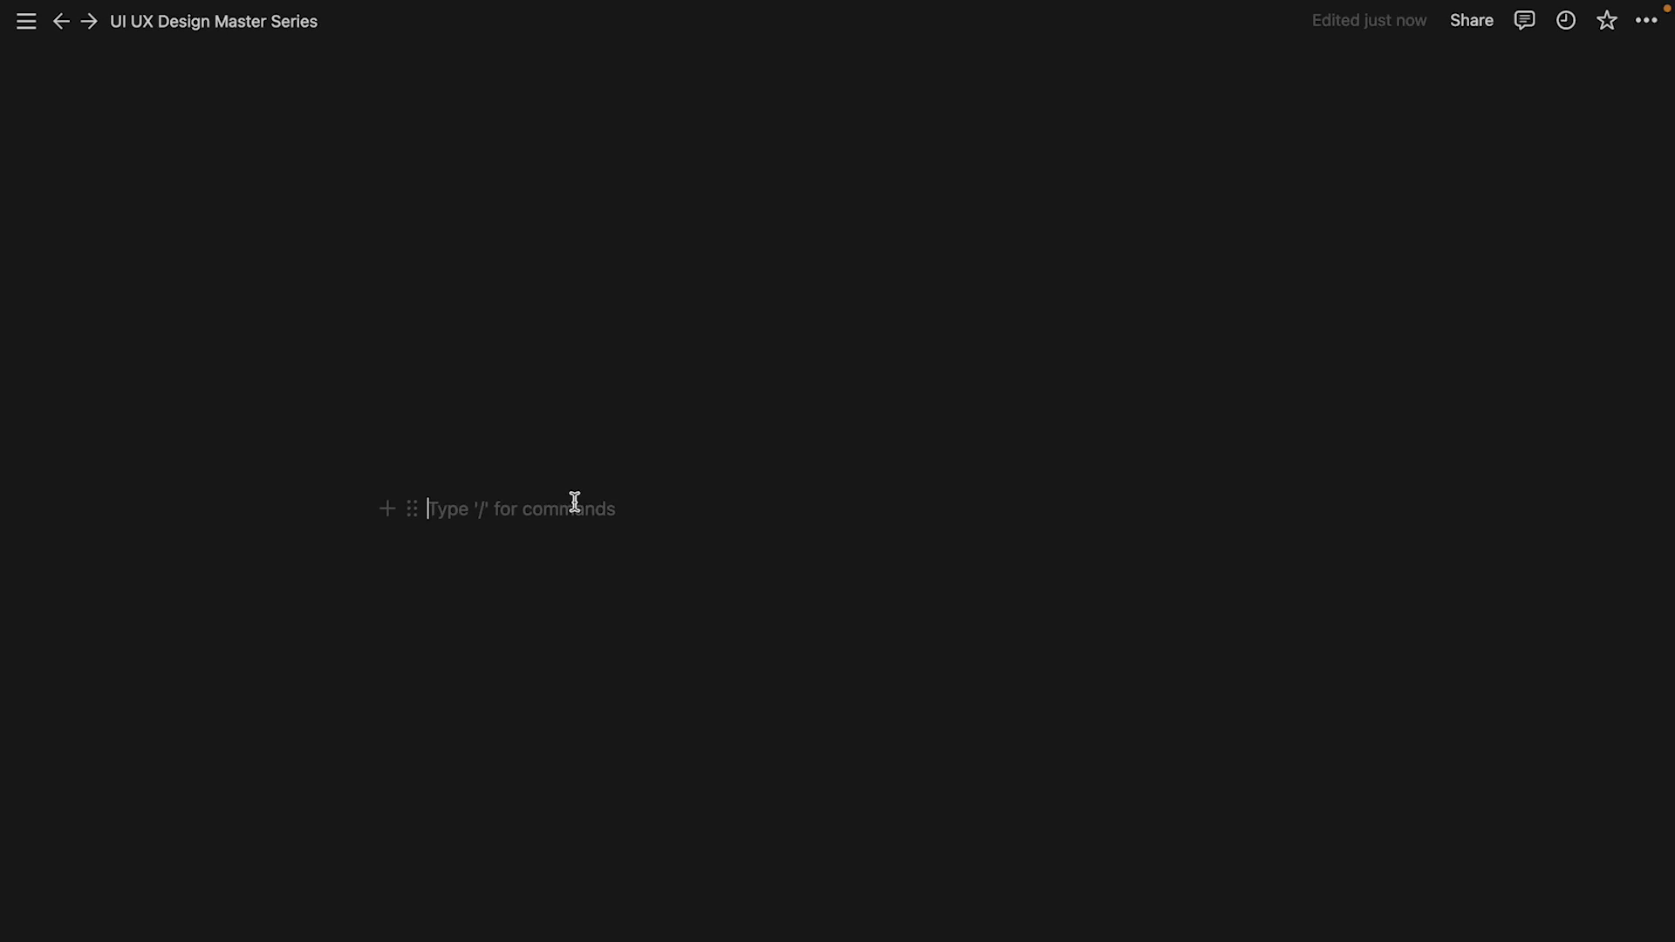
{"action": "key", "text": "super+v"}
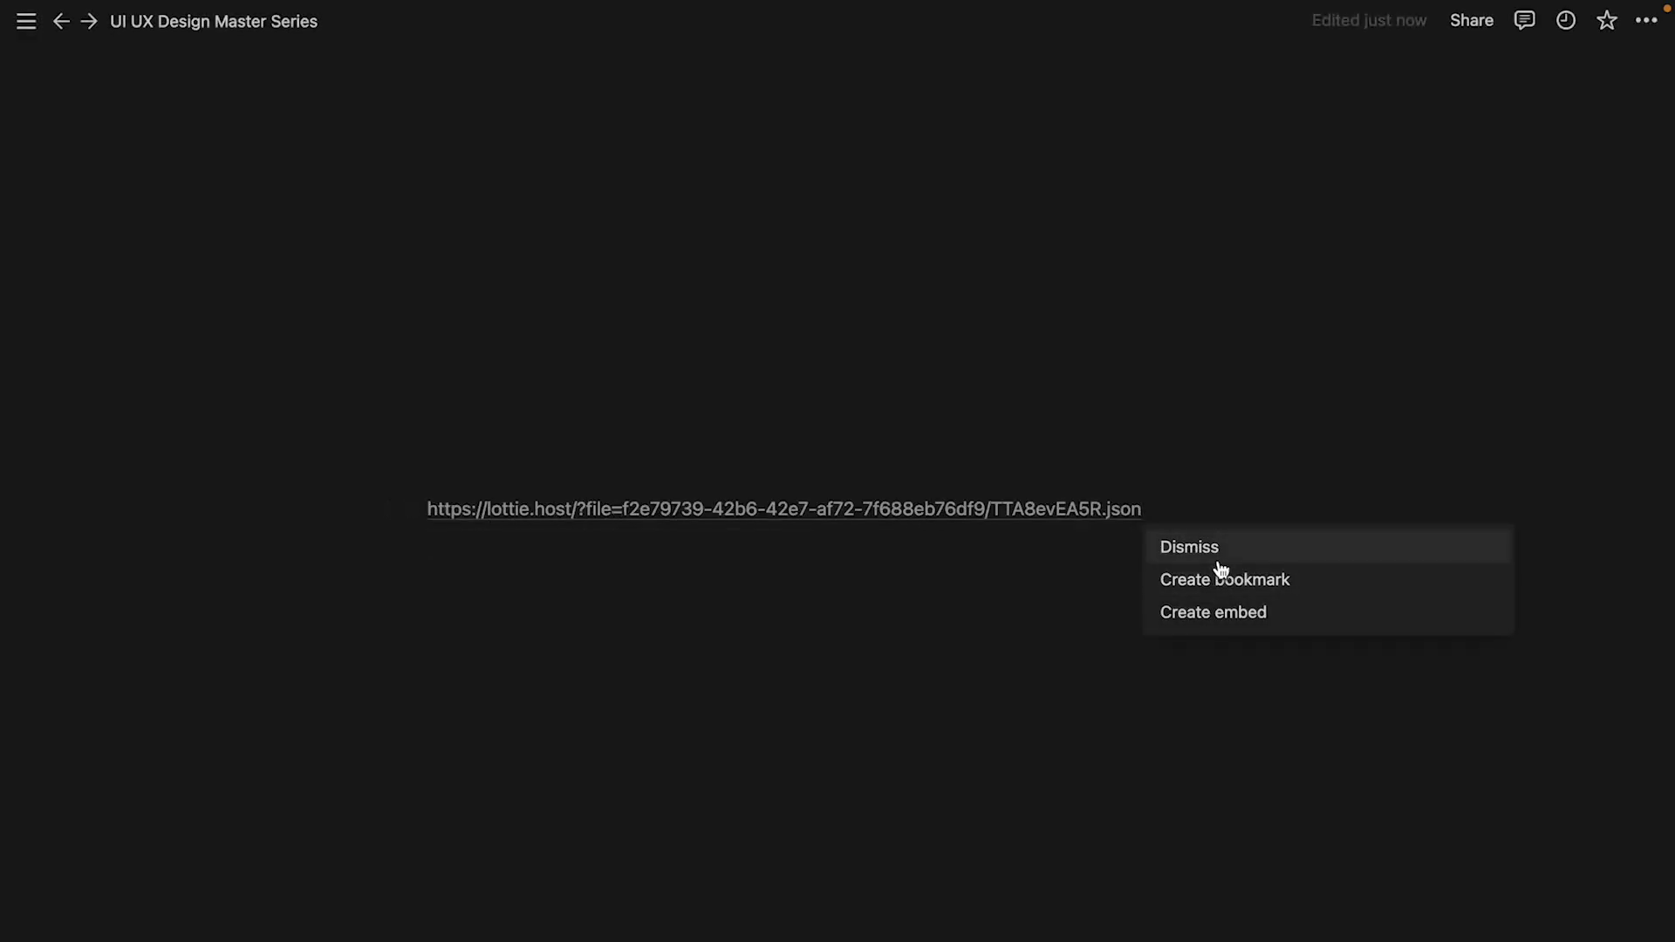
{"action": "left_click", "coordinate": [1216, 623]}
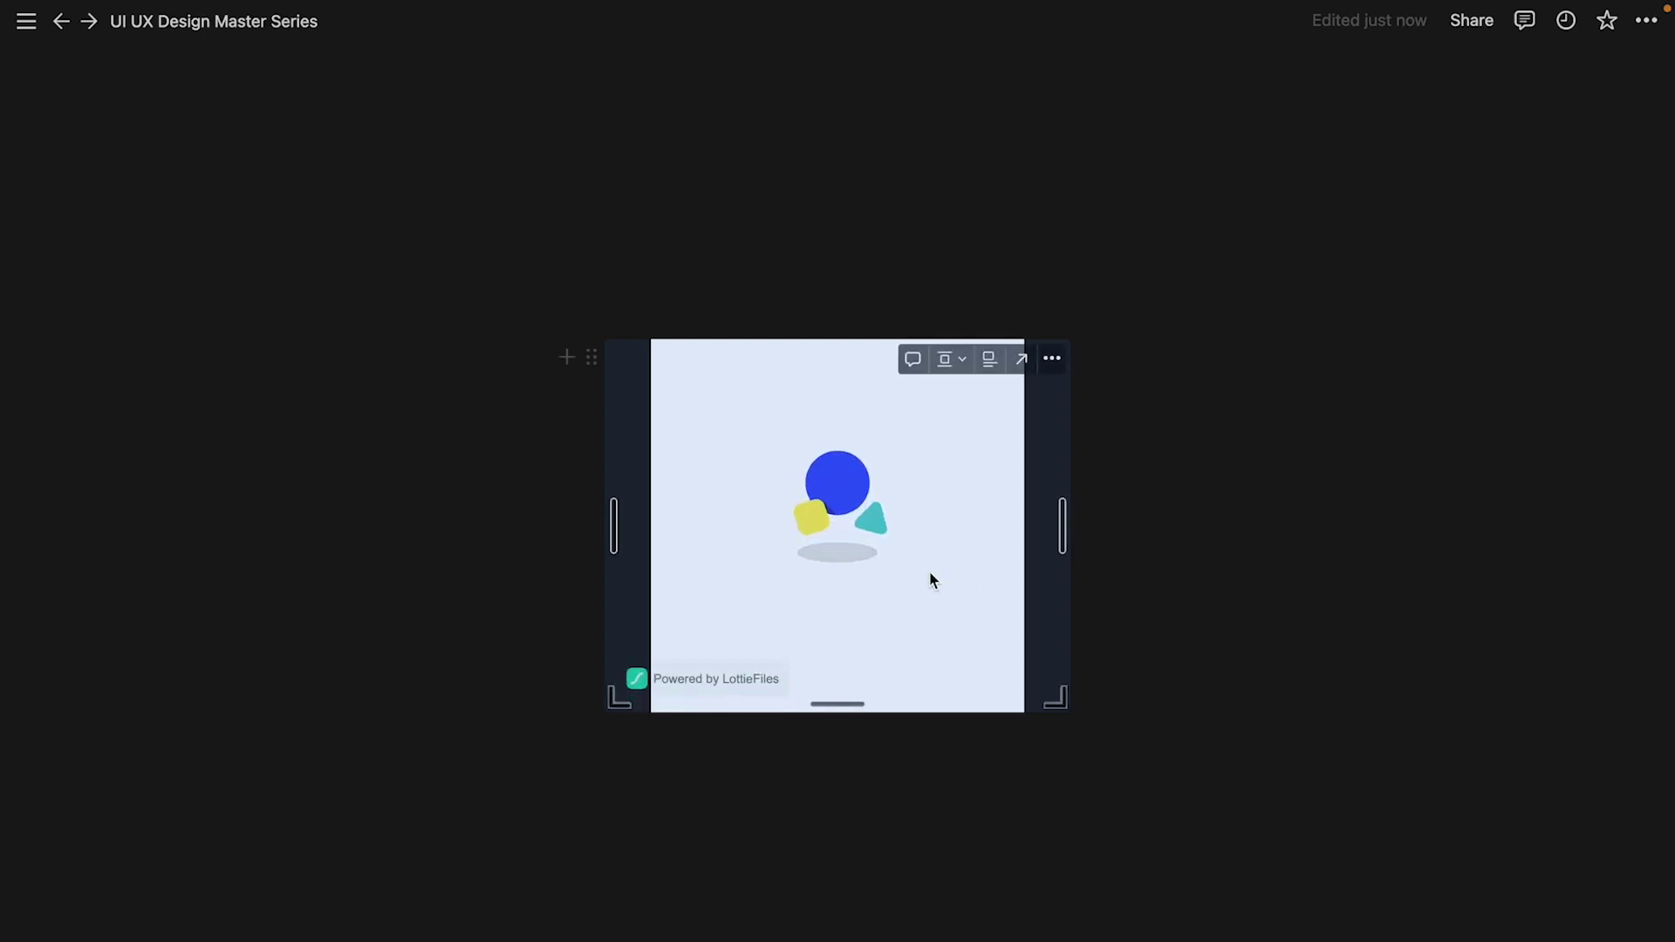
{"action": "left_click", "coordinate": [1048, 360]}
{"action": "left_click", "coordinate": [1129, 314]}
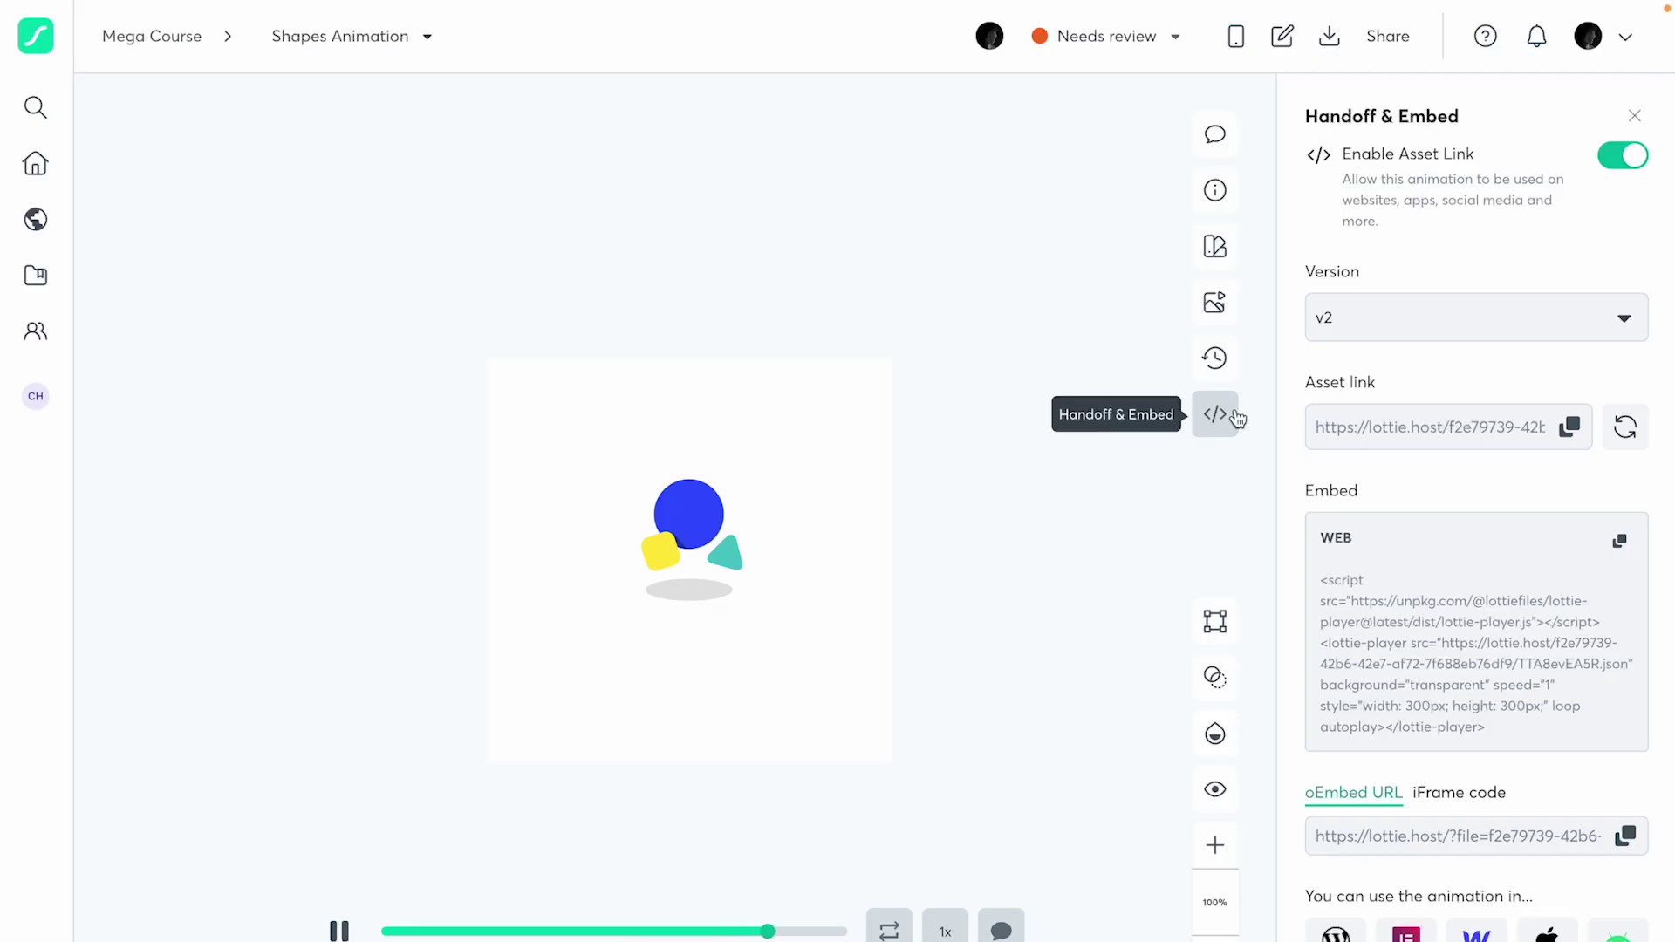
{"action": "left_click", "coordinate": [1635, 115]}
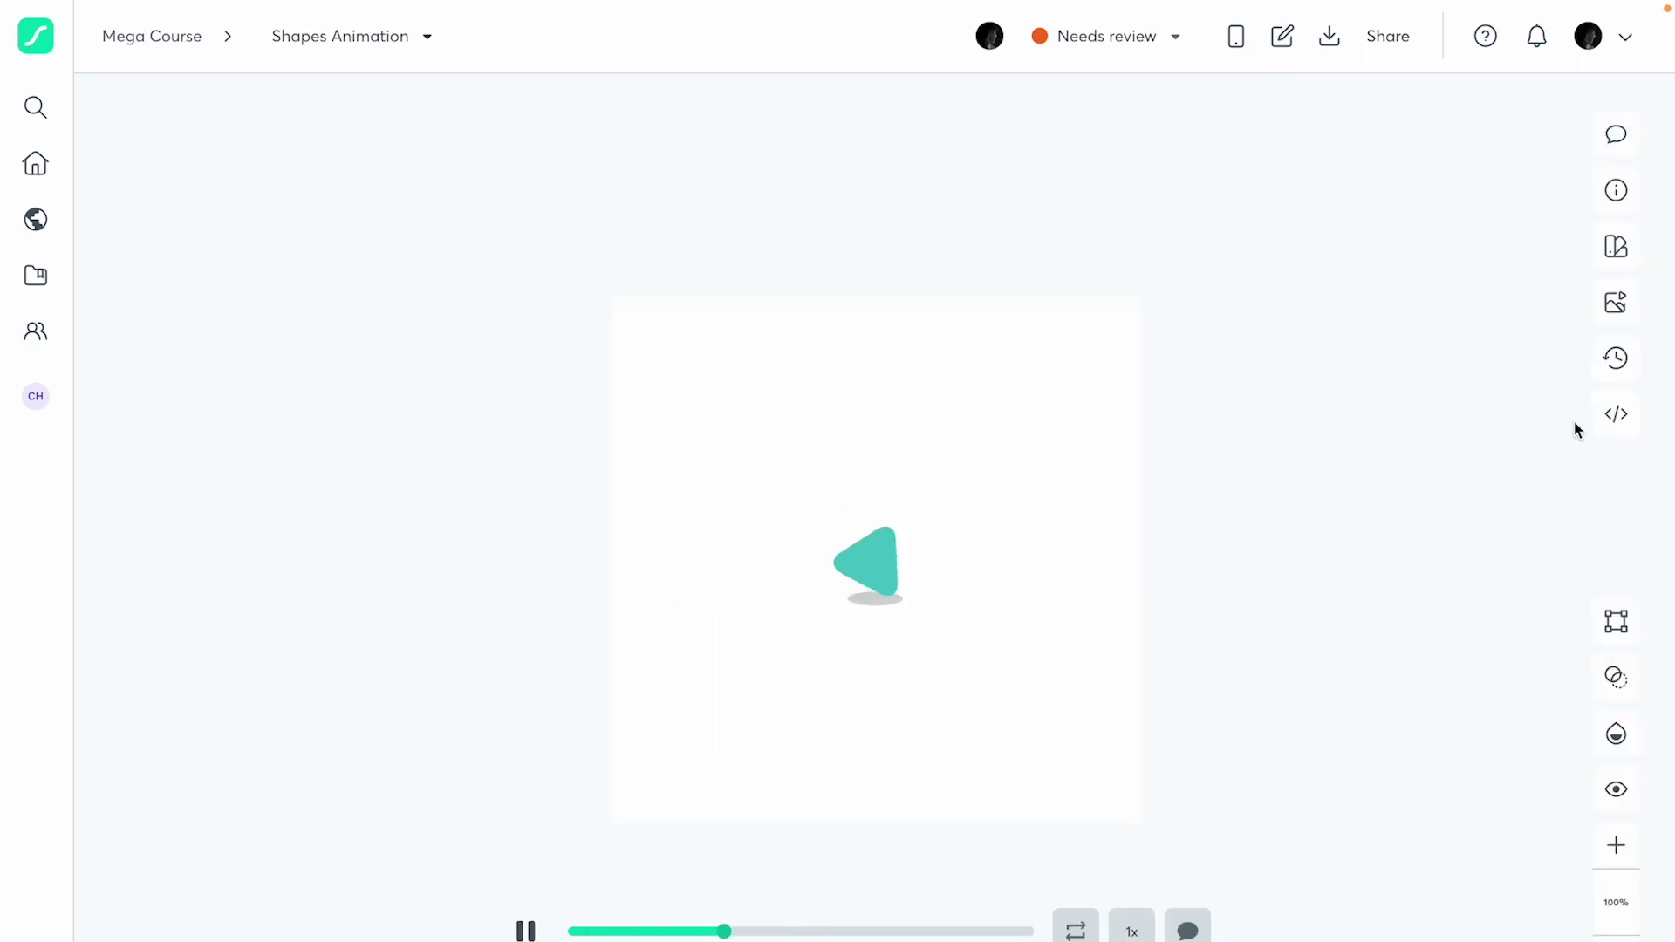
Show and hide the border around the Shapes Animation's canvas, and turn on the transparency grid.
{"action": "left_click", "coordinate": [1617, 624]}
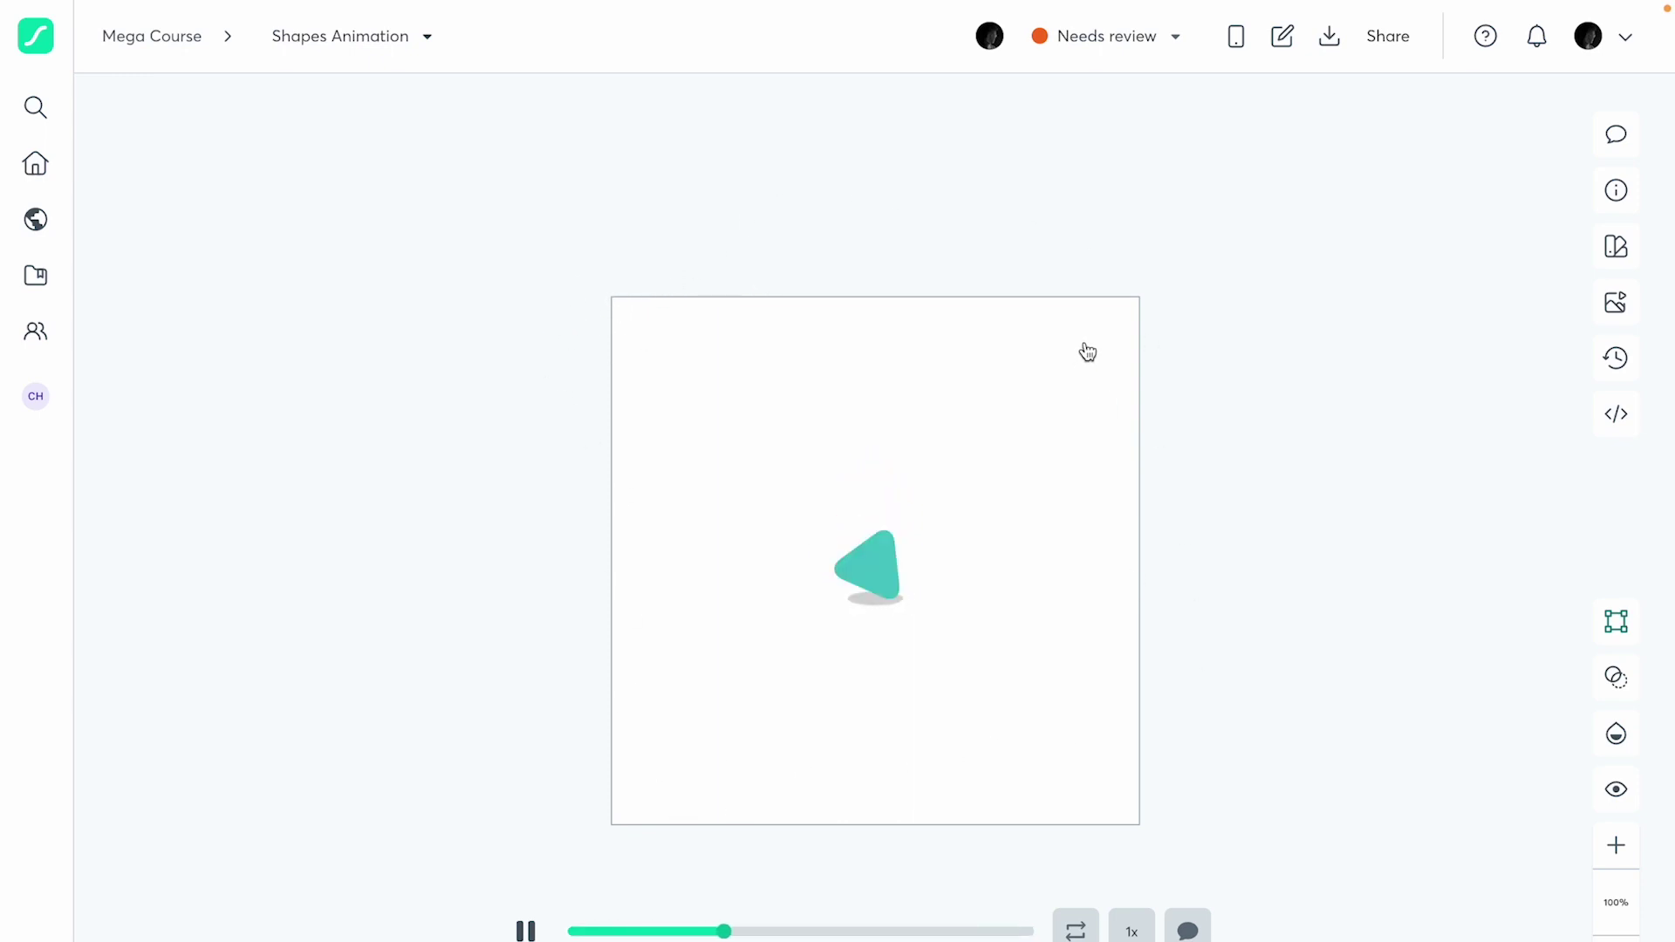
{"action": "left_click", "coordinate": [1616, 621]}
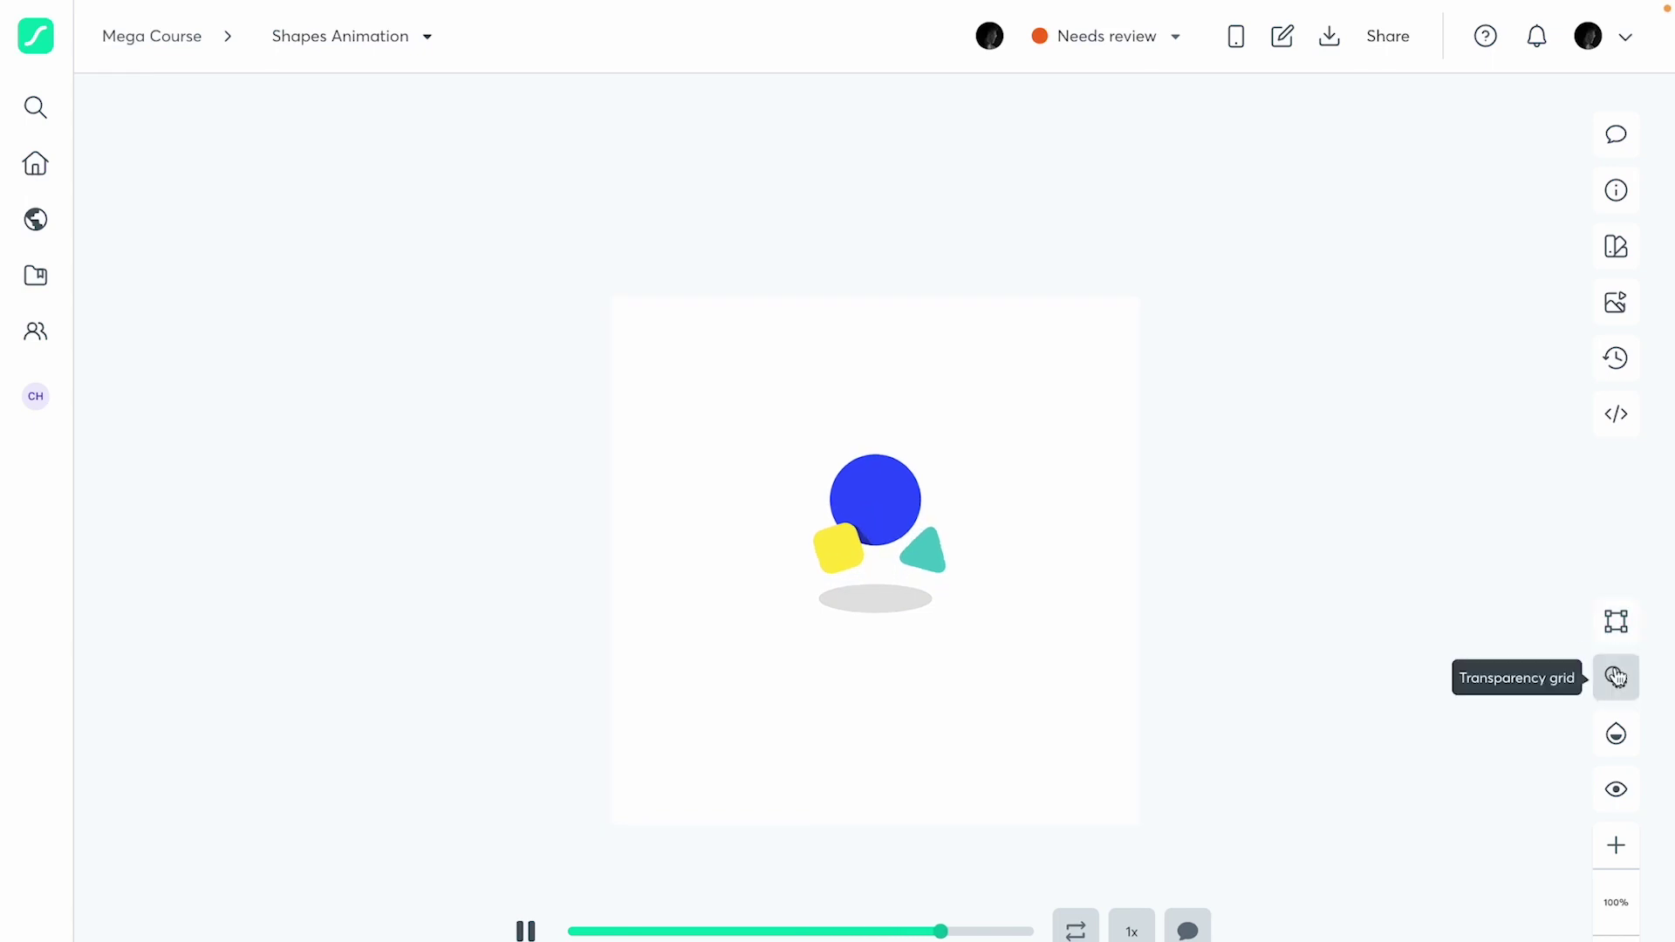
{"action": "left_click", "coordinate": [1616, 678]}
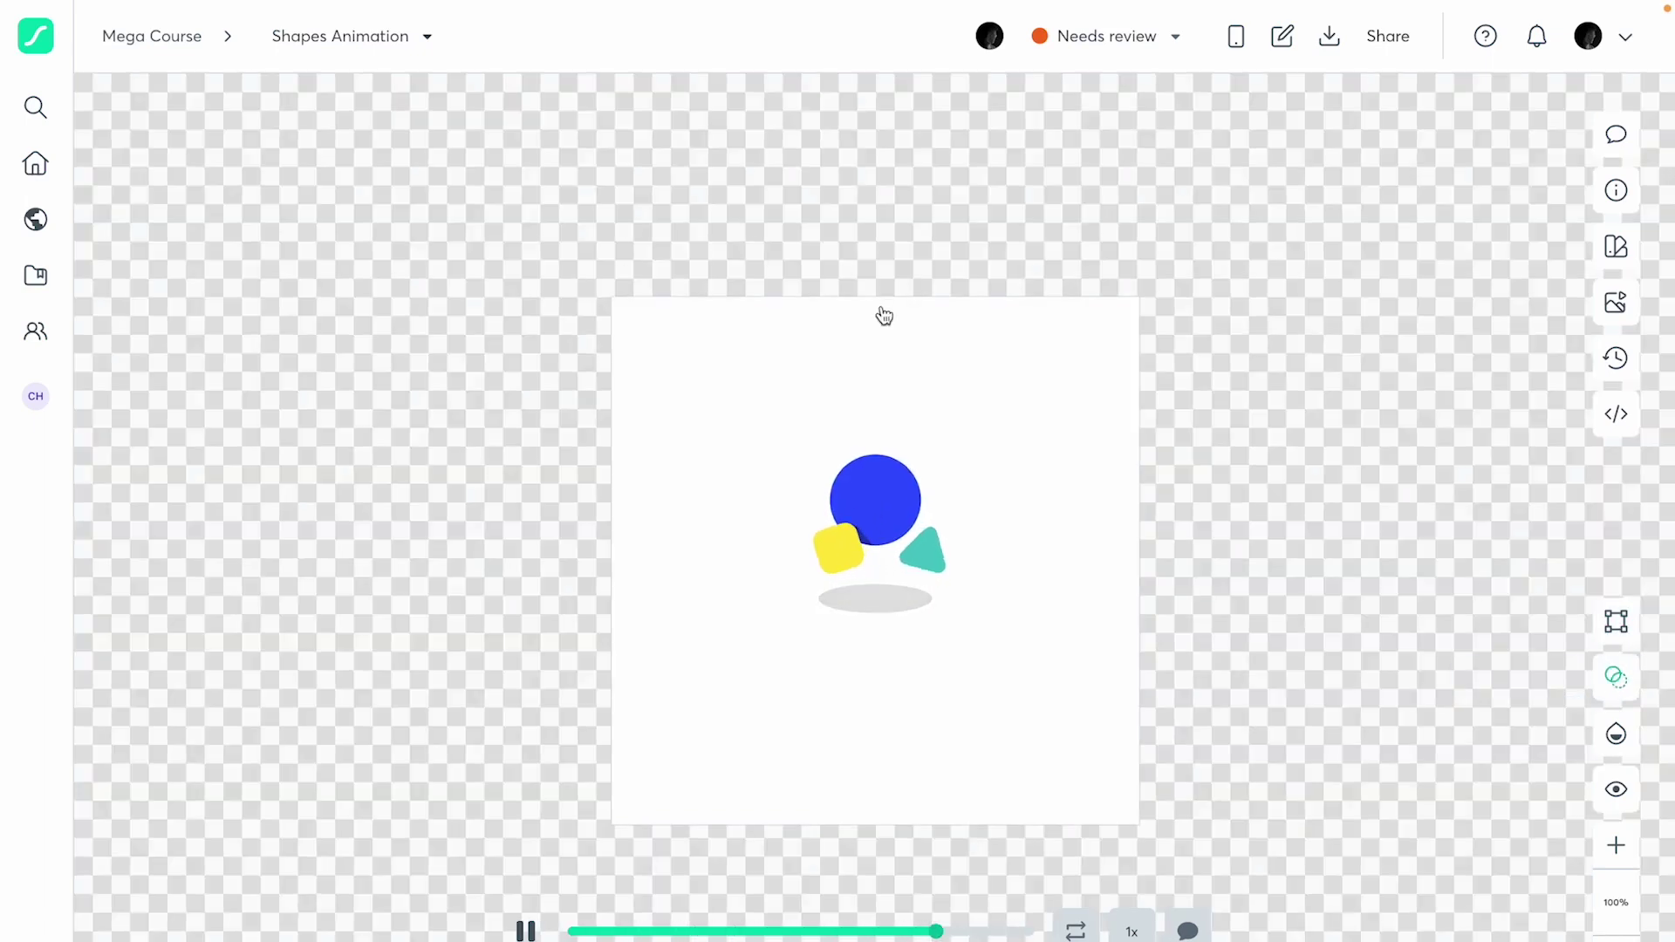
Reset the Shapes Animation's background color, update it to green 58912a and close the color picker.
{"action": "left_click", "coordinate": [1616, 733]}
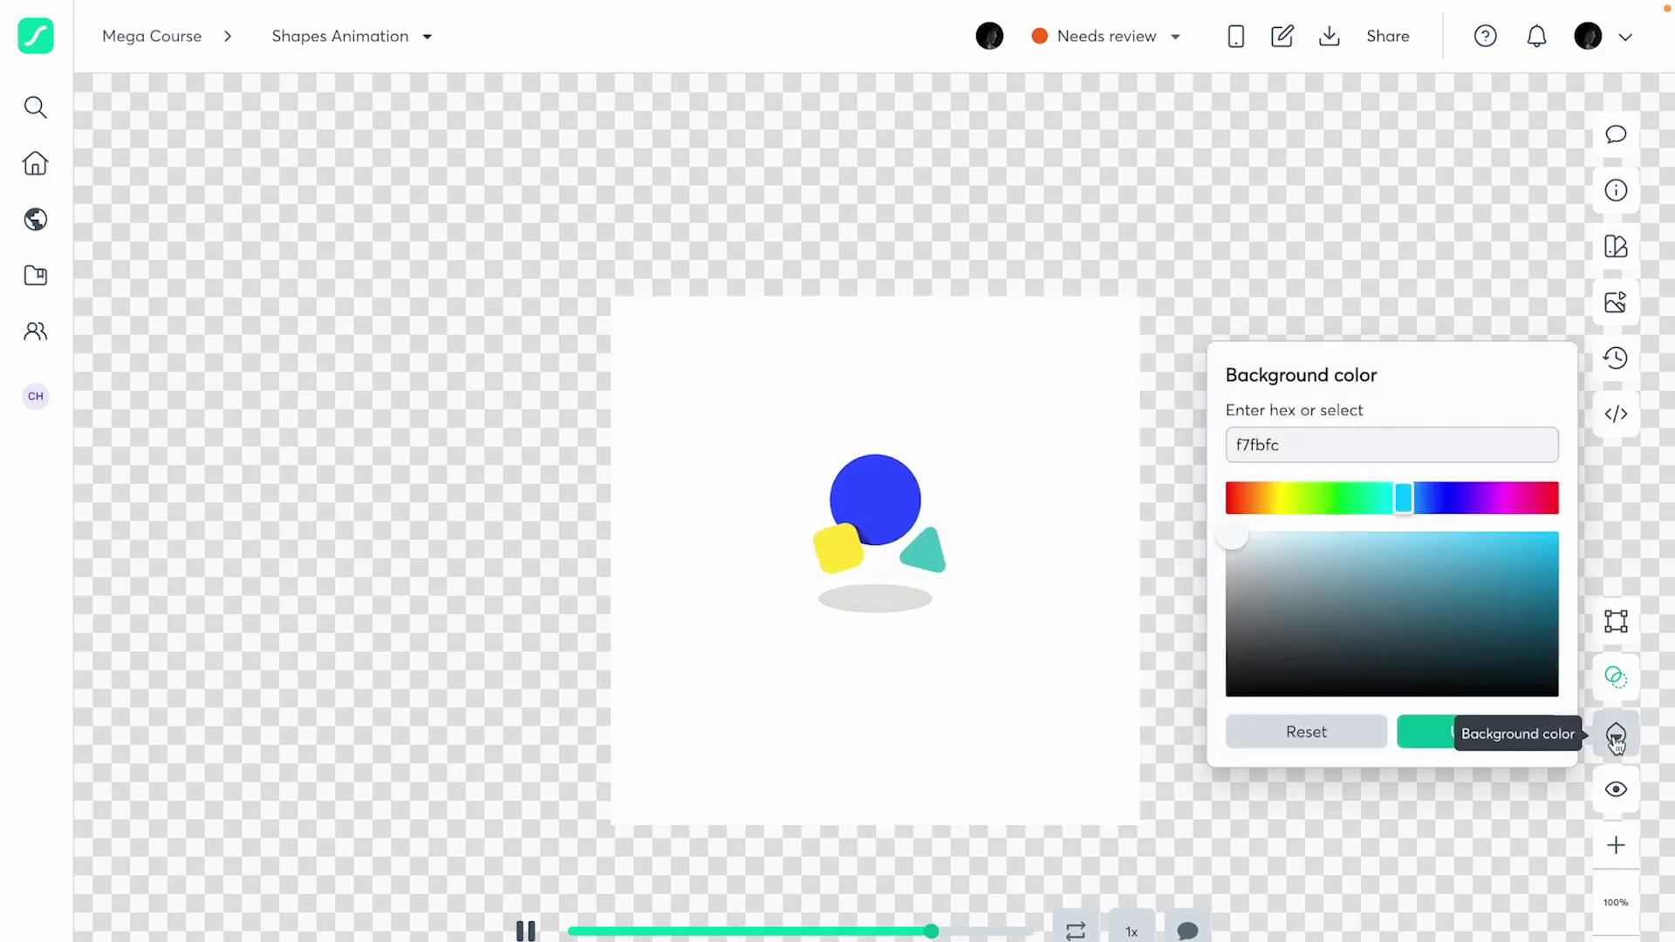
{"action": "left_click", "coordinate": [1309, 740]}
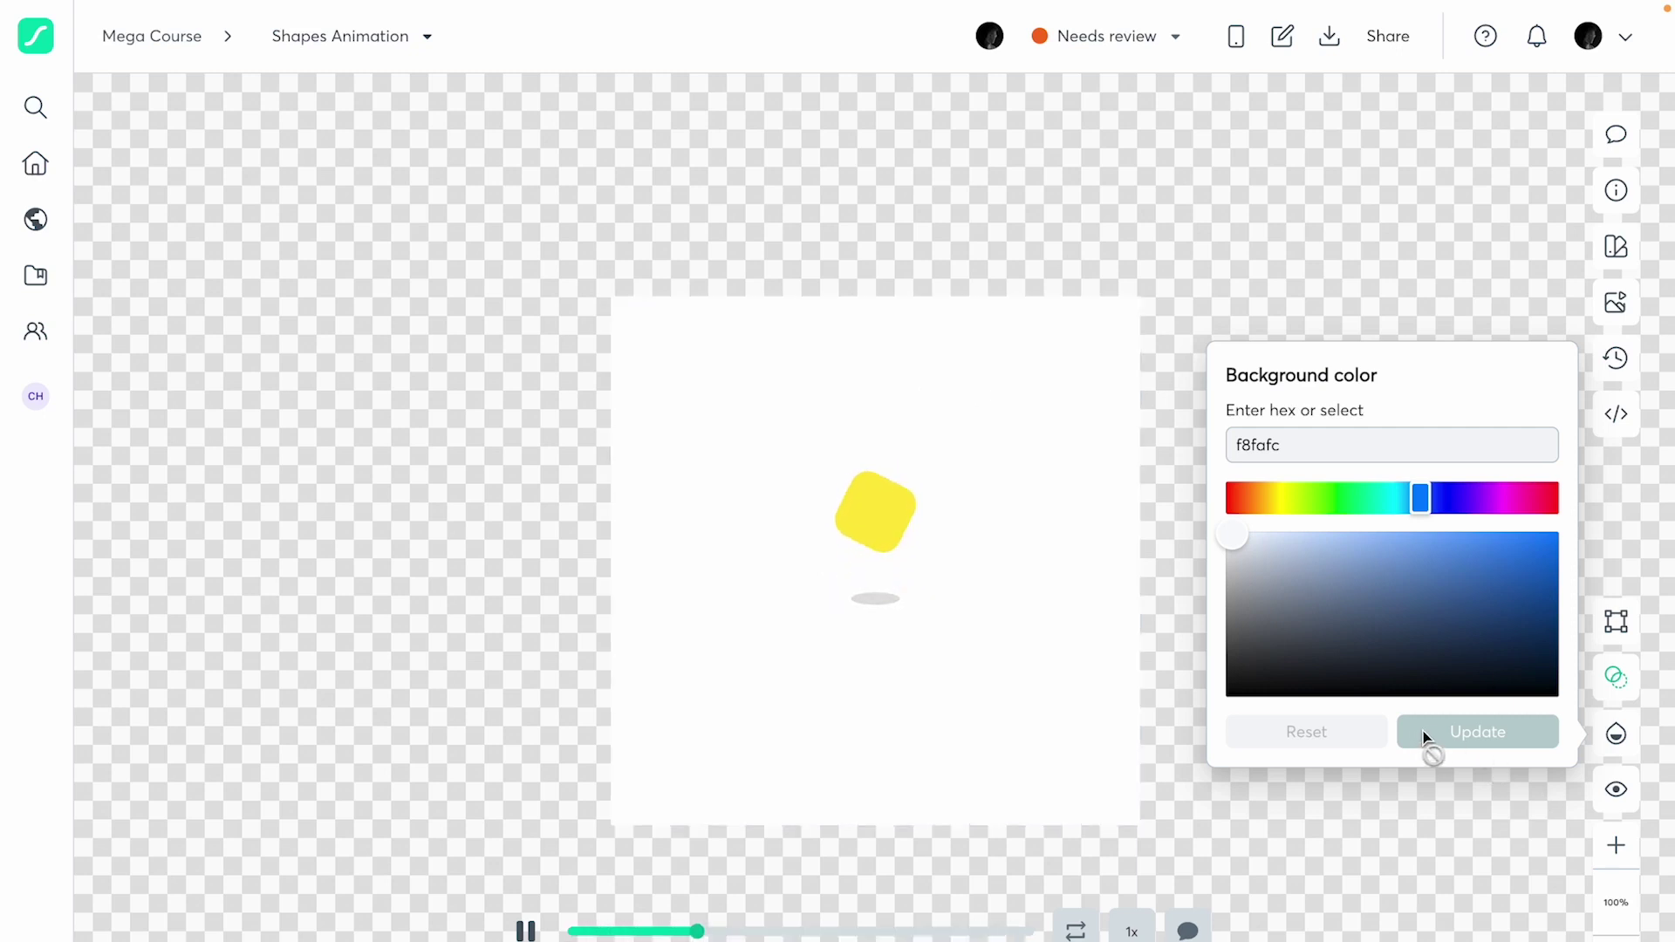
{"action": "left_click", "coordinate": [1318, 508]}
{"action": "left_click", "coordinate": [1379, 584]}
{"action": "left_click", "coordinate": [1463, 602]}
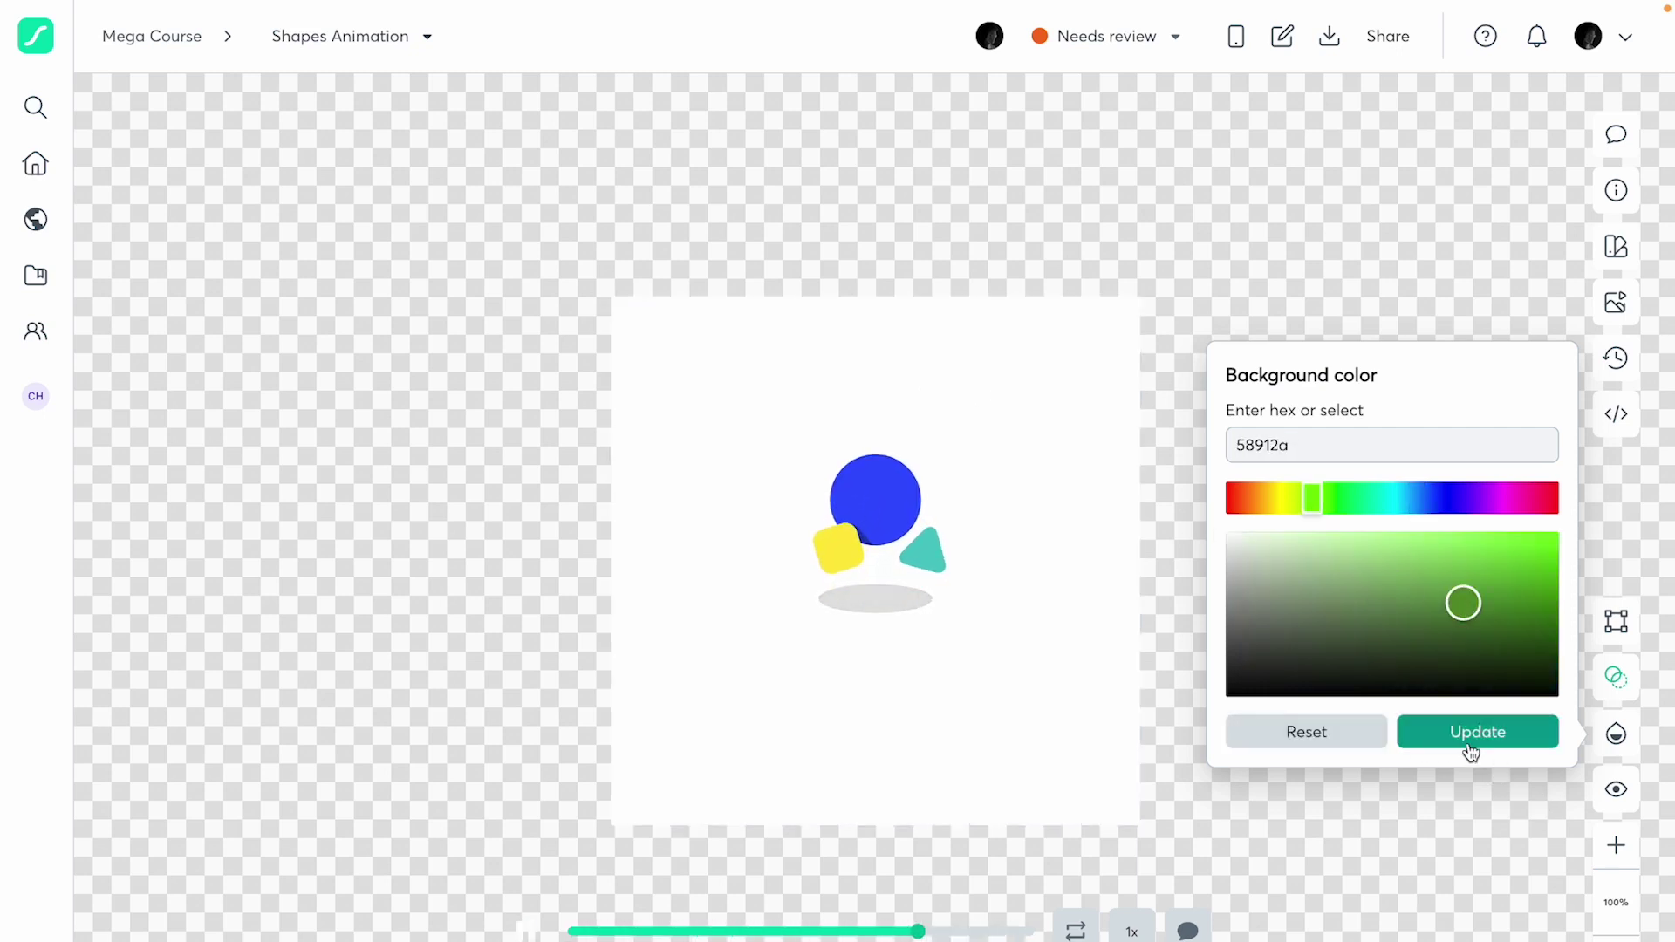
{"action": "left_click", "coordinate": [1470, 741]}
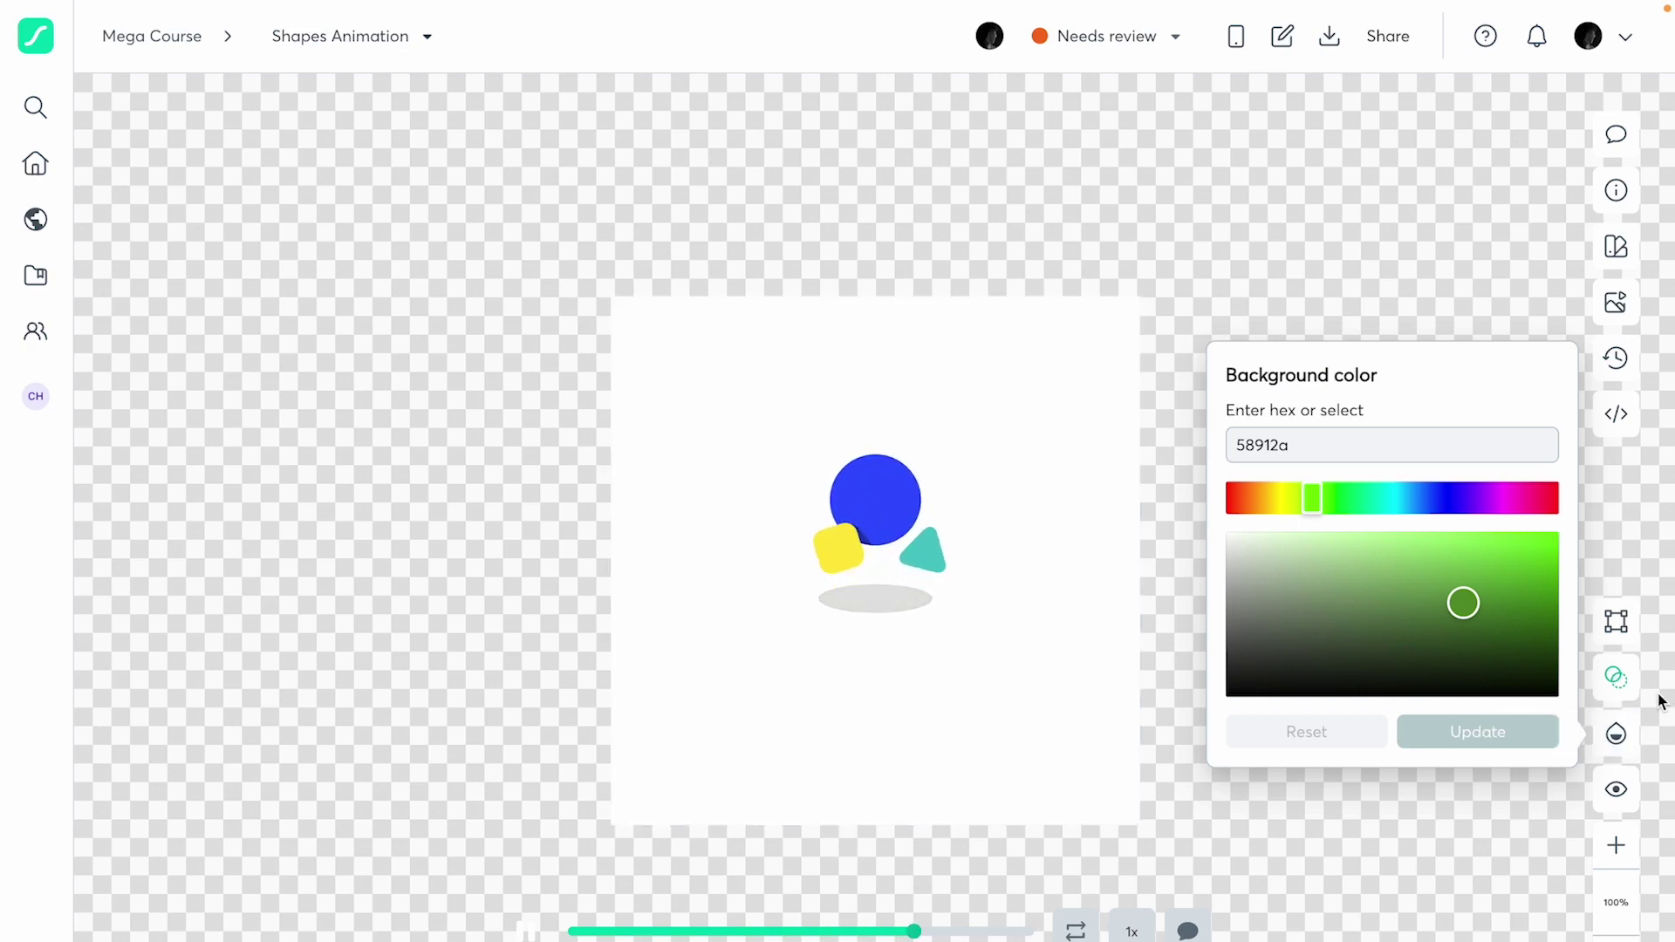
{"action": "left_click", "coordinate": [1616, 738]}
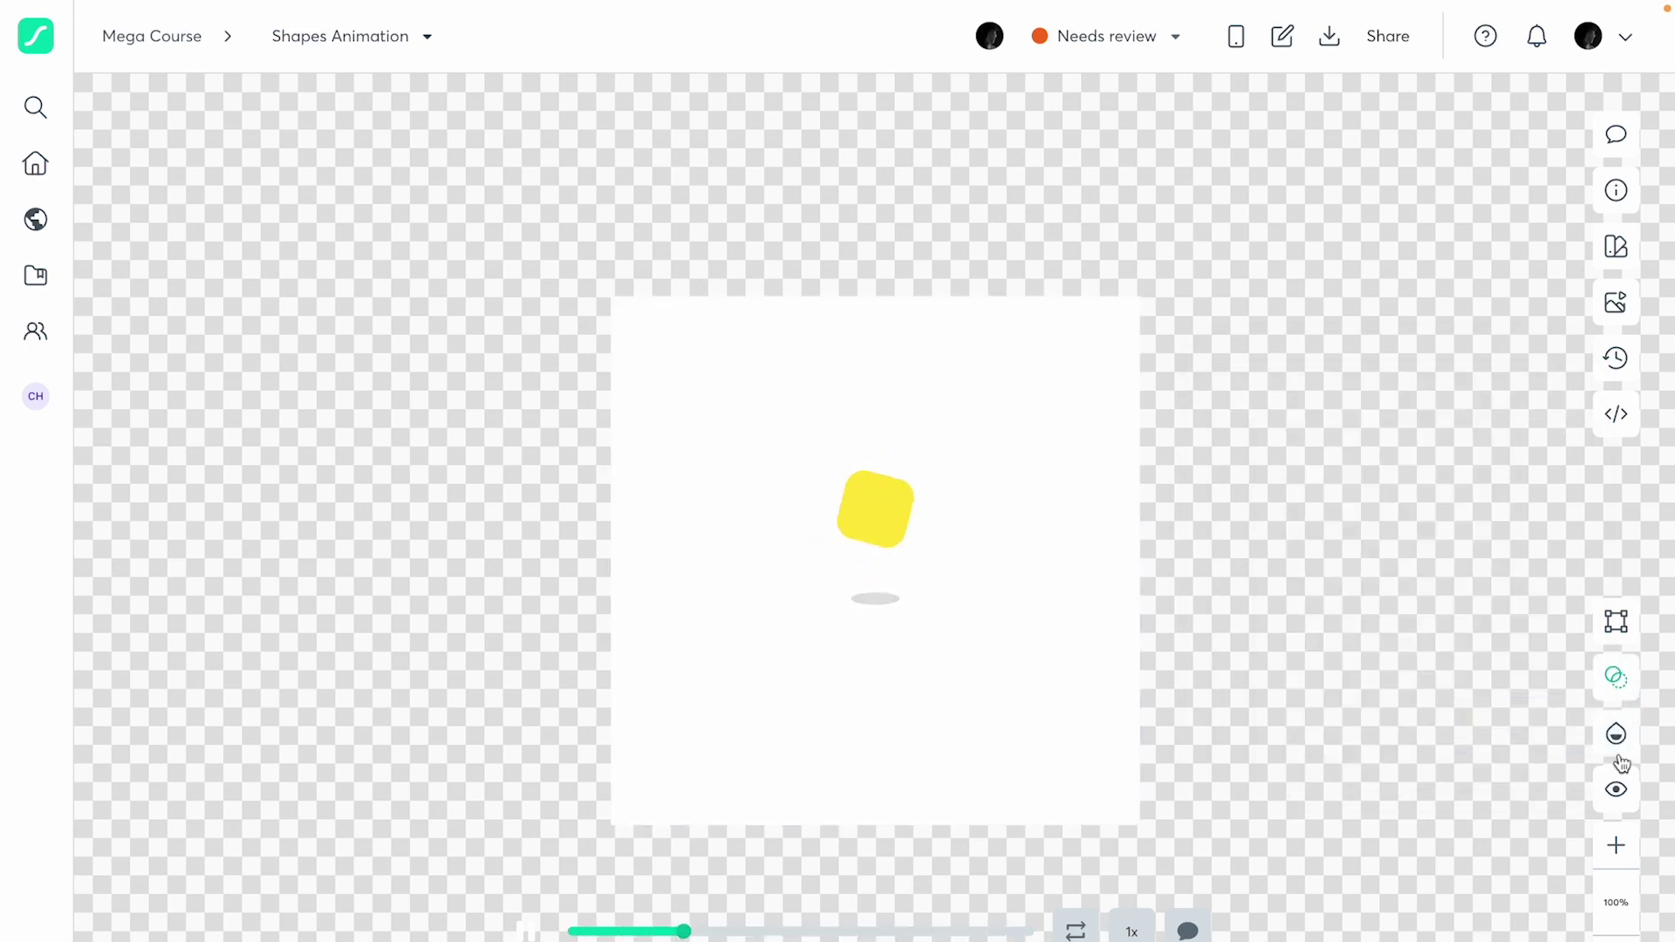
Preview the Shapes Animation in full screen, exit the preview and zoom the canvas to 125%.
{"action": "left_click", "coordinate": [1616, 790]}
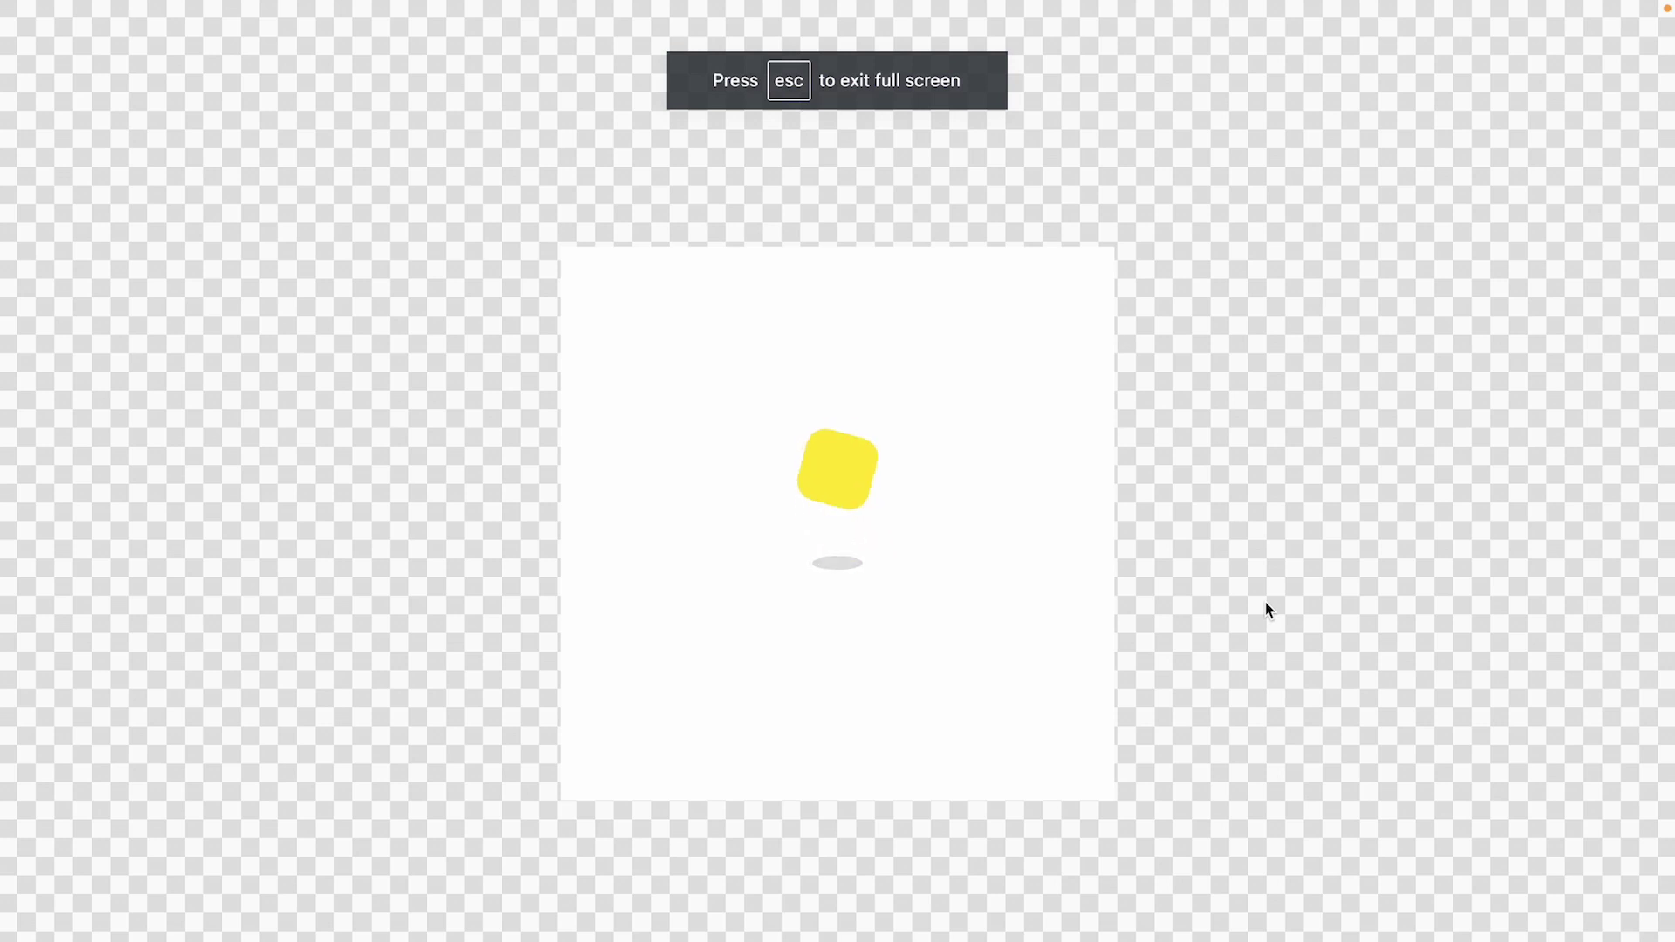
{"action": "key", "text": "Escape"}
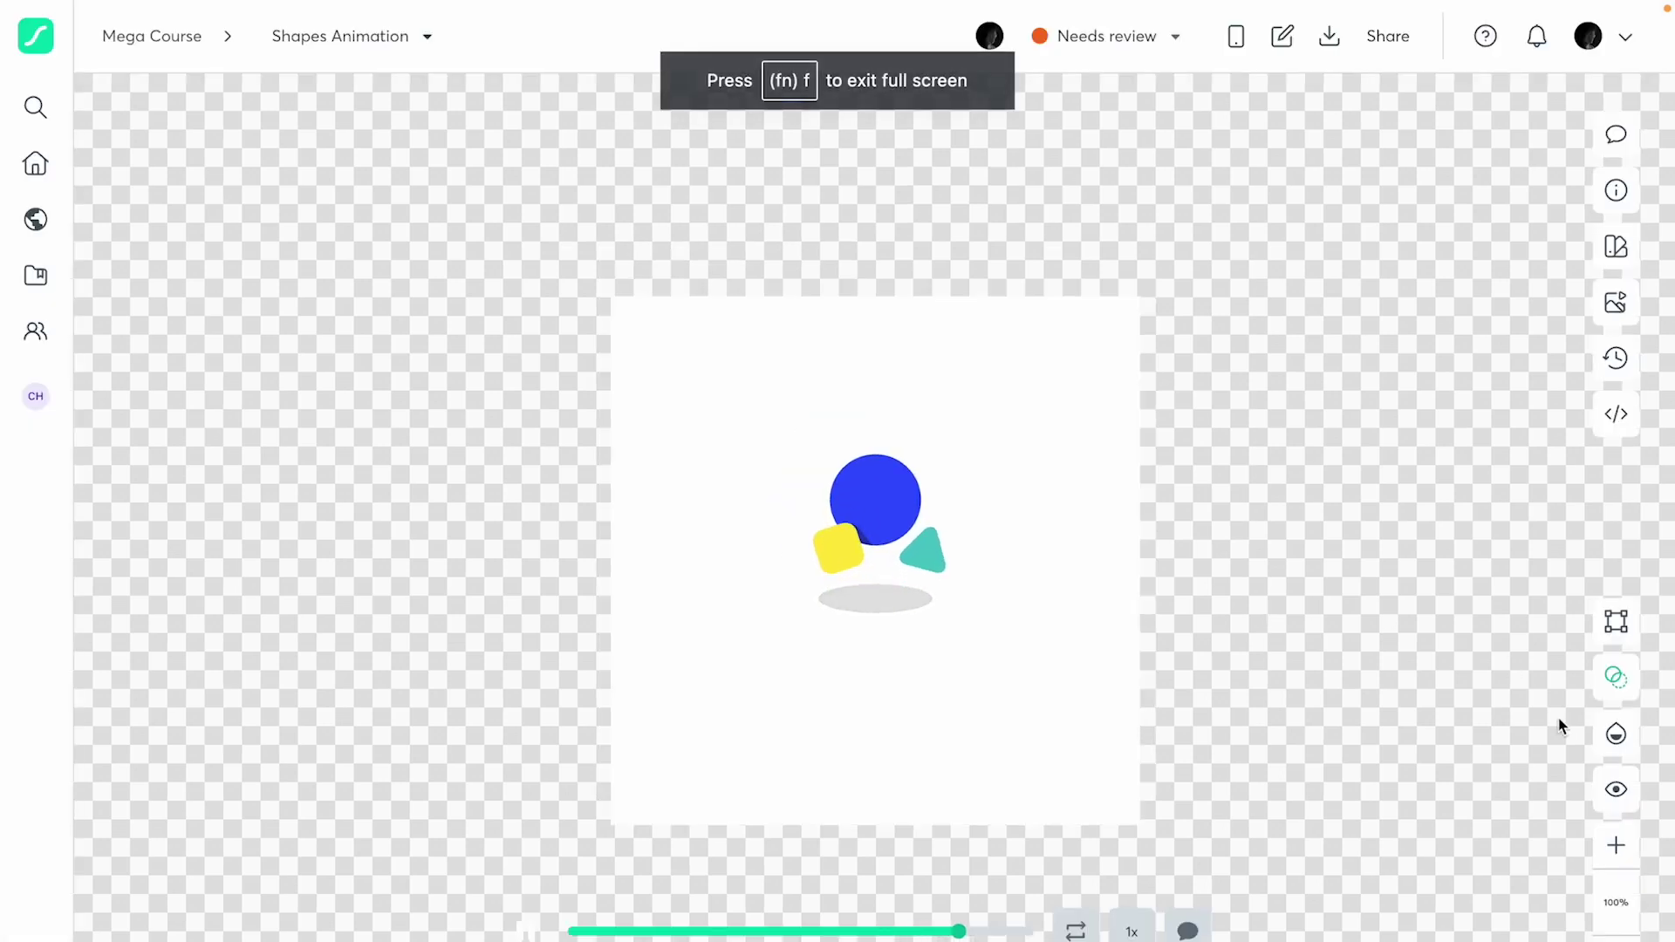
{"action": "left_click", "coordinate": [1619, 845]}
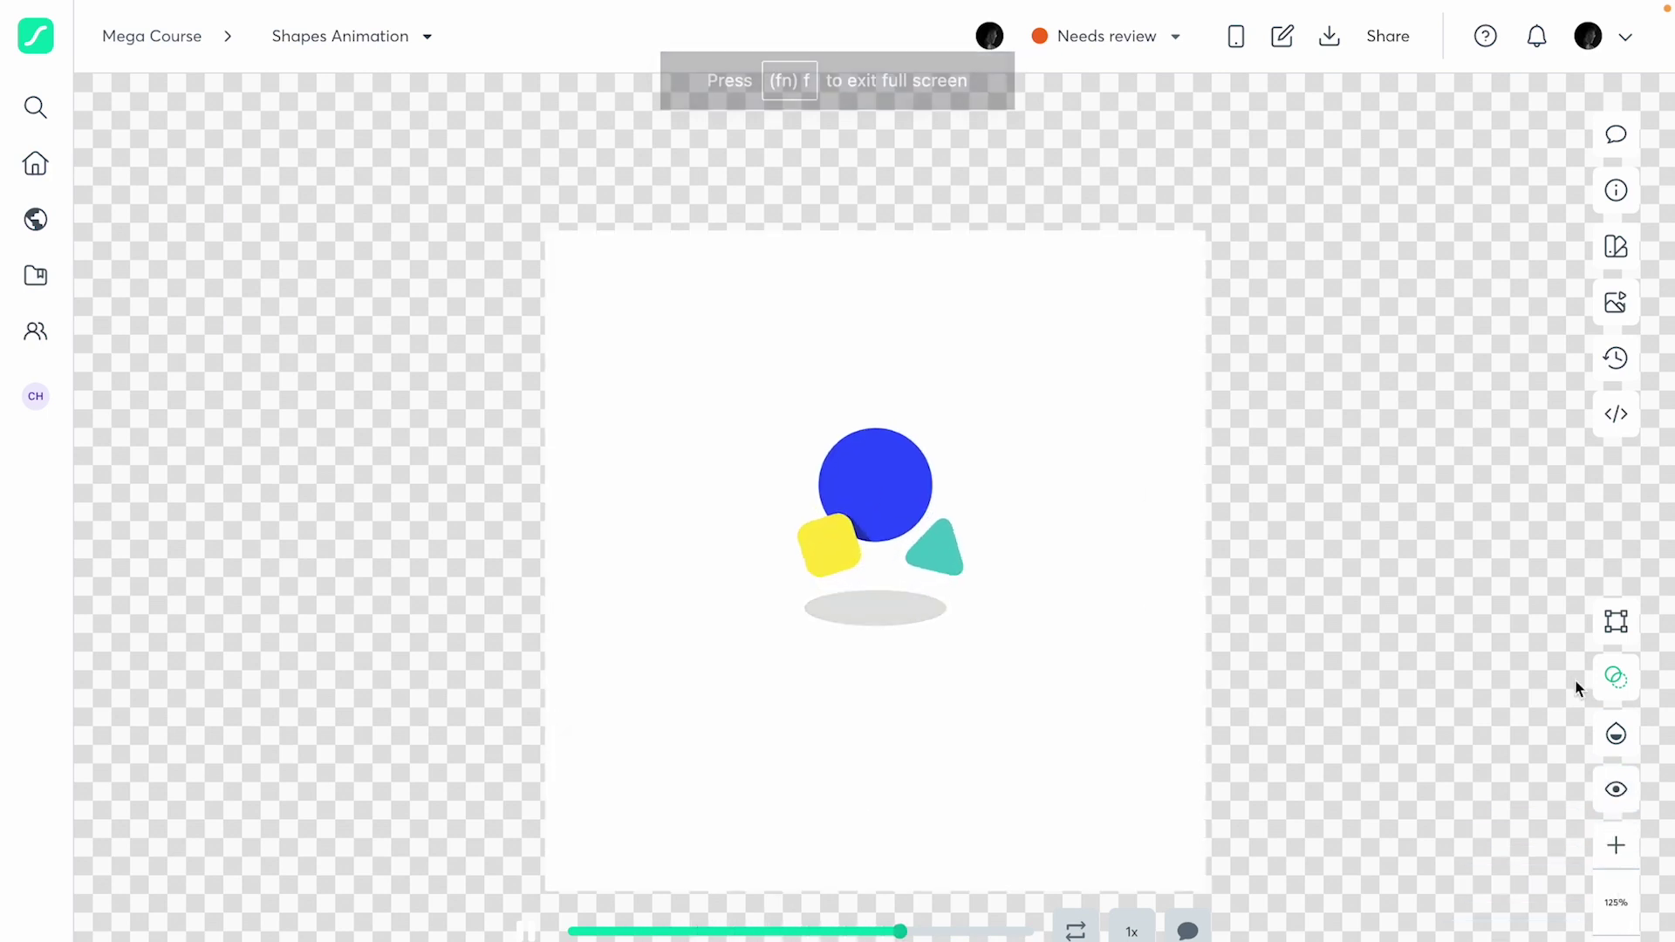
Open the Sunglasses Emoji Animation from the Mega Course project, try a black 000000 background and reset it.
{"action": "left_click", "coordinate": [179, 43]}
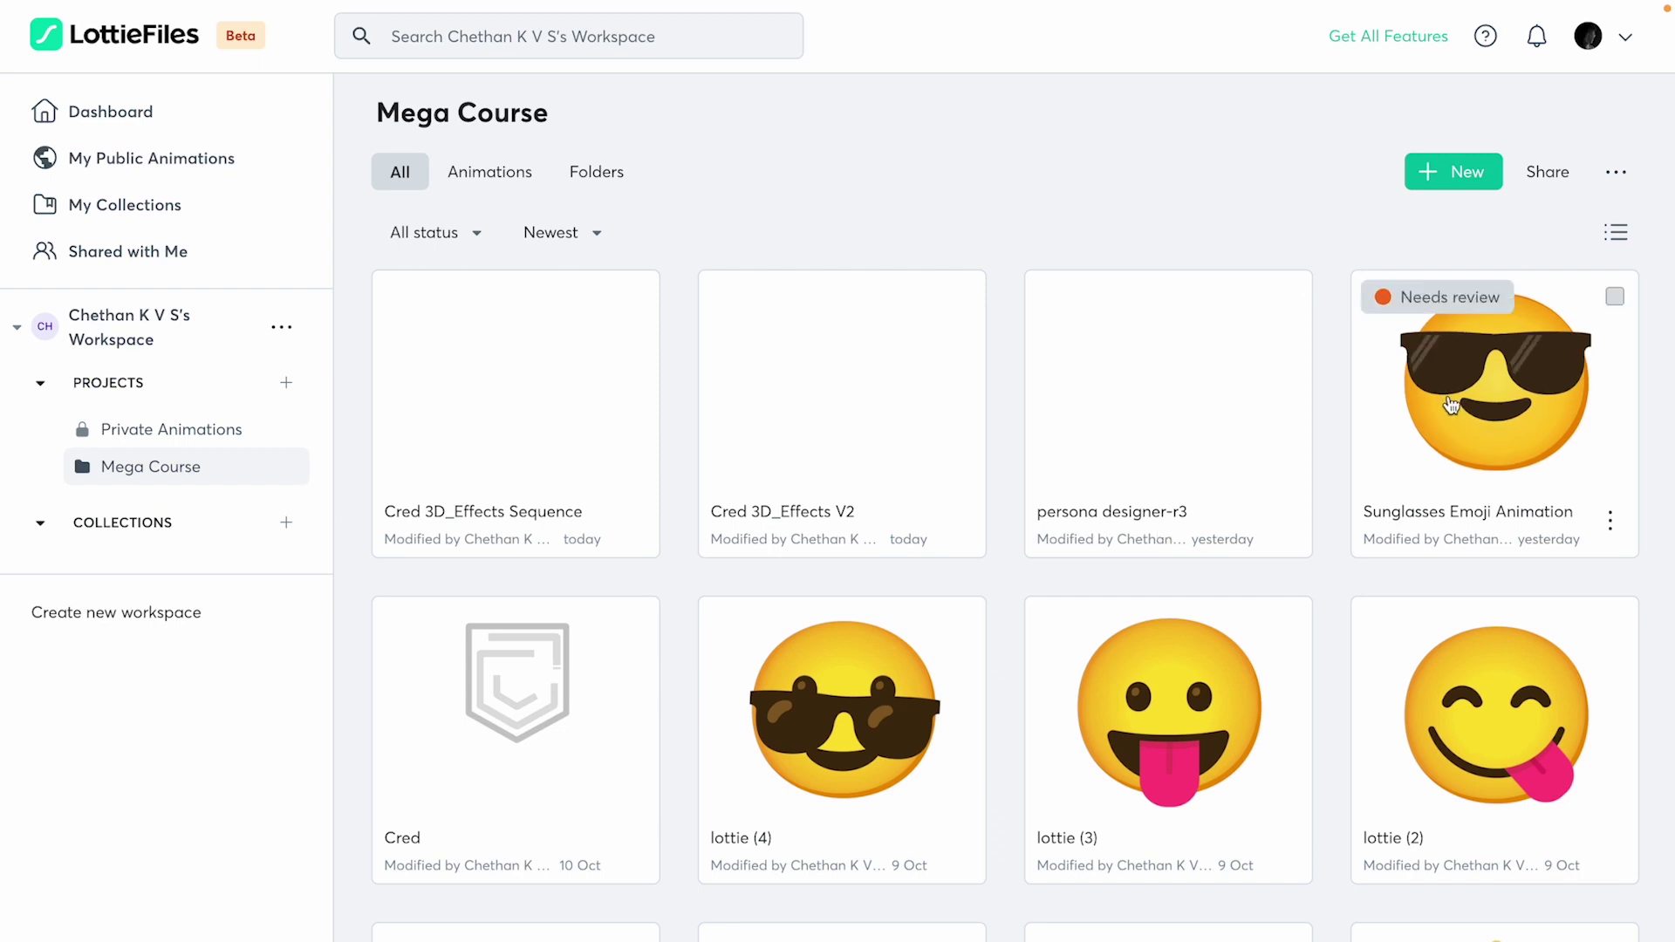
{"action": "left_click", "coordinate": [1451, 404]}
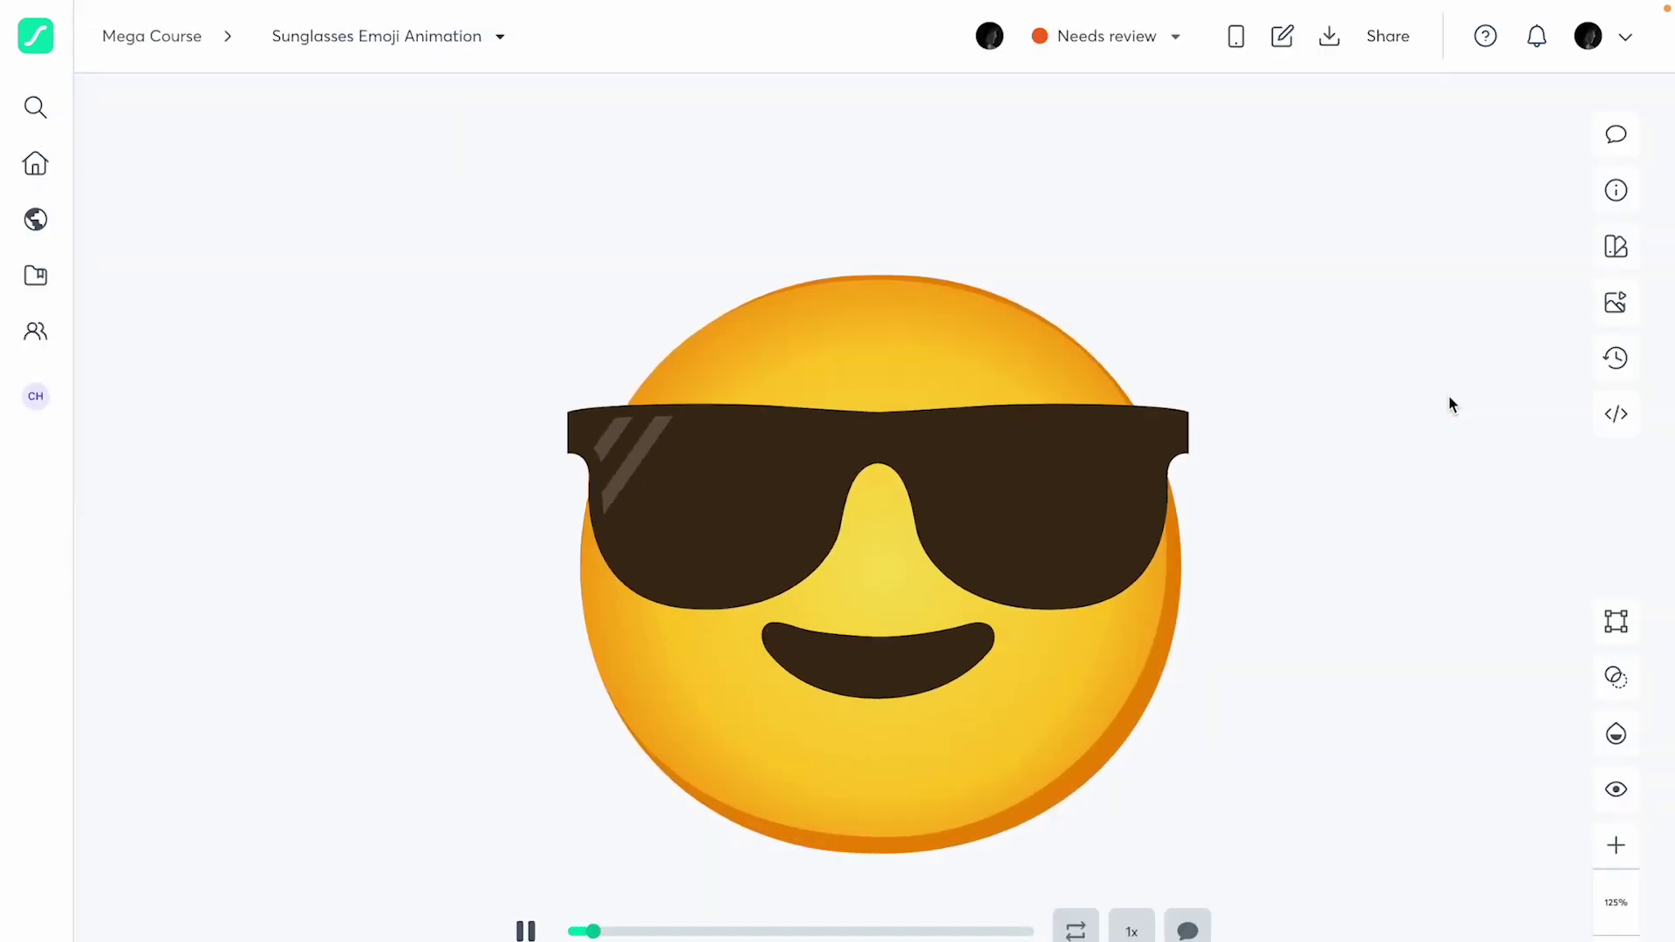
{"action": "left_click", "coordinate": [1617, 736]}
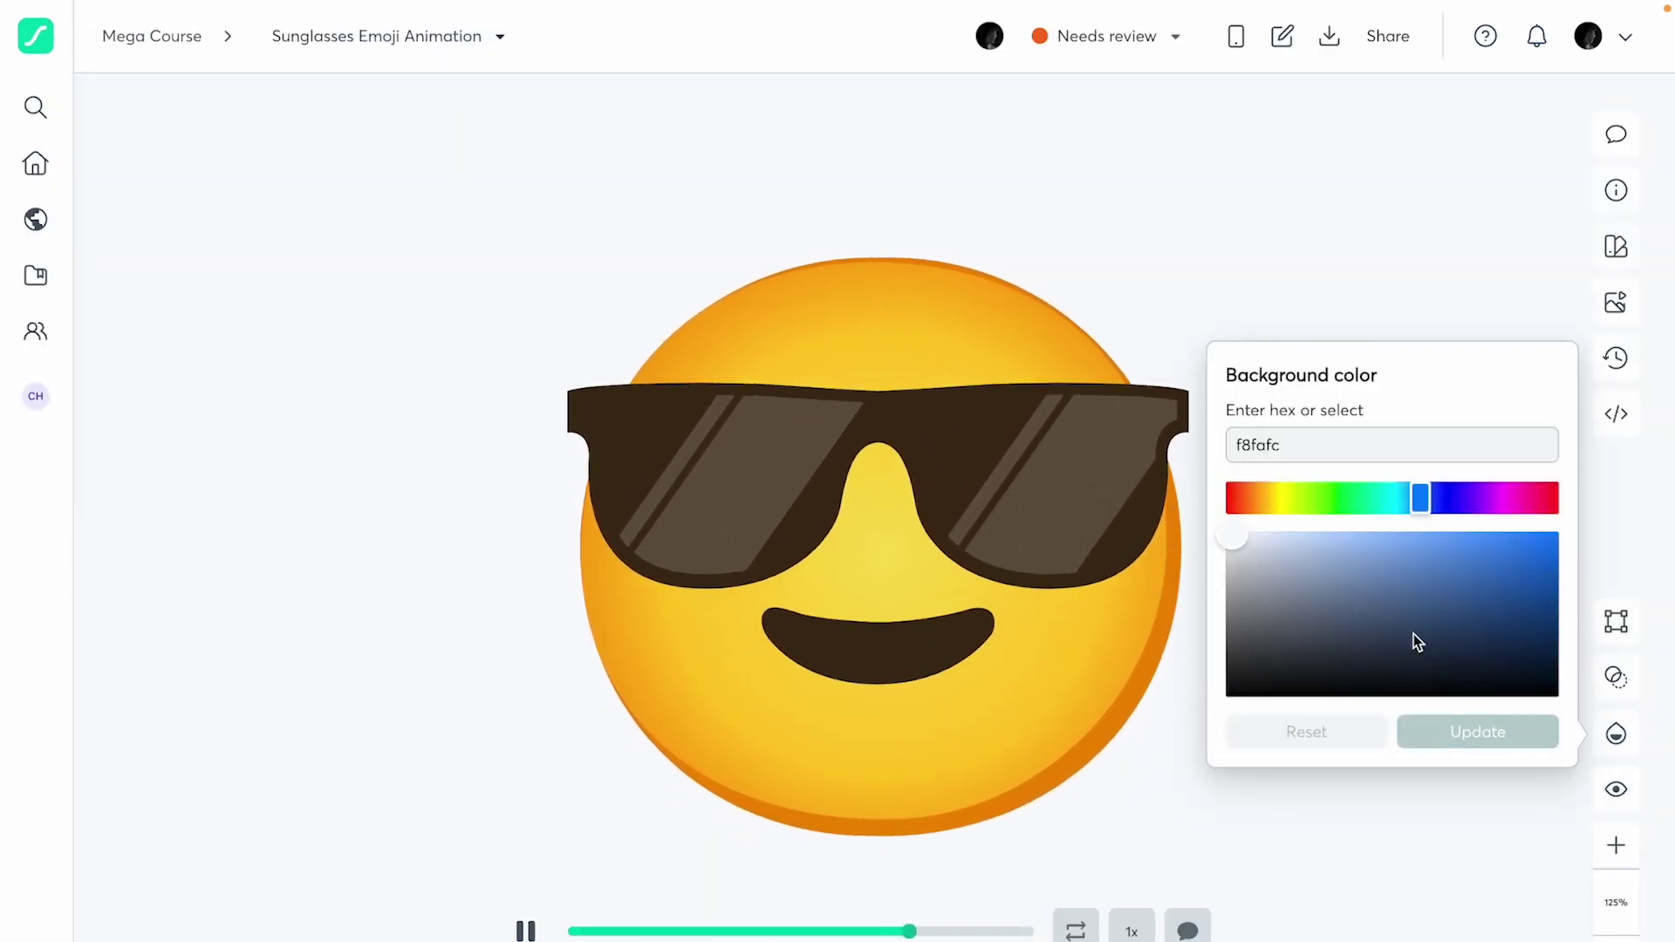
{"action": "left_click_drag", "start_coordinate": [1415, 635], "coordinate": [1226, 697]}
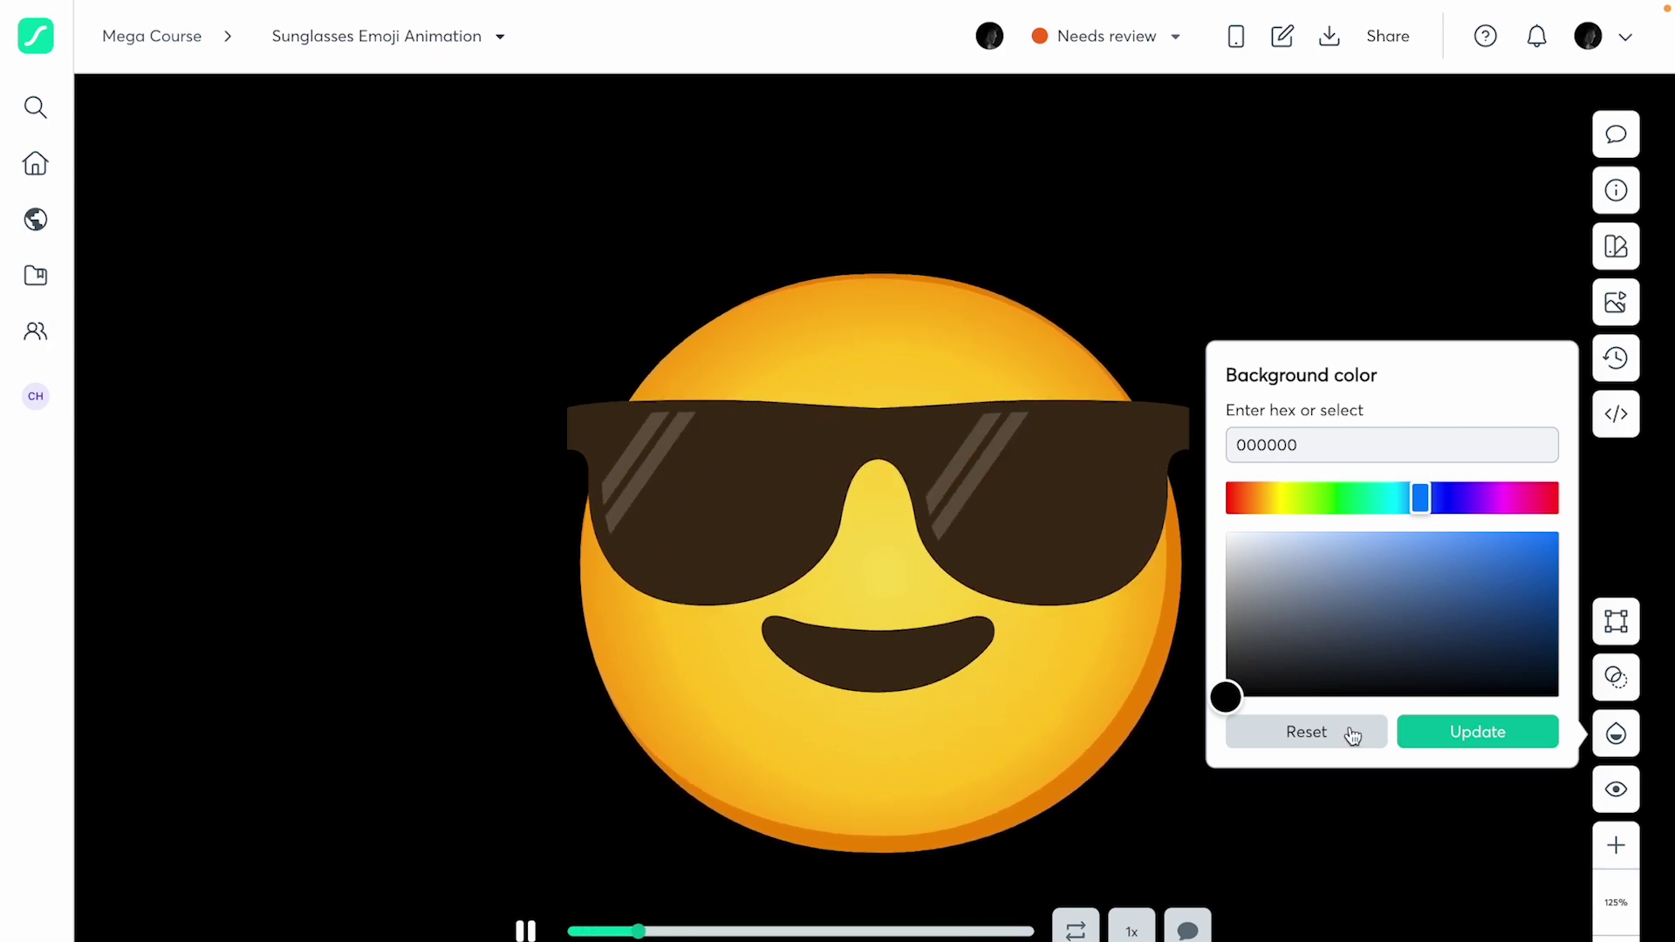
{"action": "left_click", "coordinate": [1322, 735]}
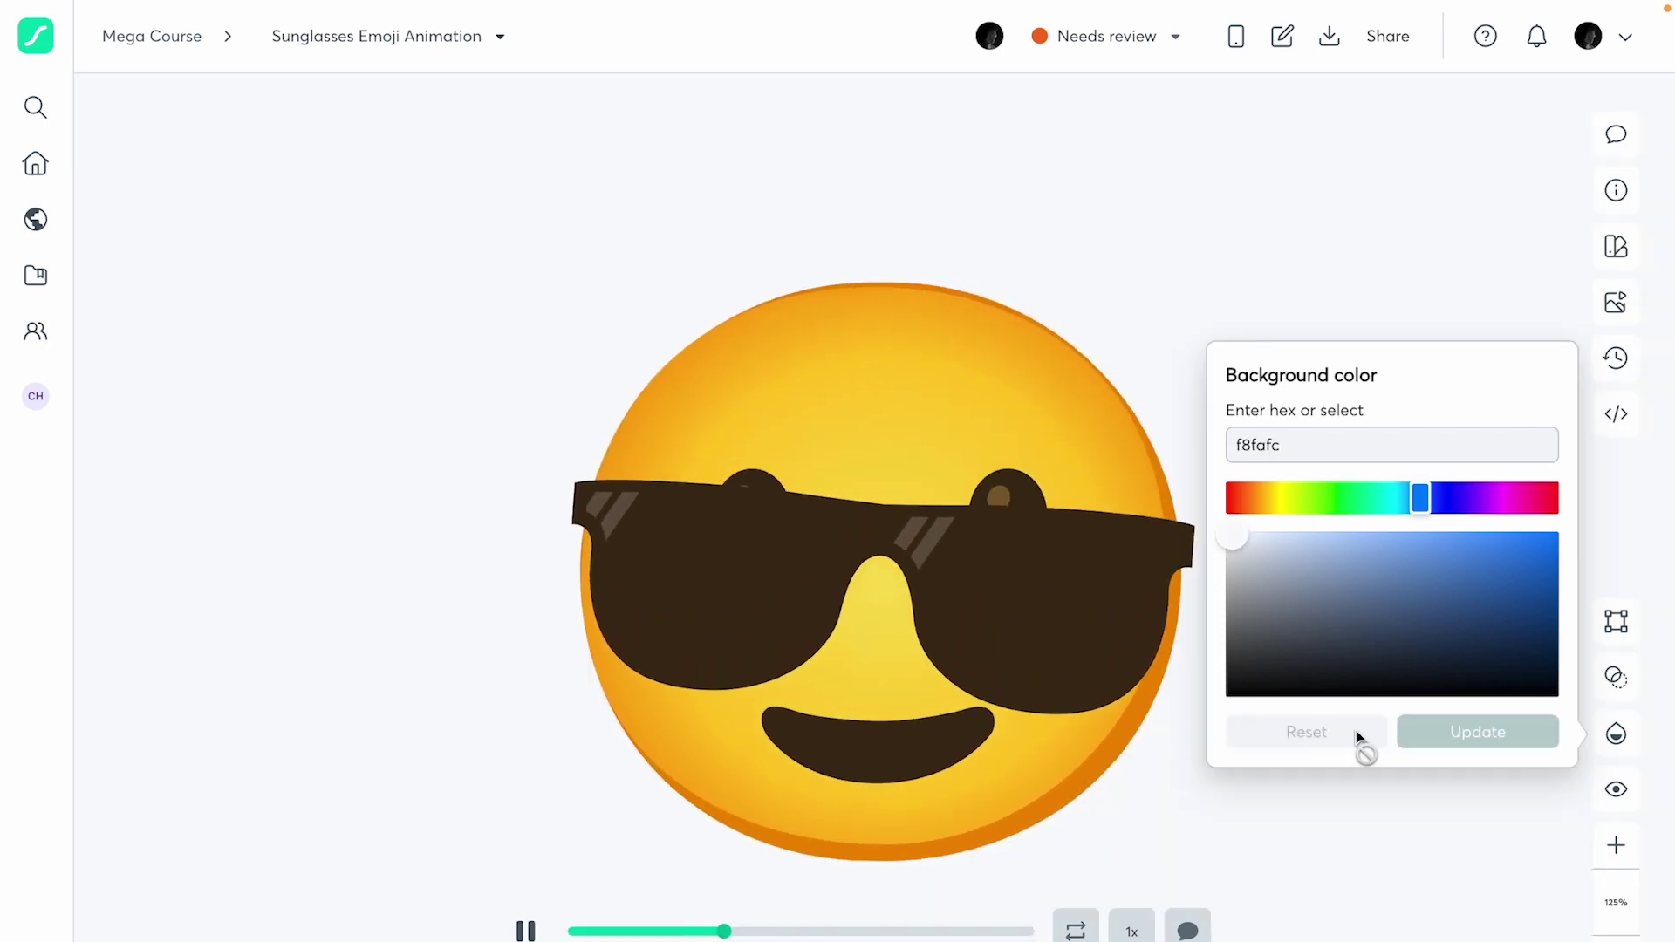
View the emoji with the transparency grid and canvas border shown, return the zoom to 100% and hide both overlays.
{"action": "left_click", "coordinate": [1615, 687]}
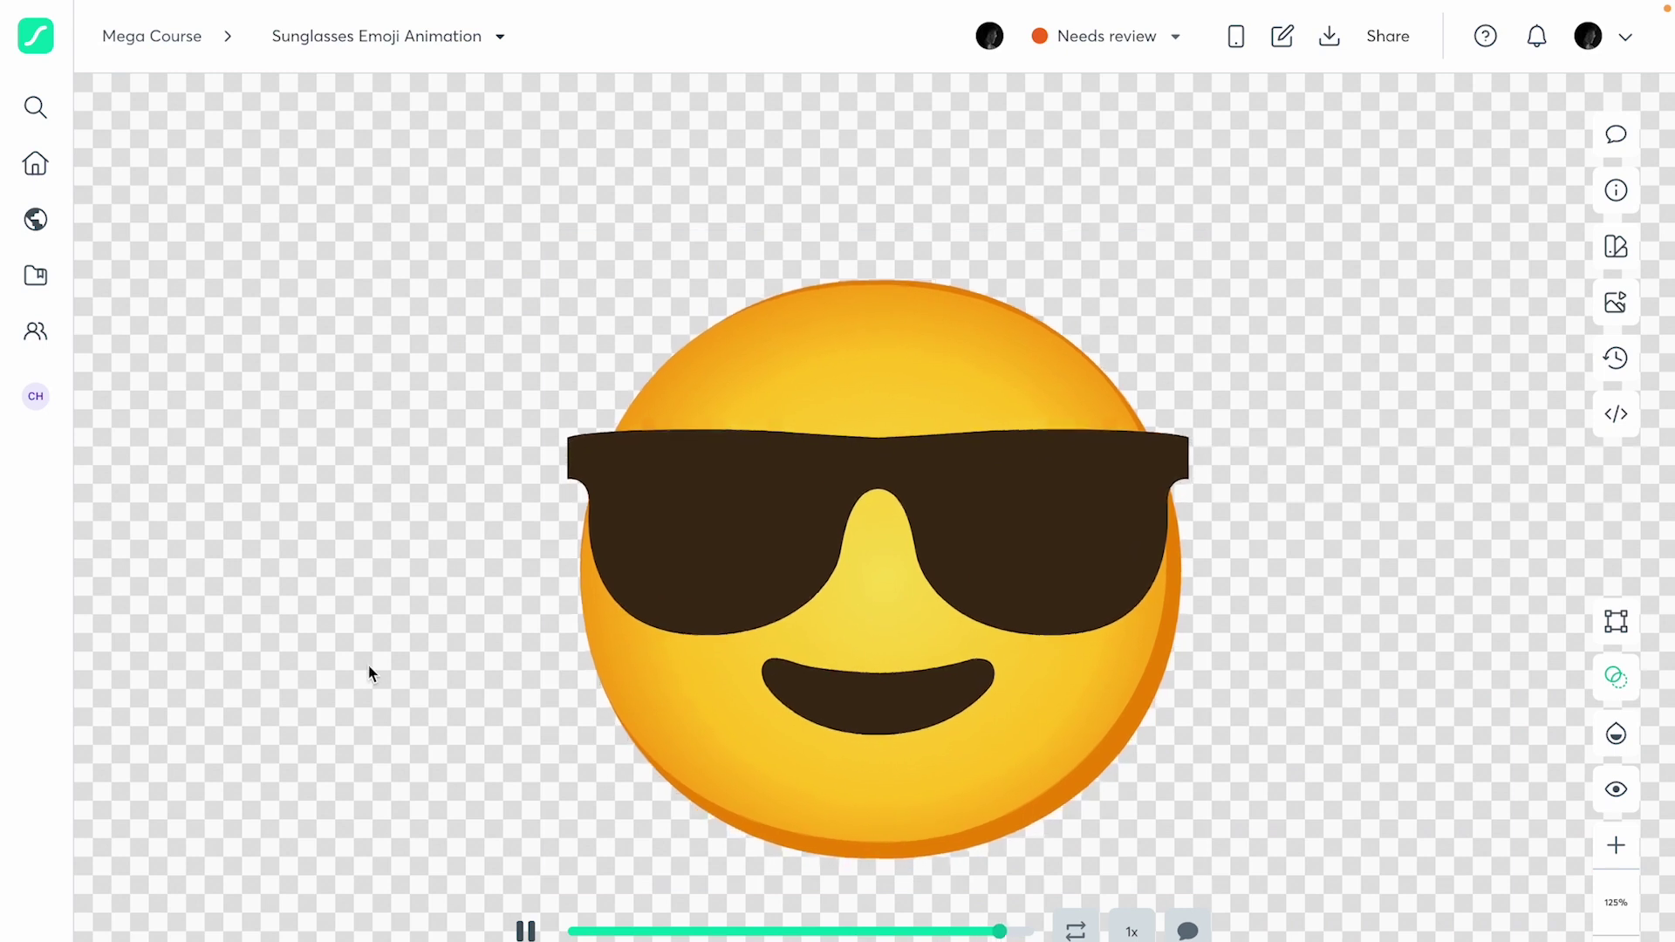
{"action": "left_click", "coordinate": [1615, 633]}
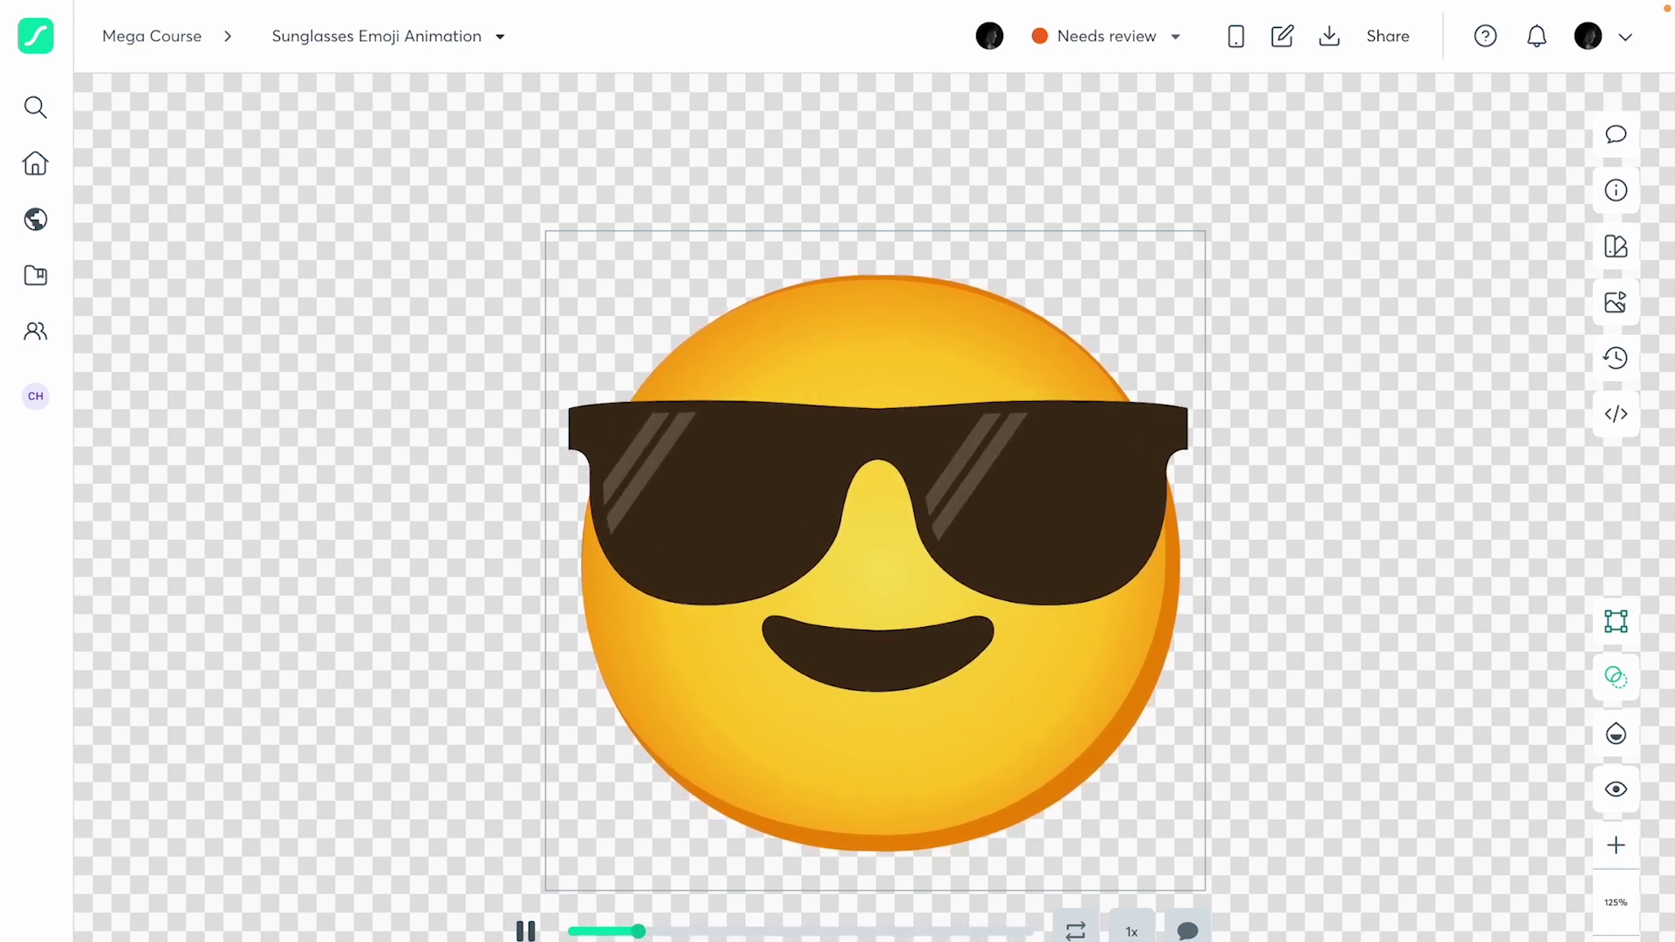
{"action": "left_click", "coordinate": [1617, 901]}
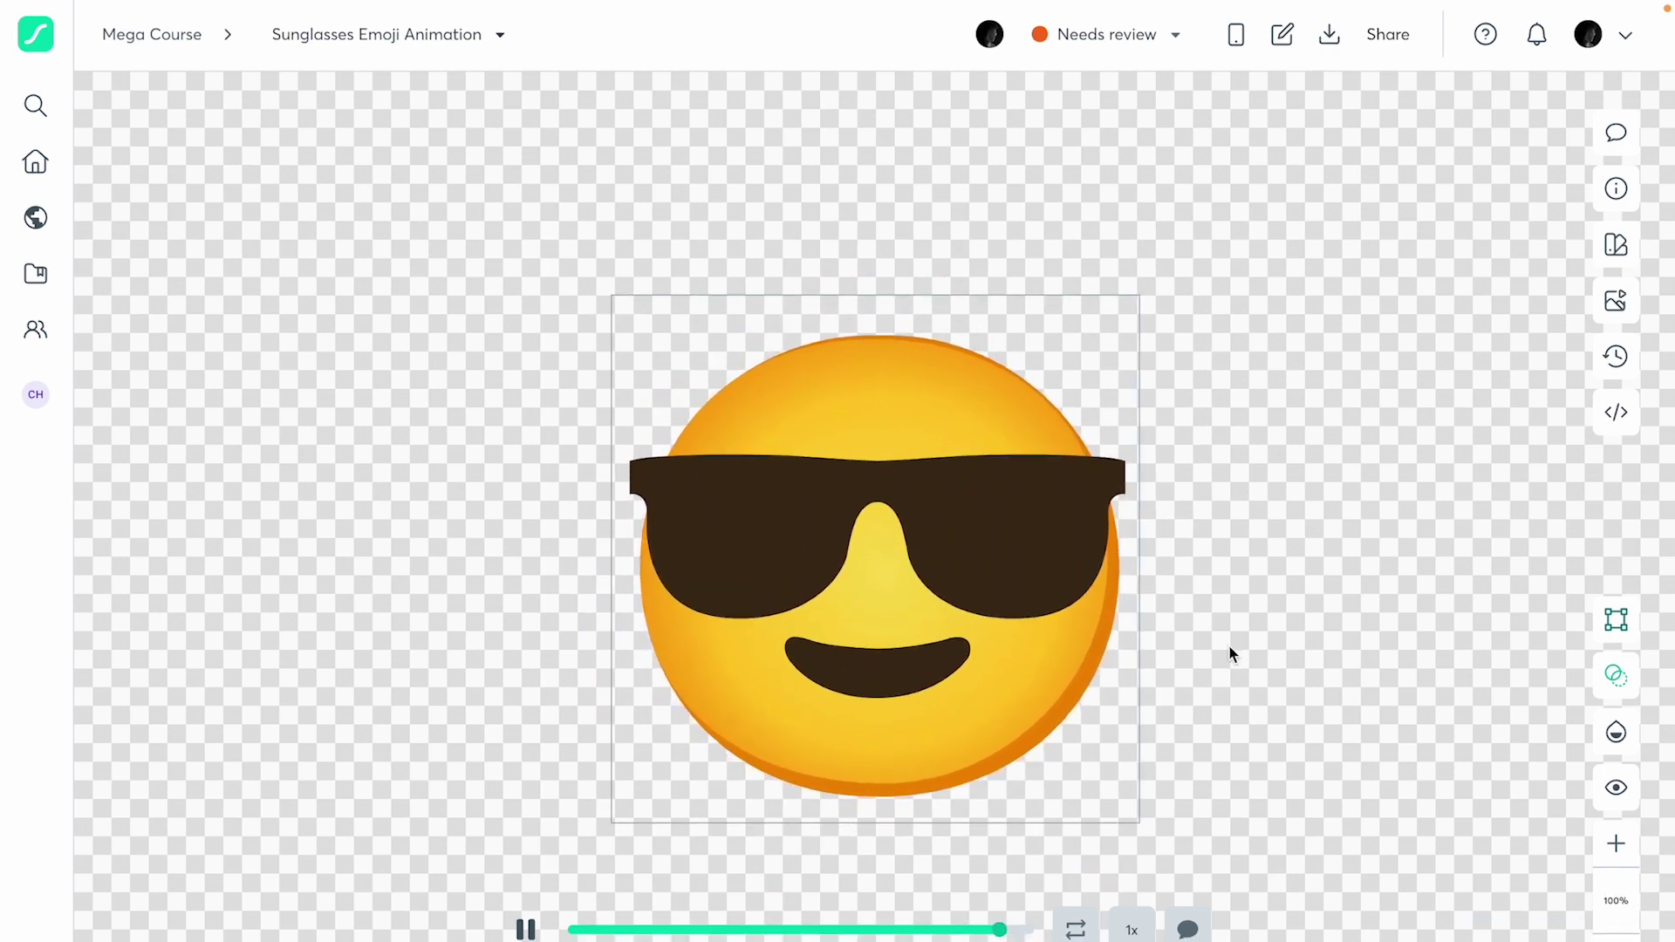
{"action": "left_click", "coordinate": [1615, 634]}
{"action": "left_click", "coordinate": [1616, 678]}
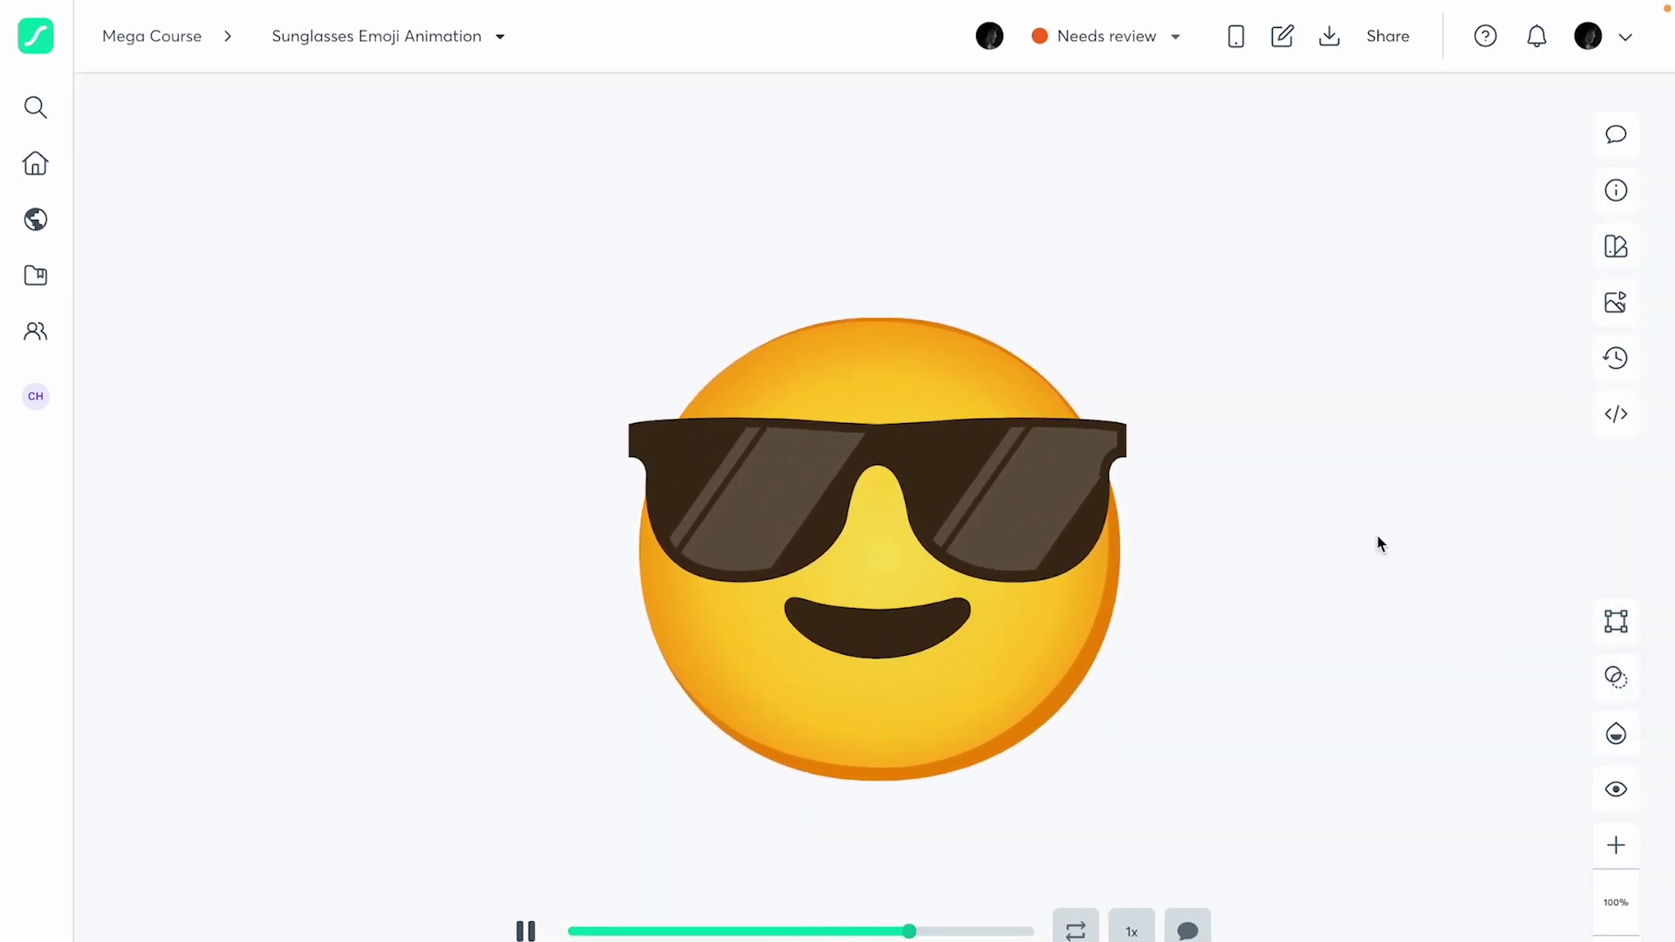